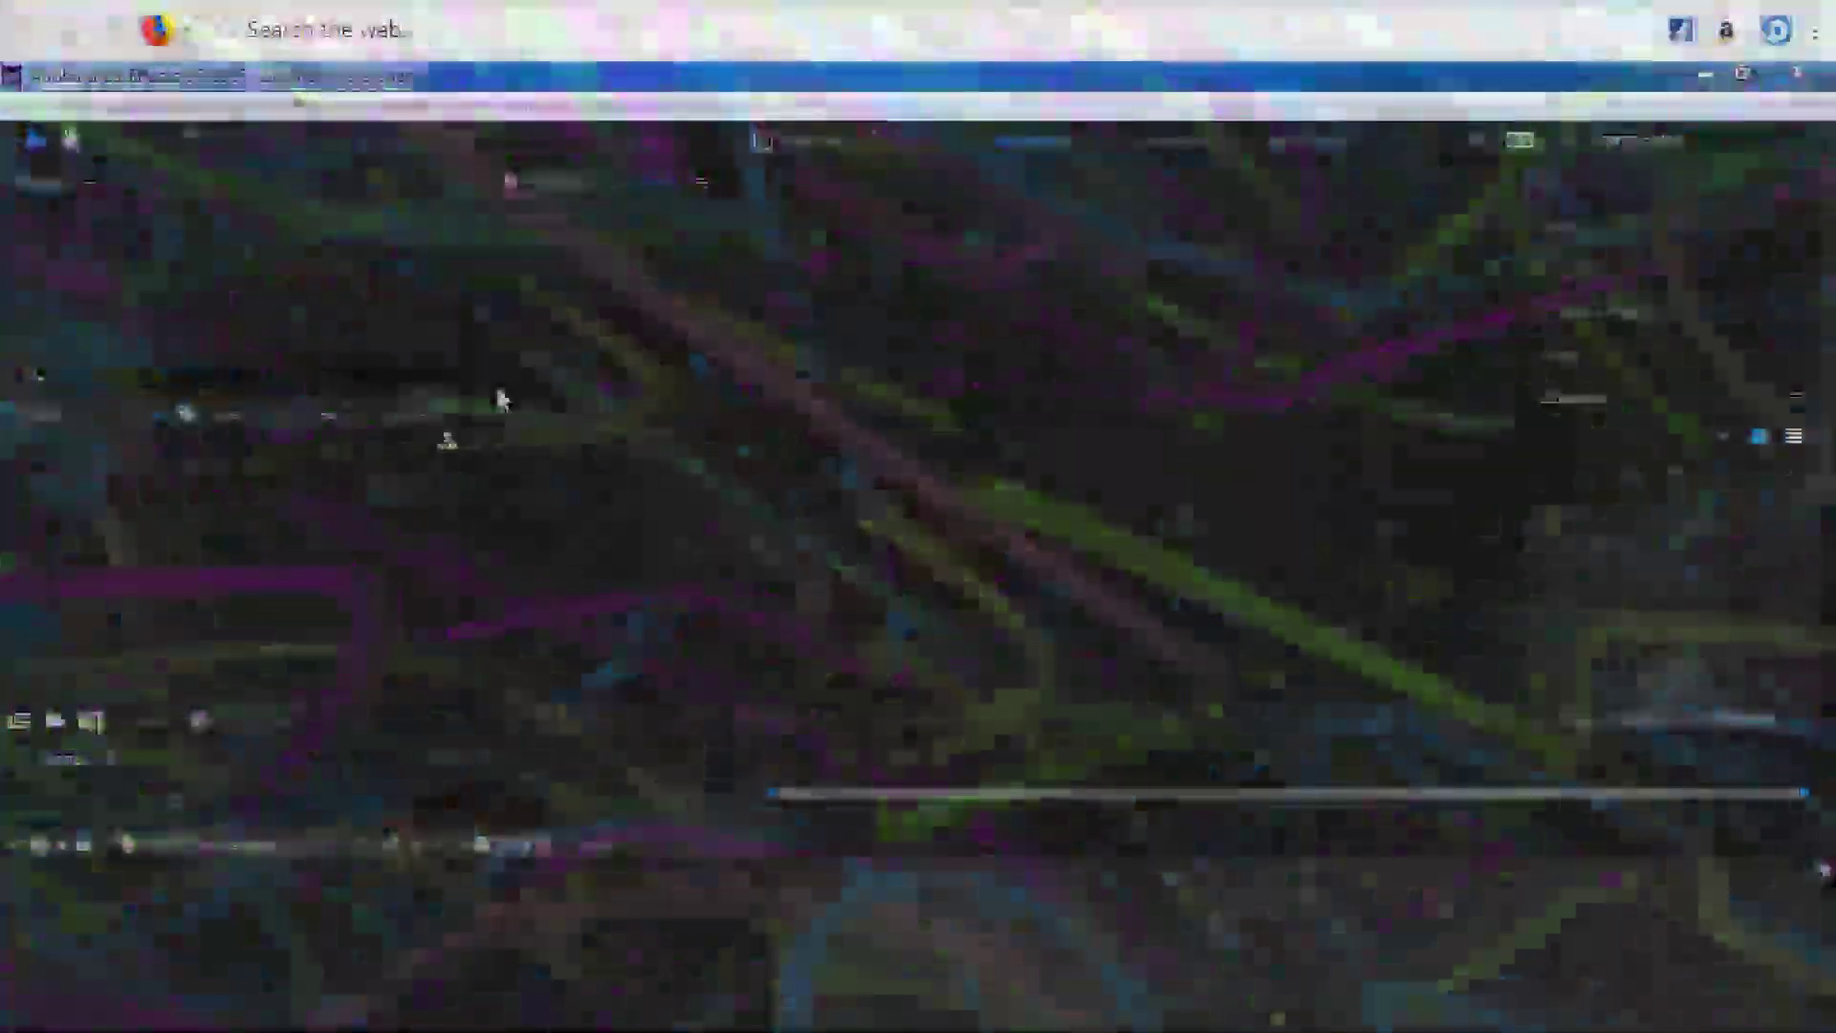
- Create a new composition using the HDTV 1080 29.97 preset with a 30-second duration
{"action": "left_click", "coordinate": [151, 106]}
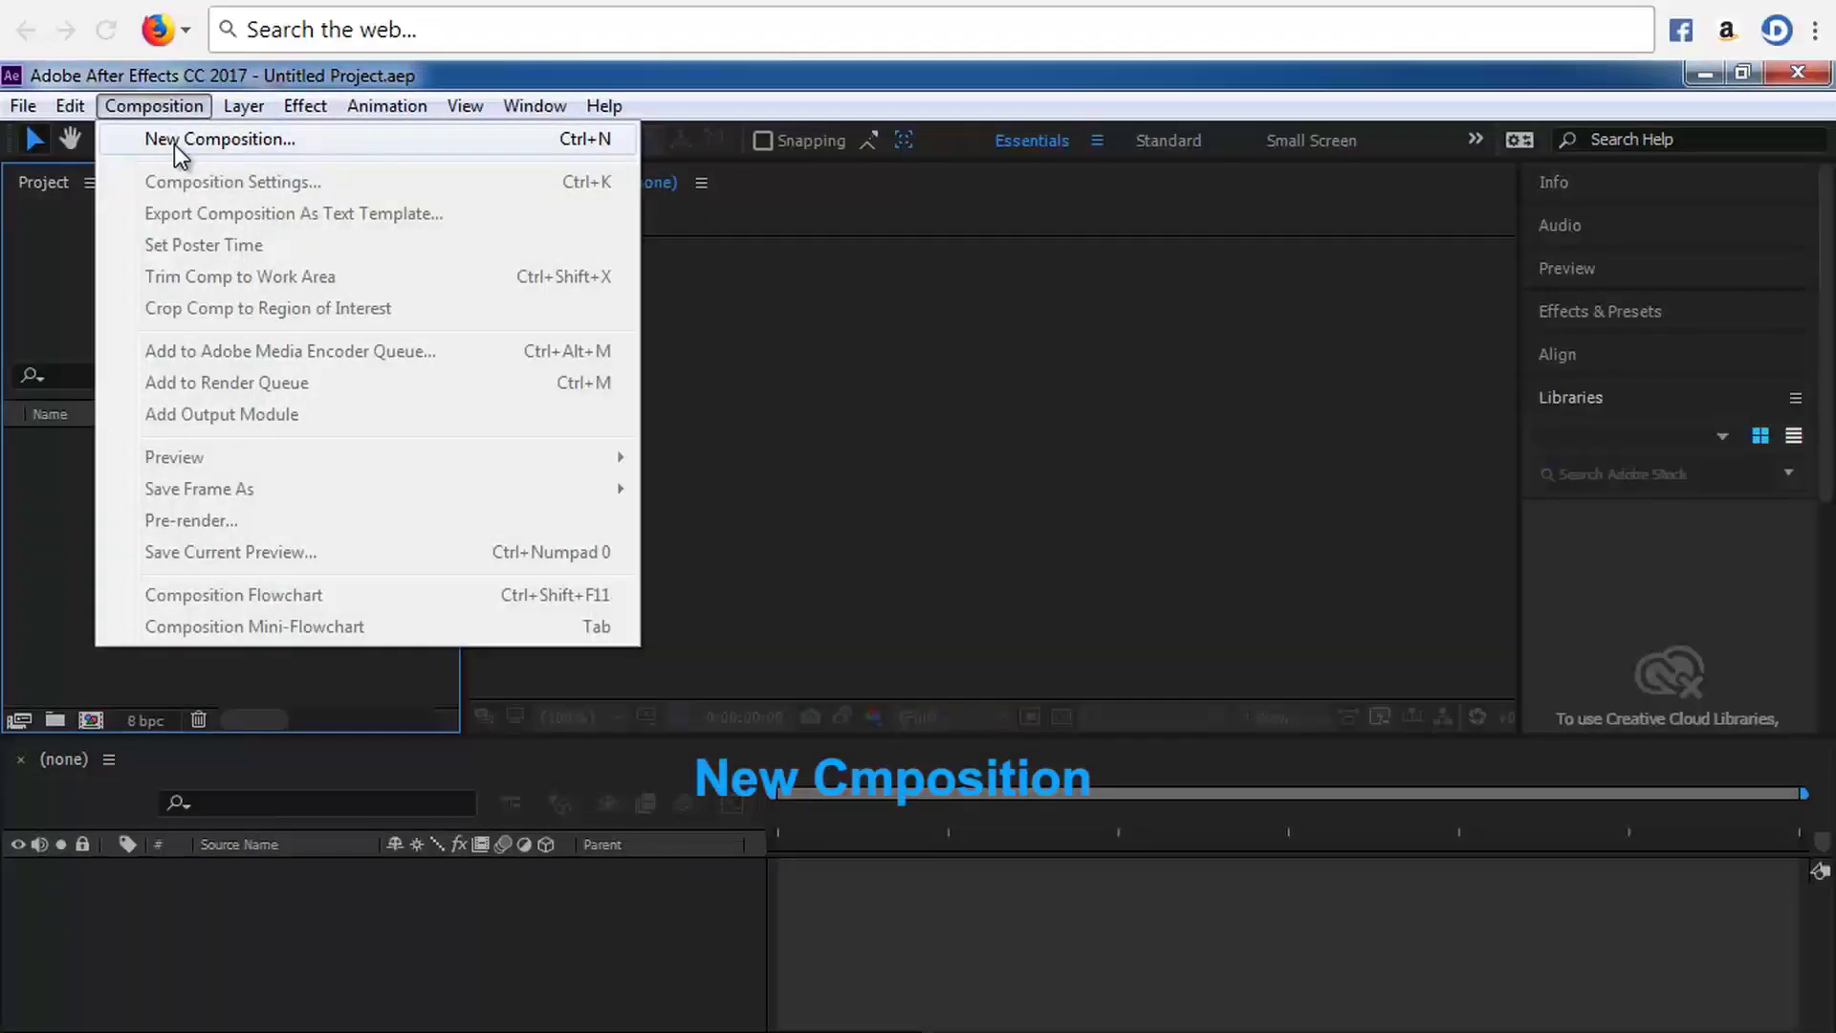
{"action": "left_click", "coordinate": [174, 141]}
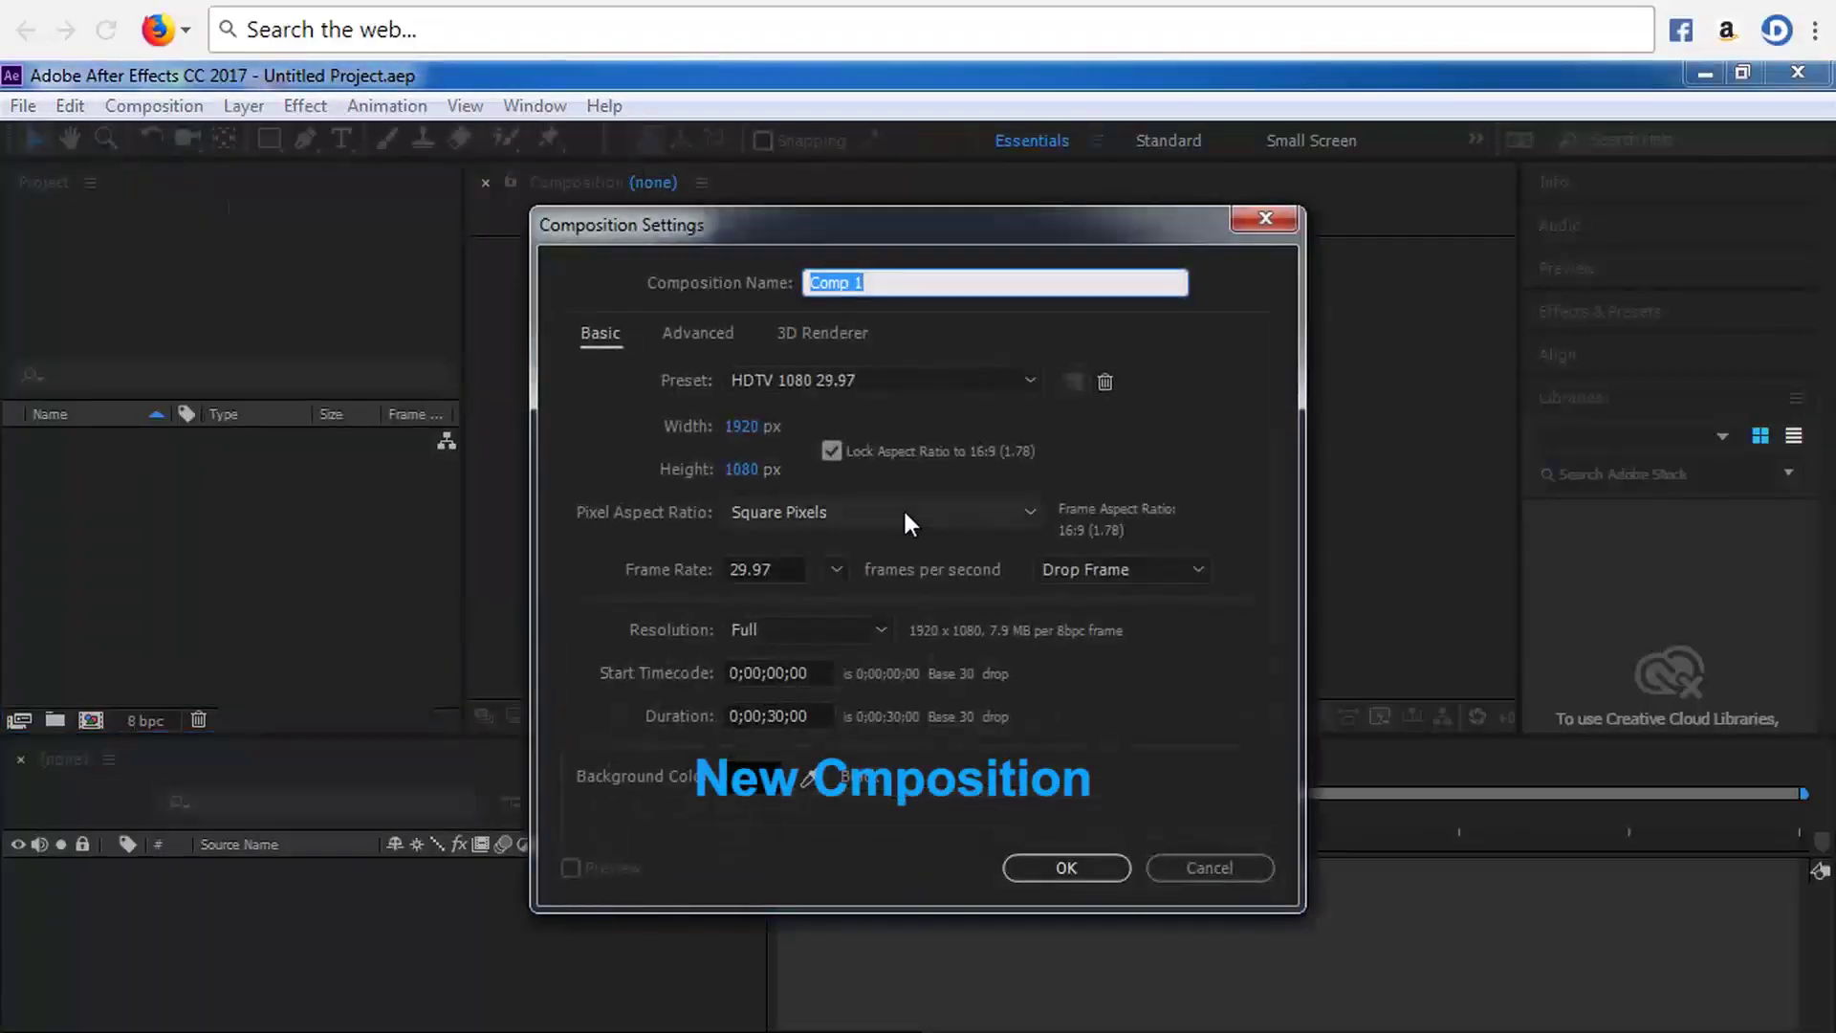
{"action": "left_click", "coordinate": [1041, 874]}
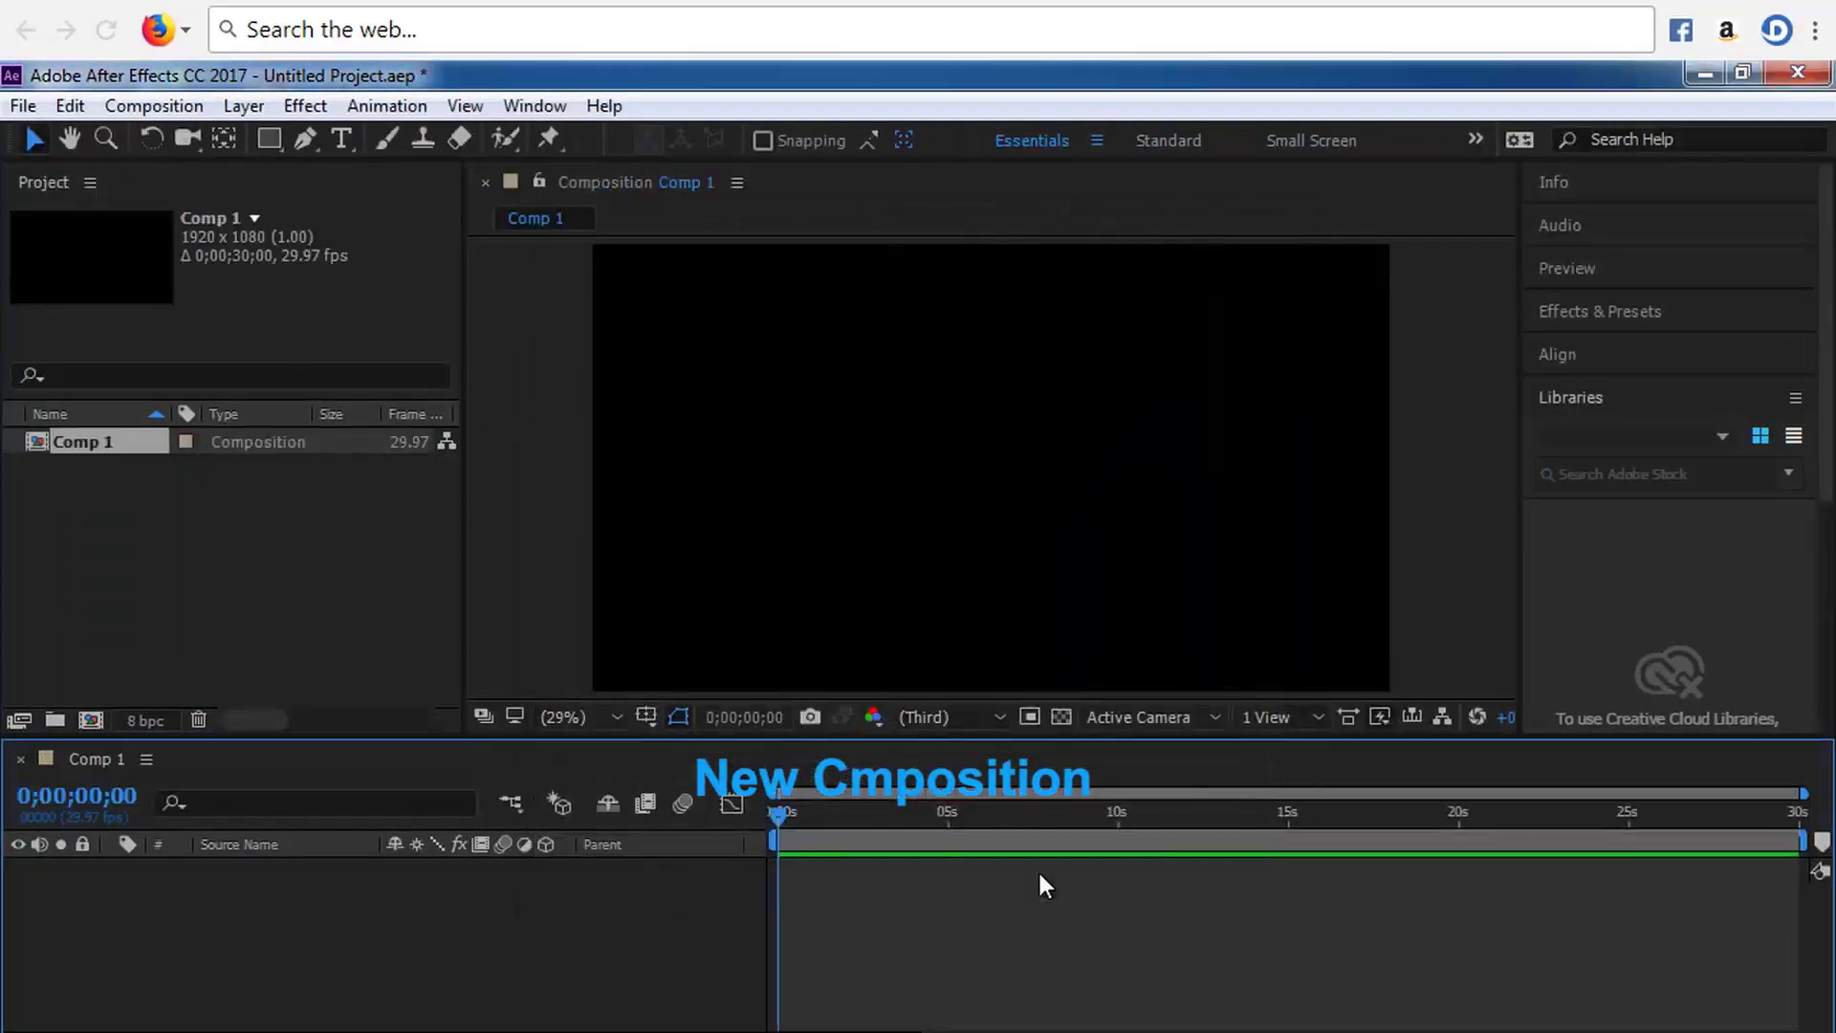
- Add a full-frame 1920 x 1080 dark gray solid layer to the composition
{"action": "left_click", "coordinate": [254, 104]}
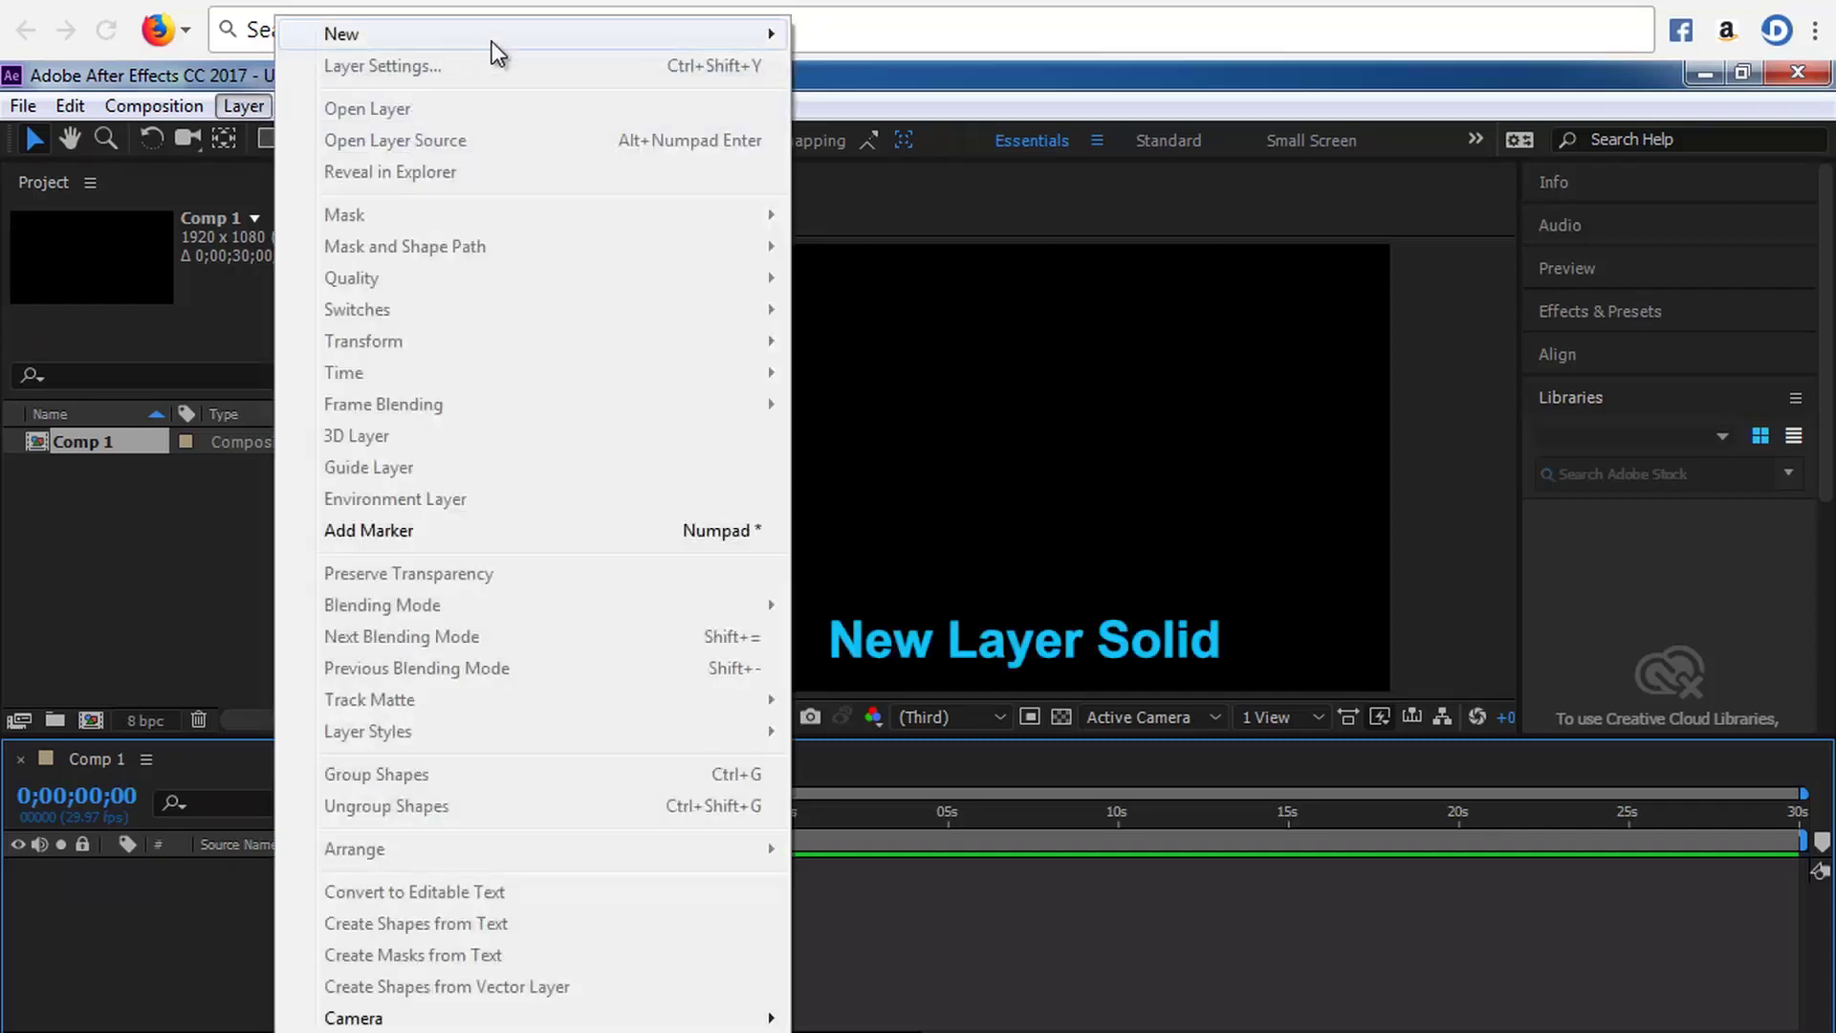
{"action": "mouse_move", "coordinate": [492, 41]}
{"action": "left_click", "coordinate": [885, 65]}
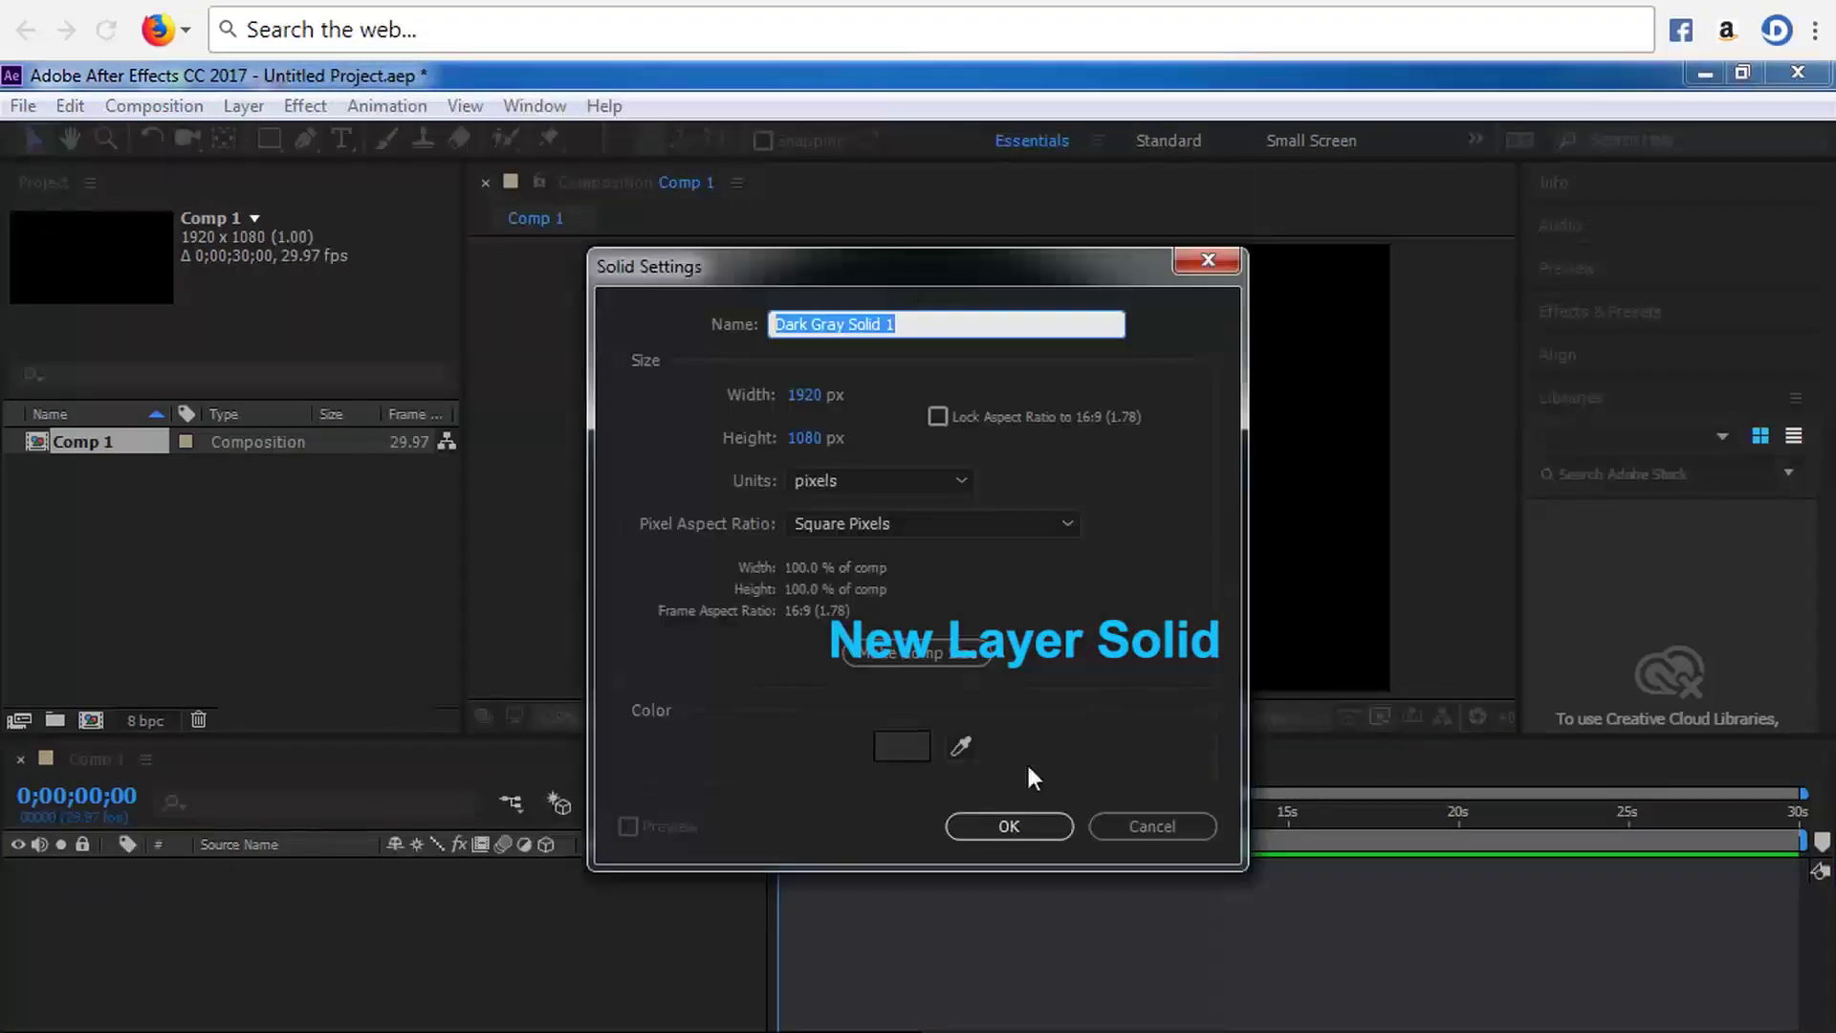
{"action": "left_click", "coordinate": [1006, 822]}
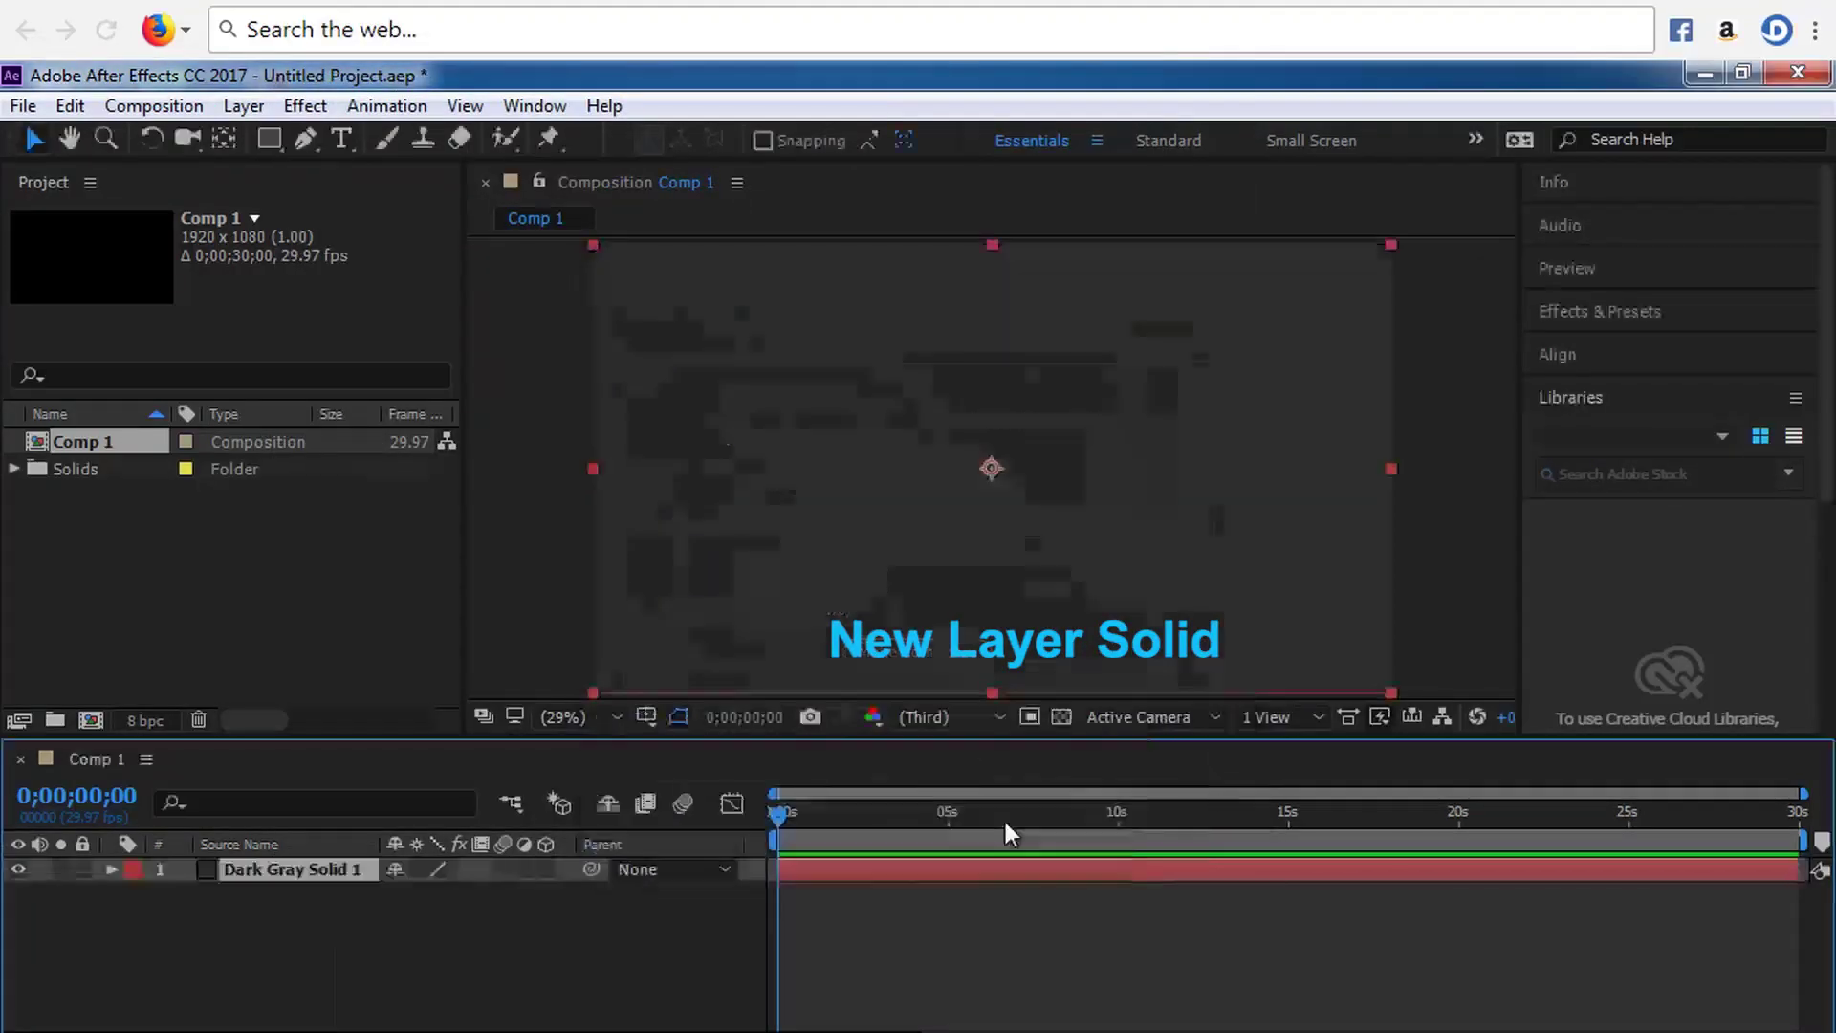
- Apply the Superluminal Stardust effect to the solid and move its node window clear of the effect settings, with the Particle node selected
{"action": "left_click", "coordinate": [291, 107]}
{"action": "mouse_move", "coordinate": [583, 725]}
{"action": "left_click", "coordinate": [704, 729]}
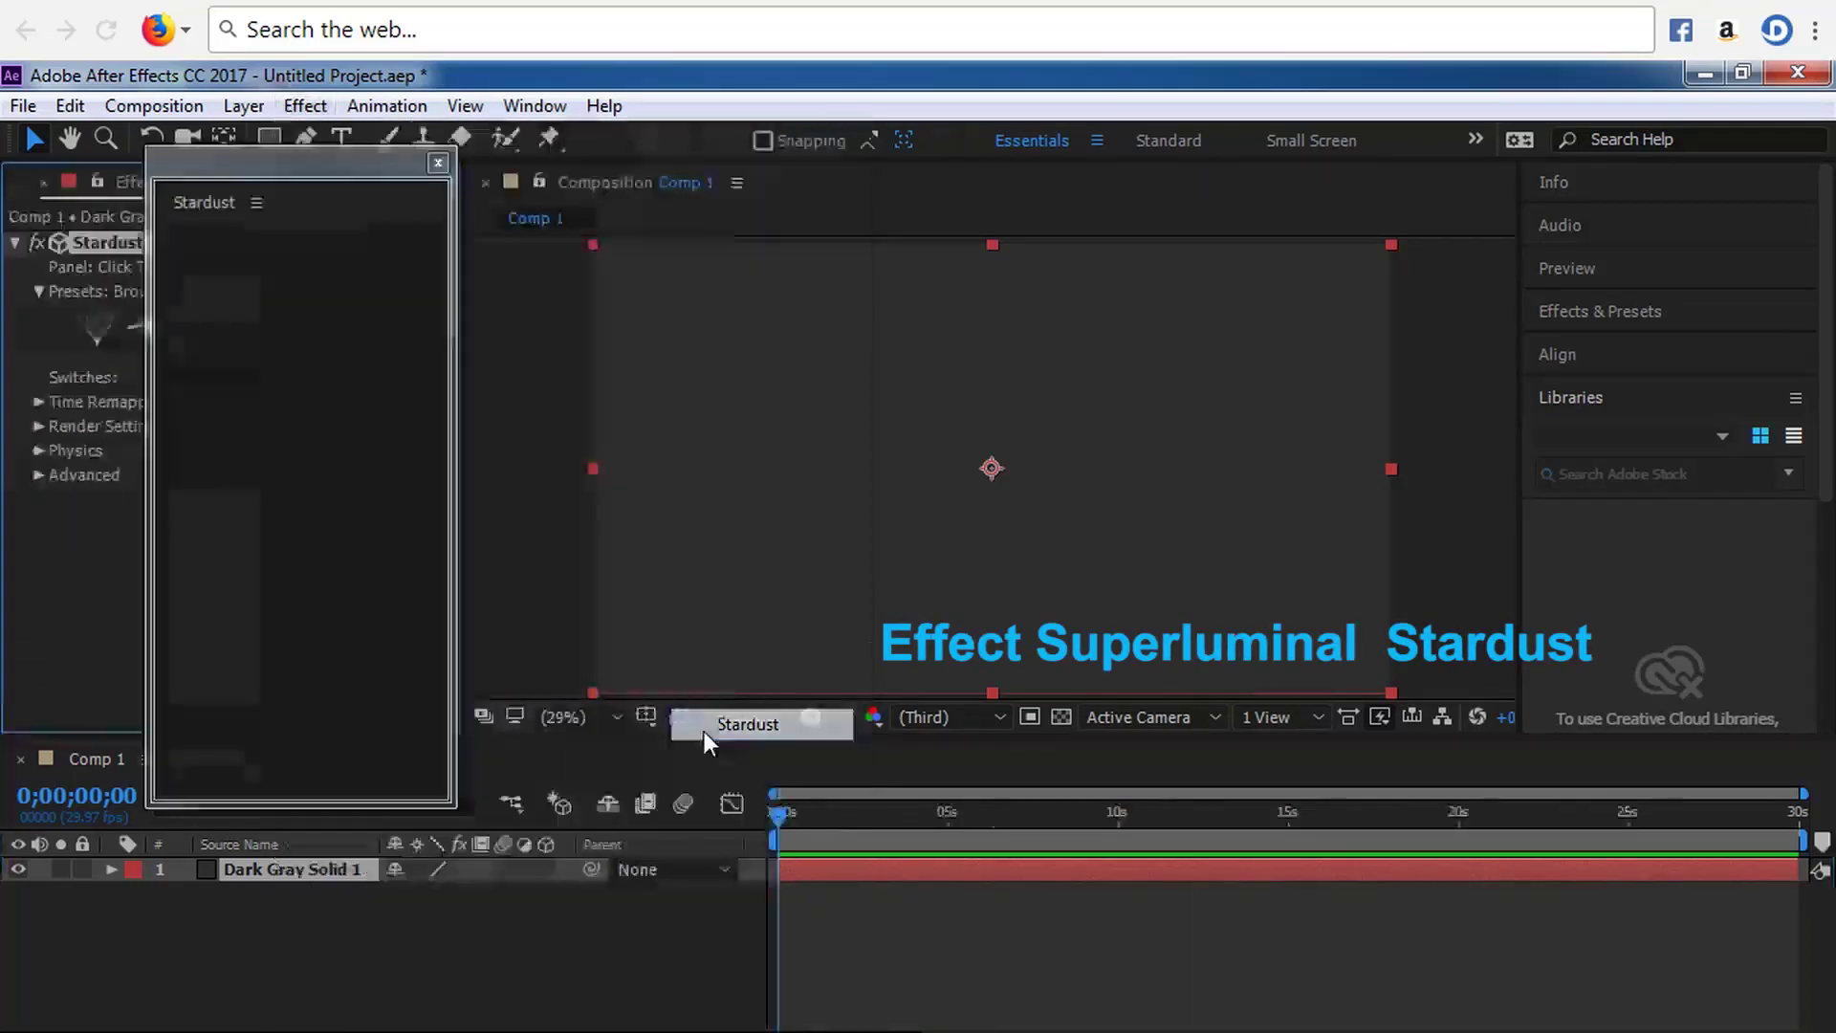
{"action": "left_click_drag", "start_coordinate": [322, 164], "coordinate": [1521, 179]}
{"action": "left_click", "coordinate": [1554, 402]}
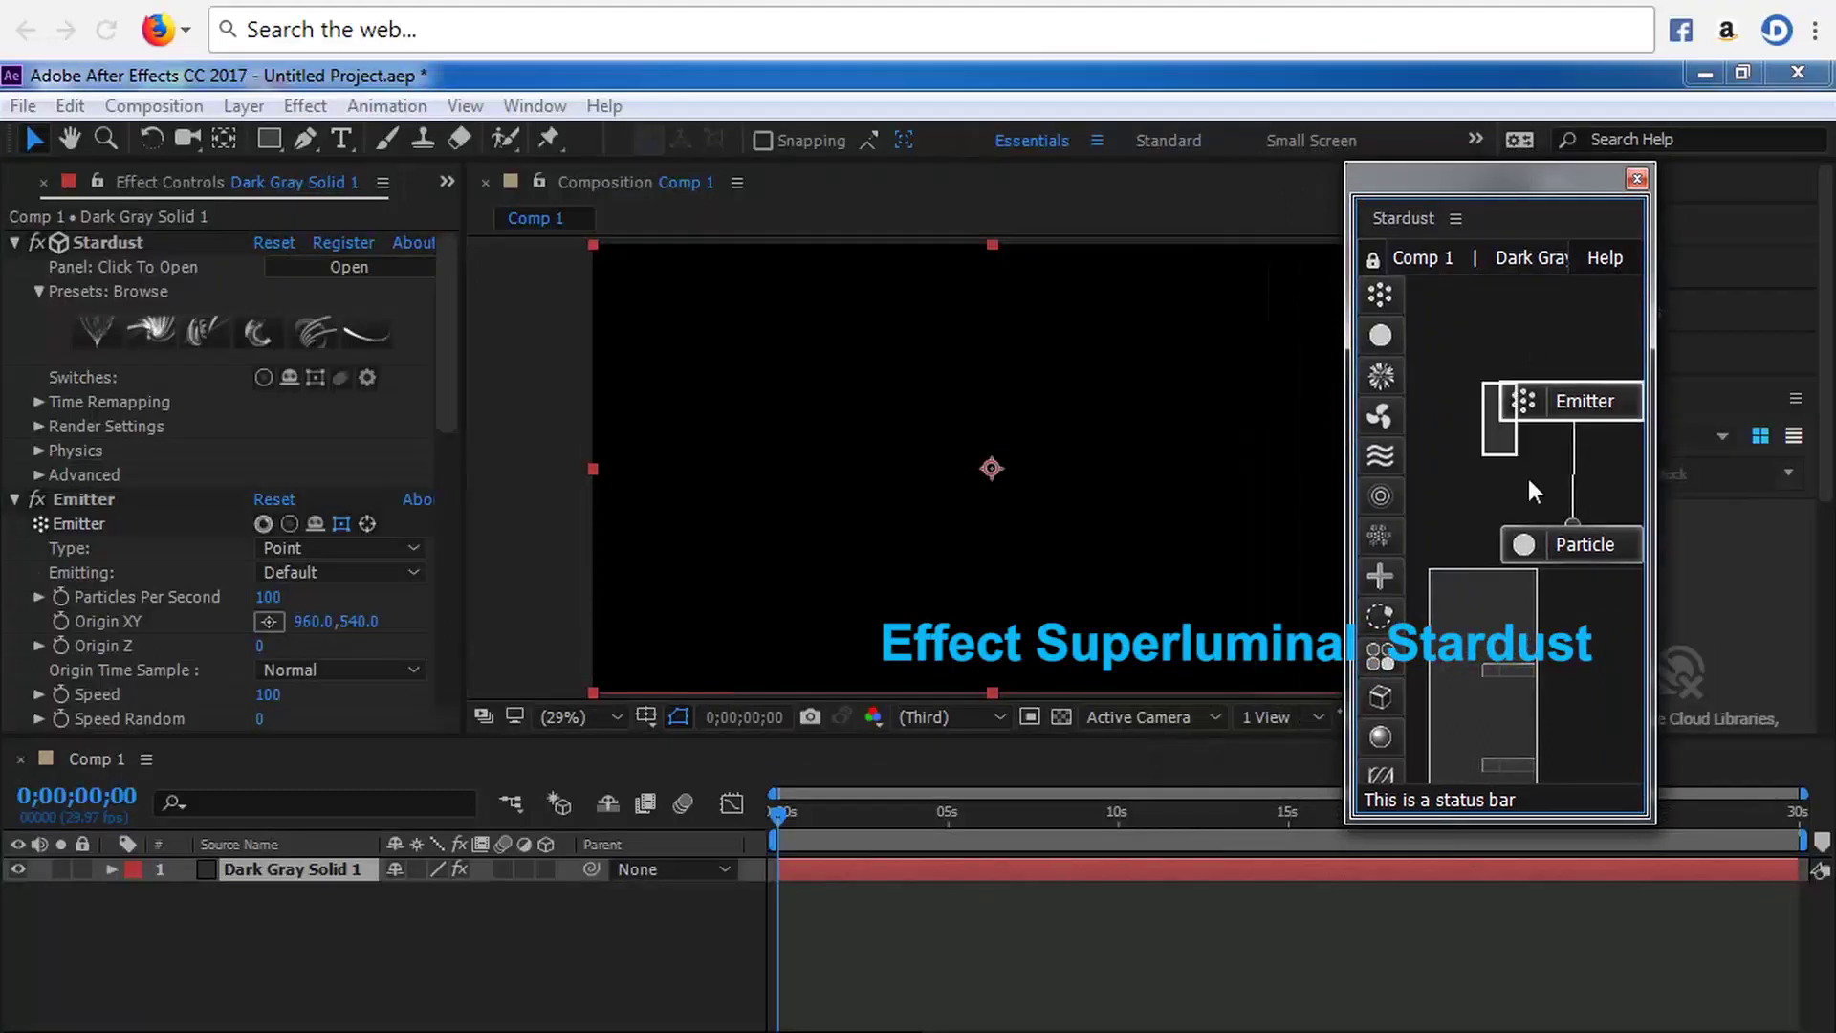
{"action": "left_click", "coordinate": [1587, 547]}
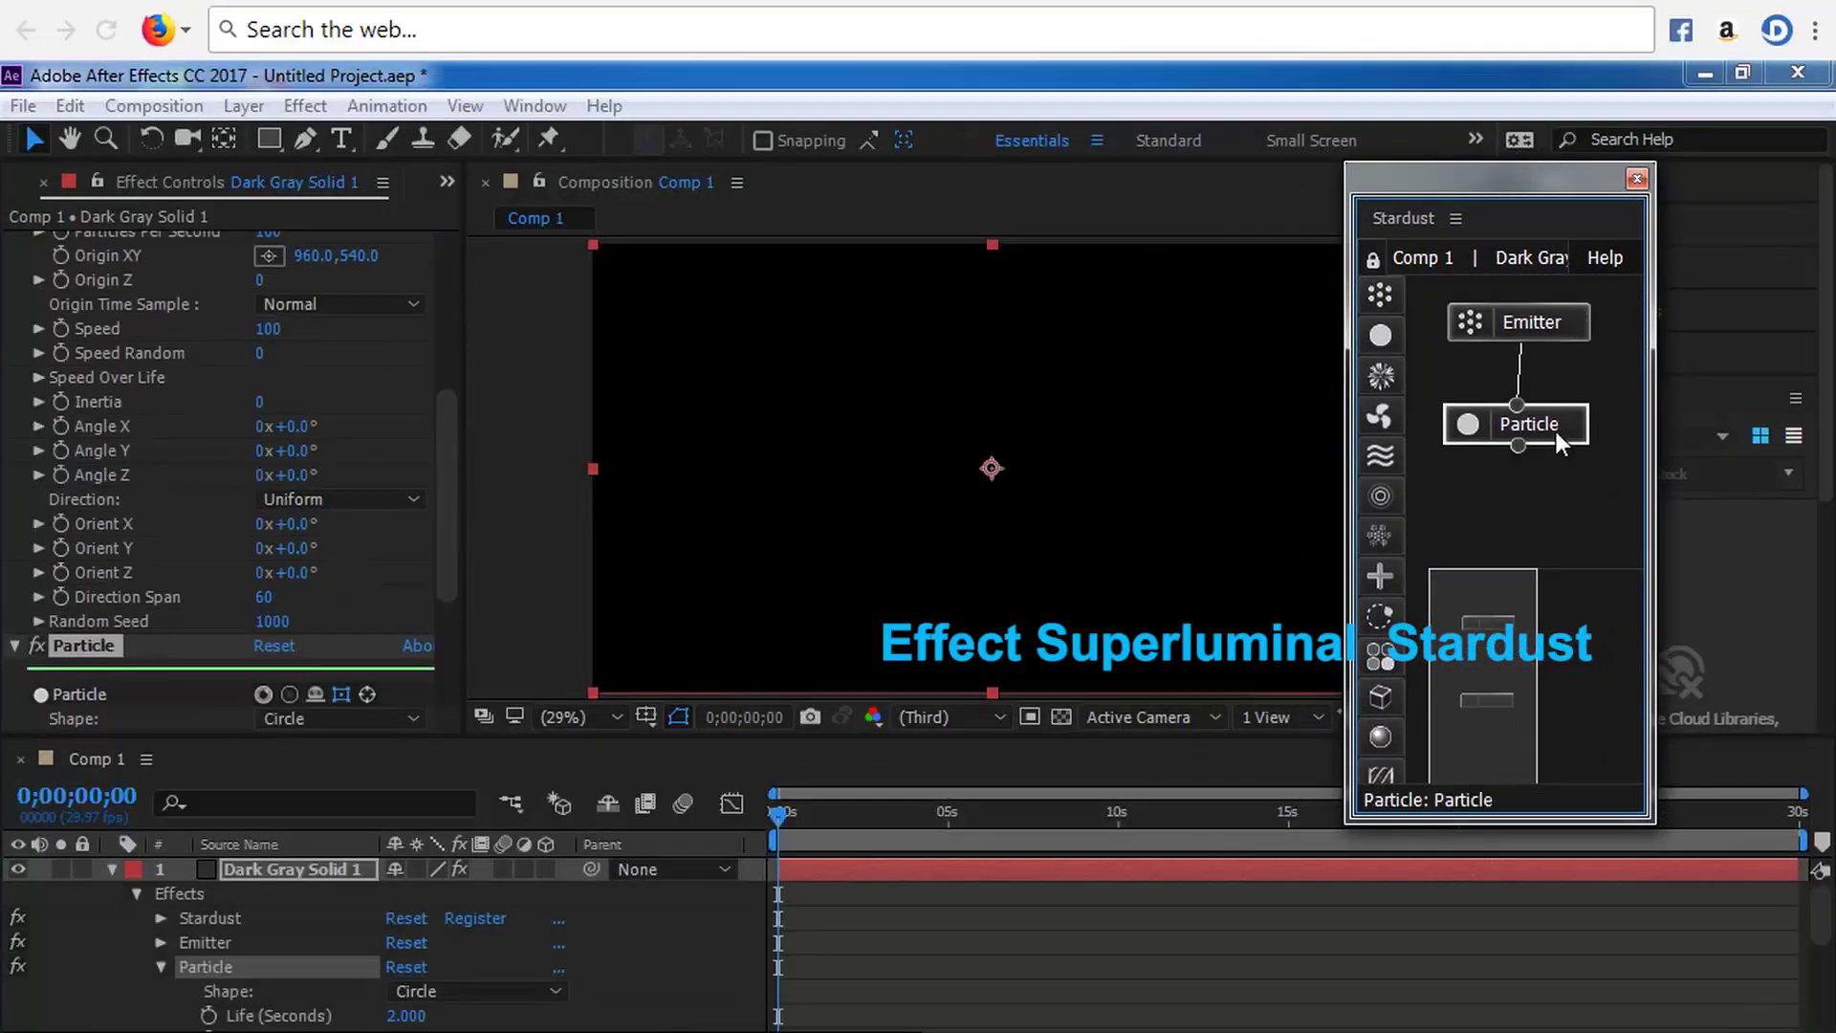
- Preview the particles at 0;00;02;25 and review the Emitter node's settings
{"action": "left_click", "coordinate": [802, 813]}
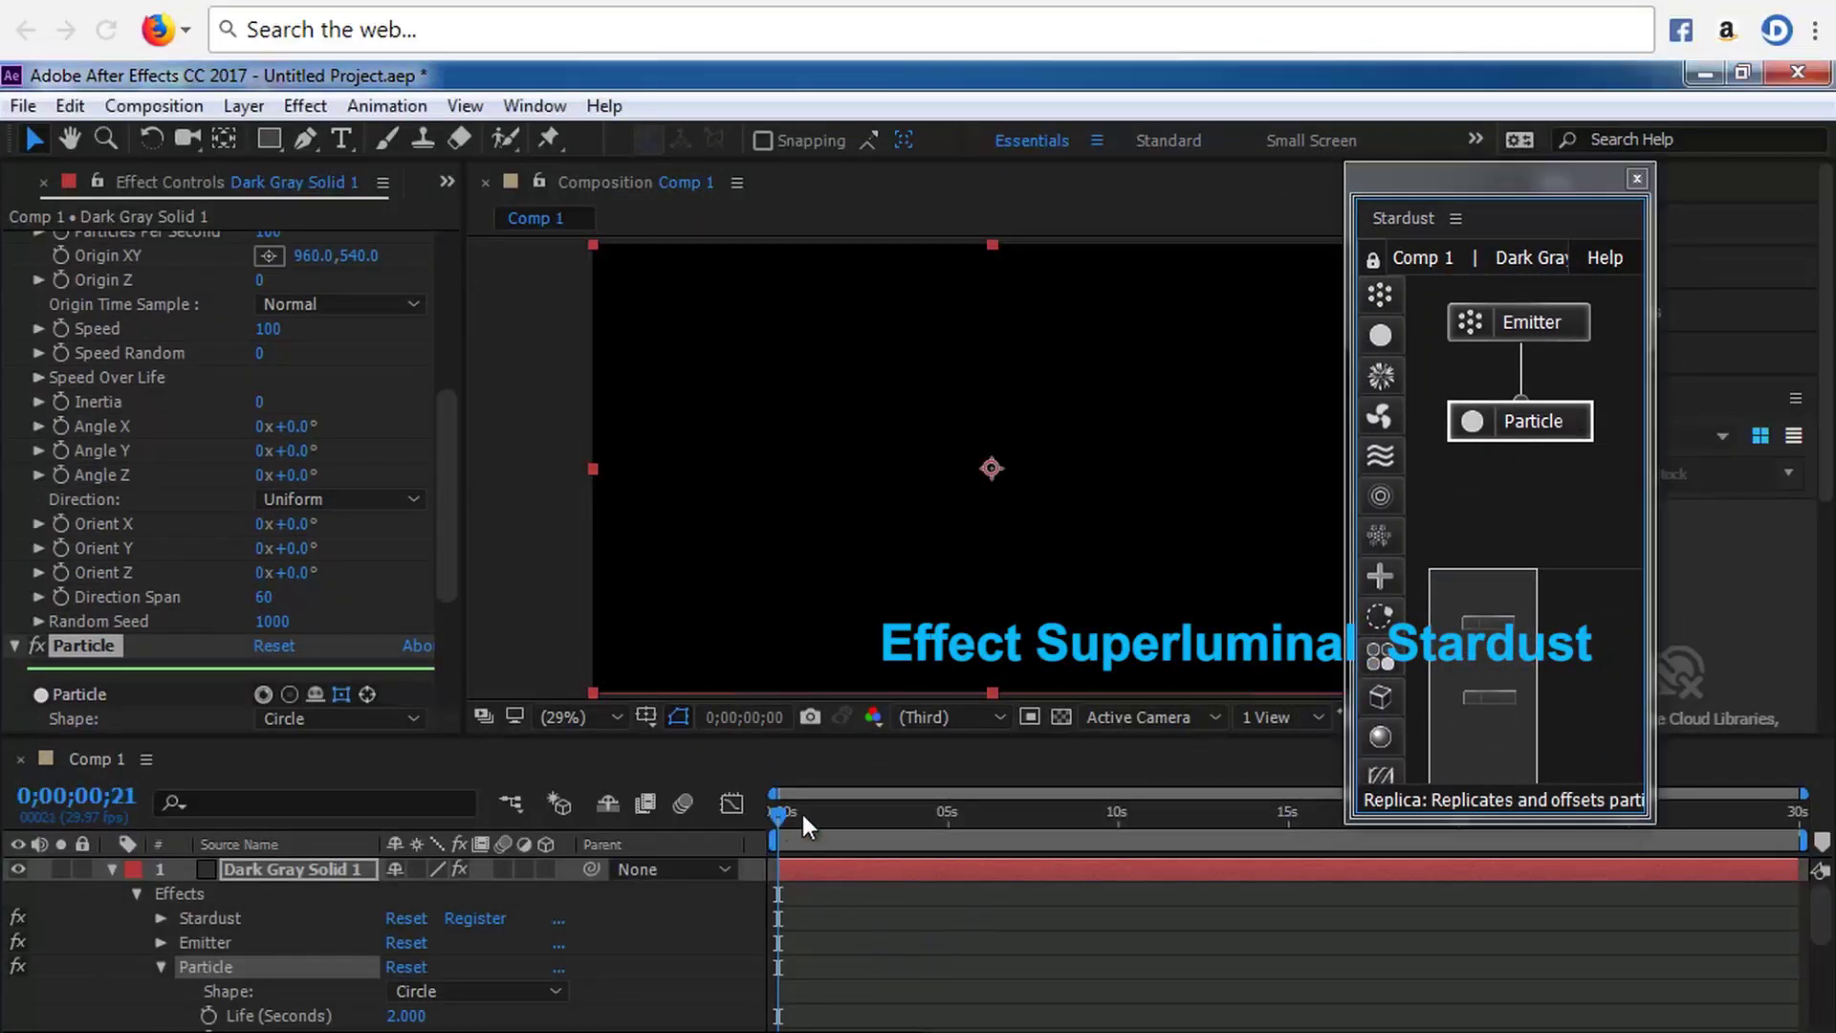
{"action": "left_click_drag", "start_coordinate": [802, 813], "coordinate": [874, 817]}
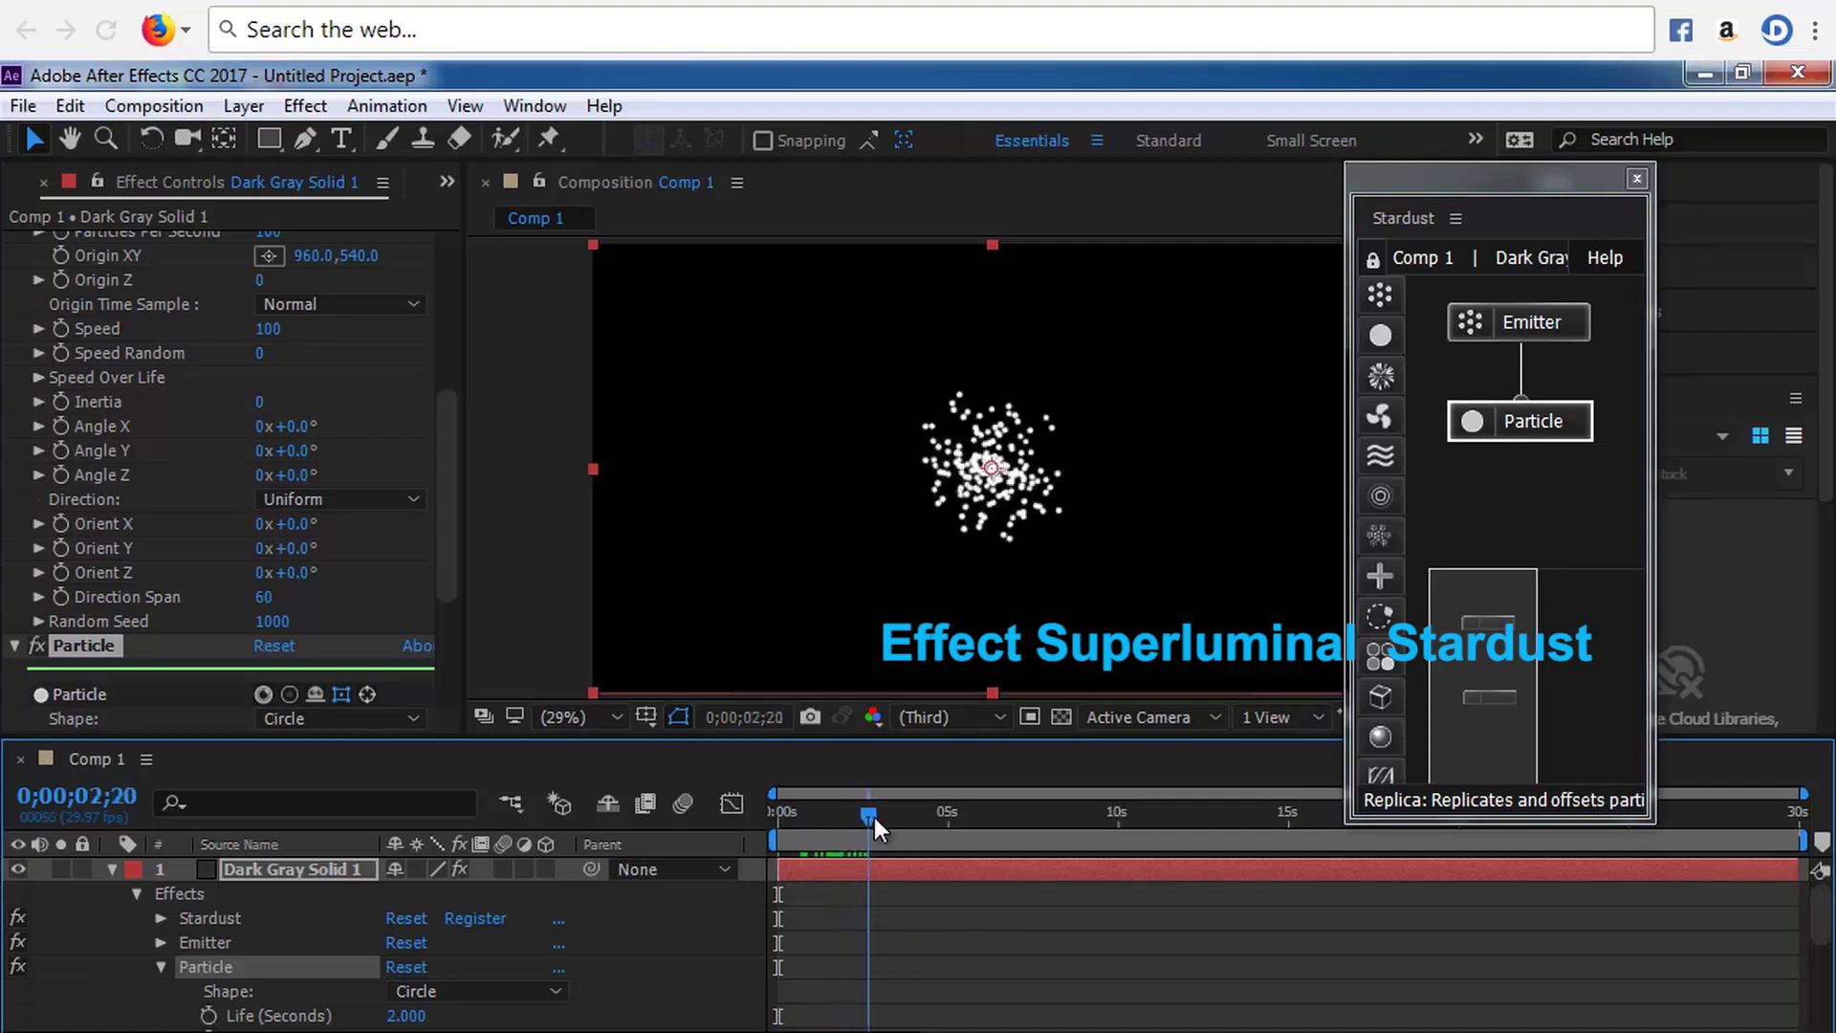
{"action": "left_click", "coordinate": [1574, 321]}
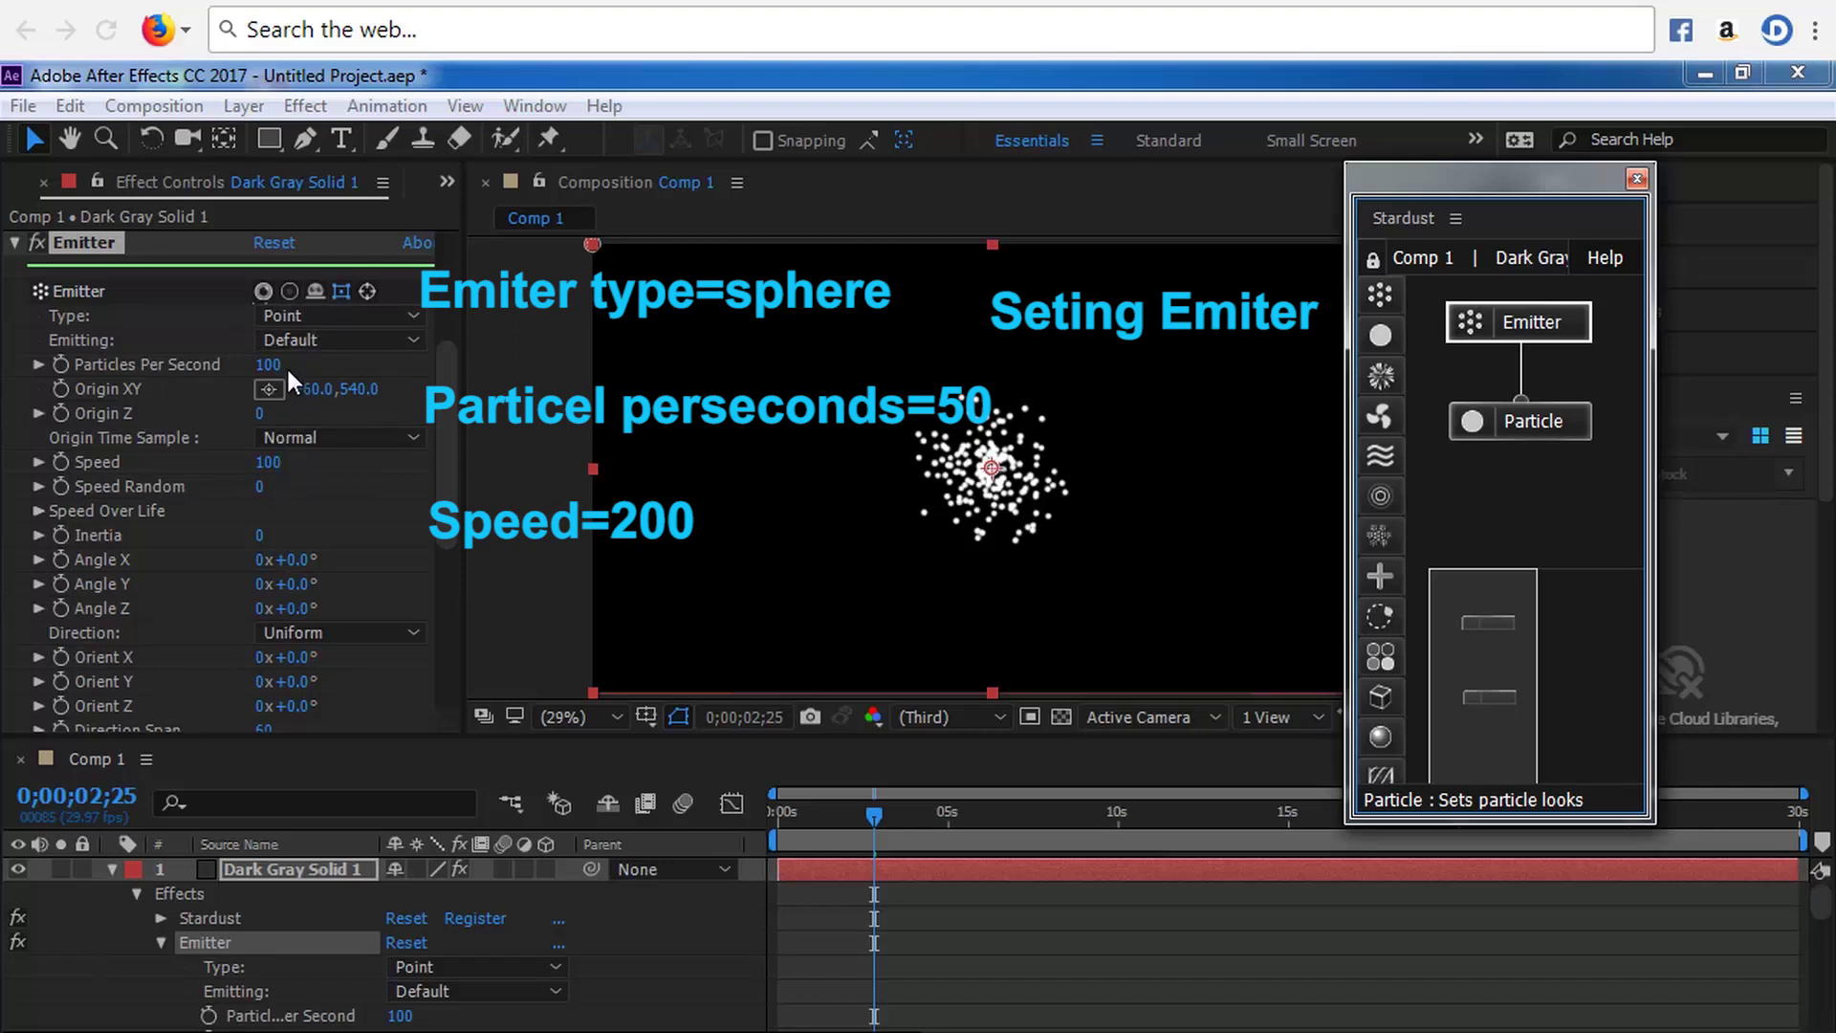
{"action": "left_click_drag", "start_coordinate": [444, 450], "coordinate": [440, 583]}
- Set the Particle node's life to 5 seconds and open its size in pixels for editing
{"action": "left_click", "coordinate": [1511, 435]}
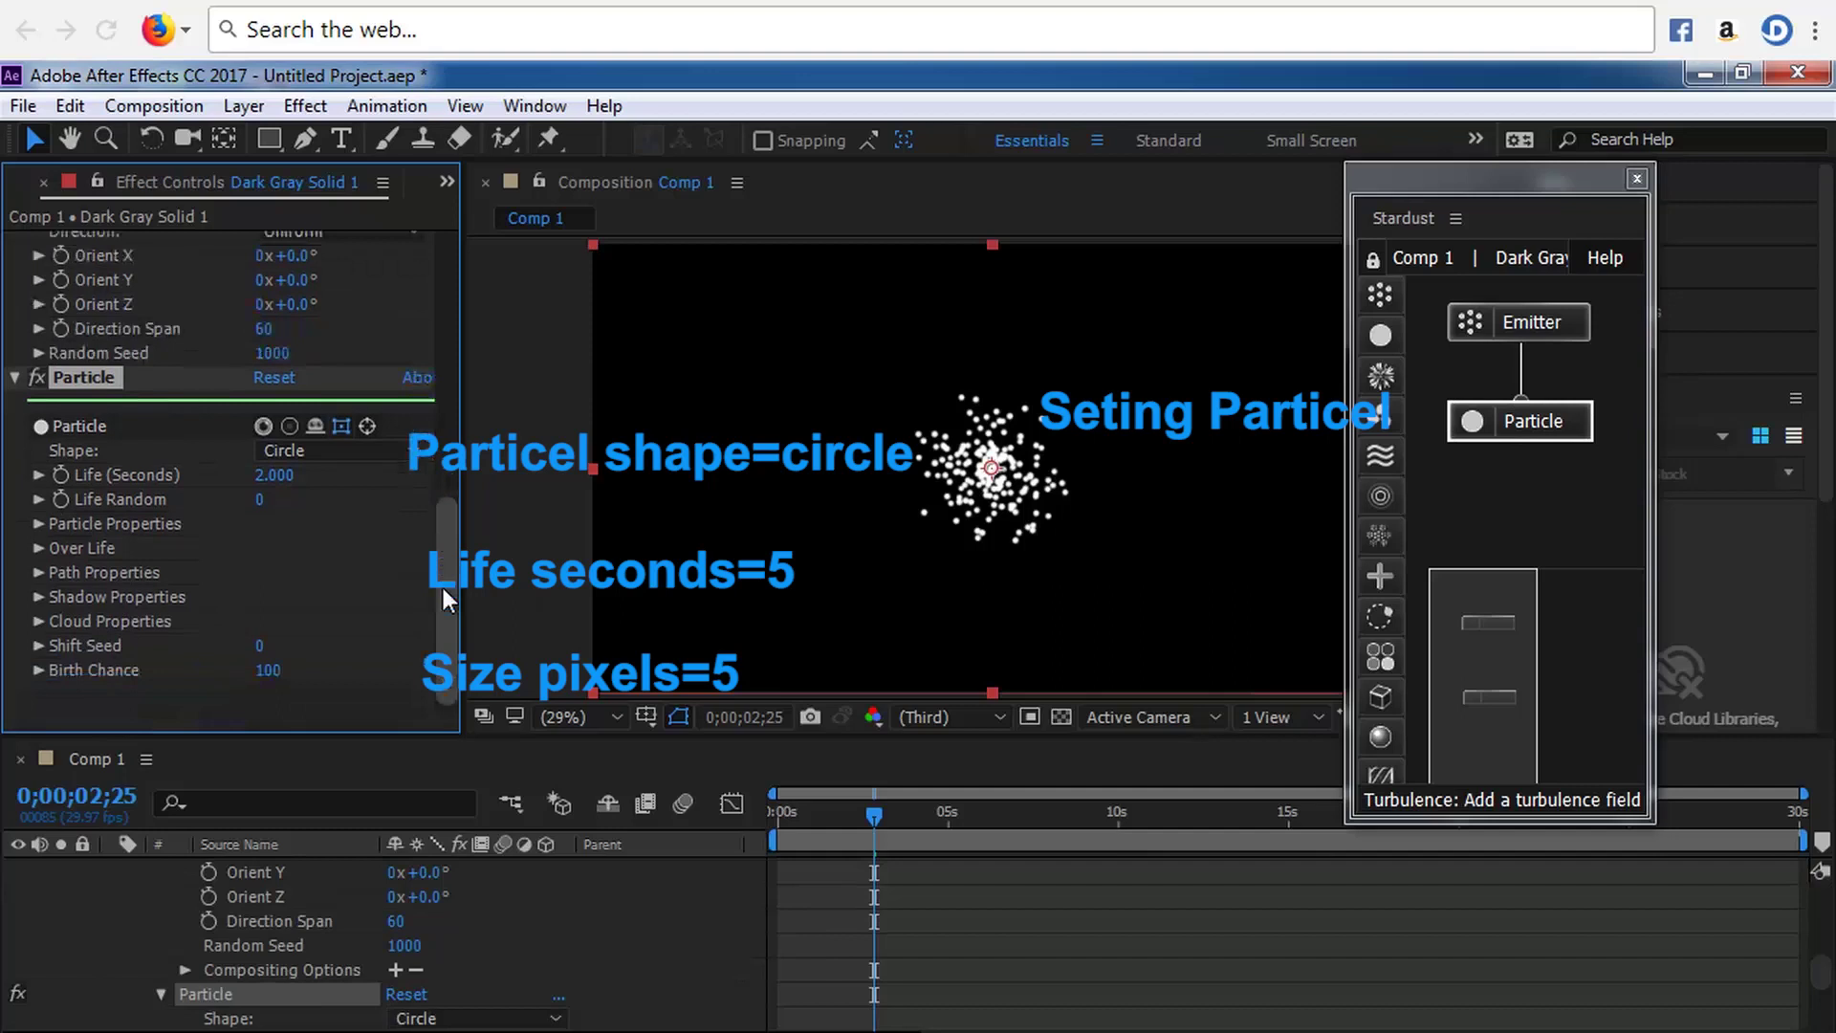
{"action": "left_click", "coordinate": [287, 476]}
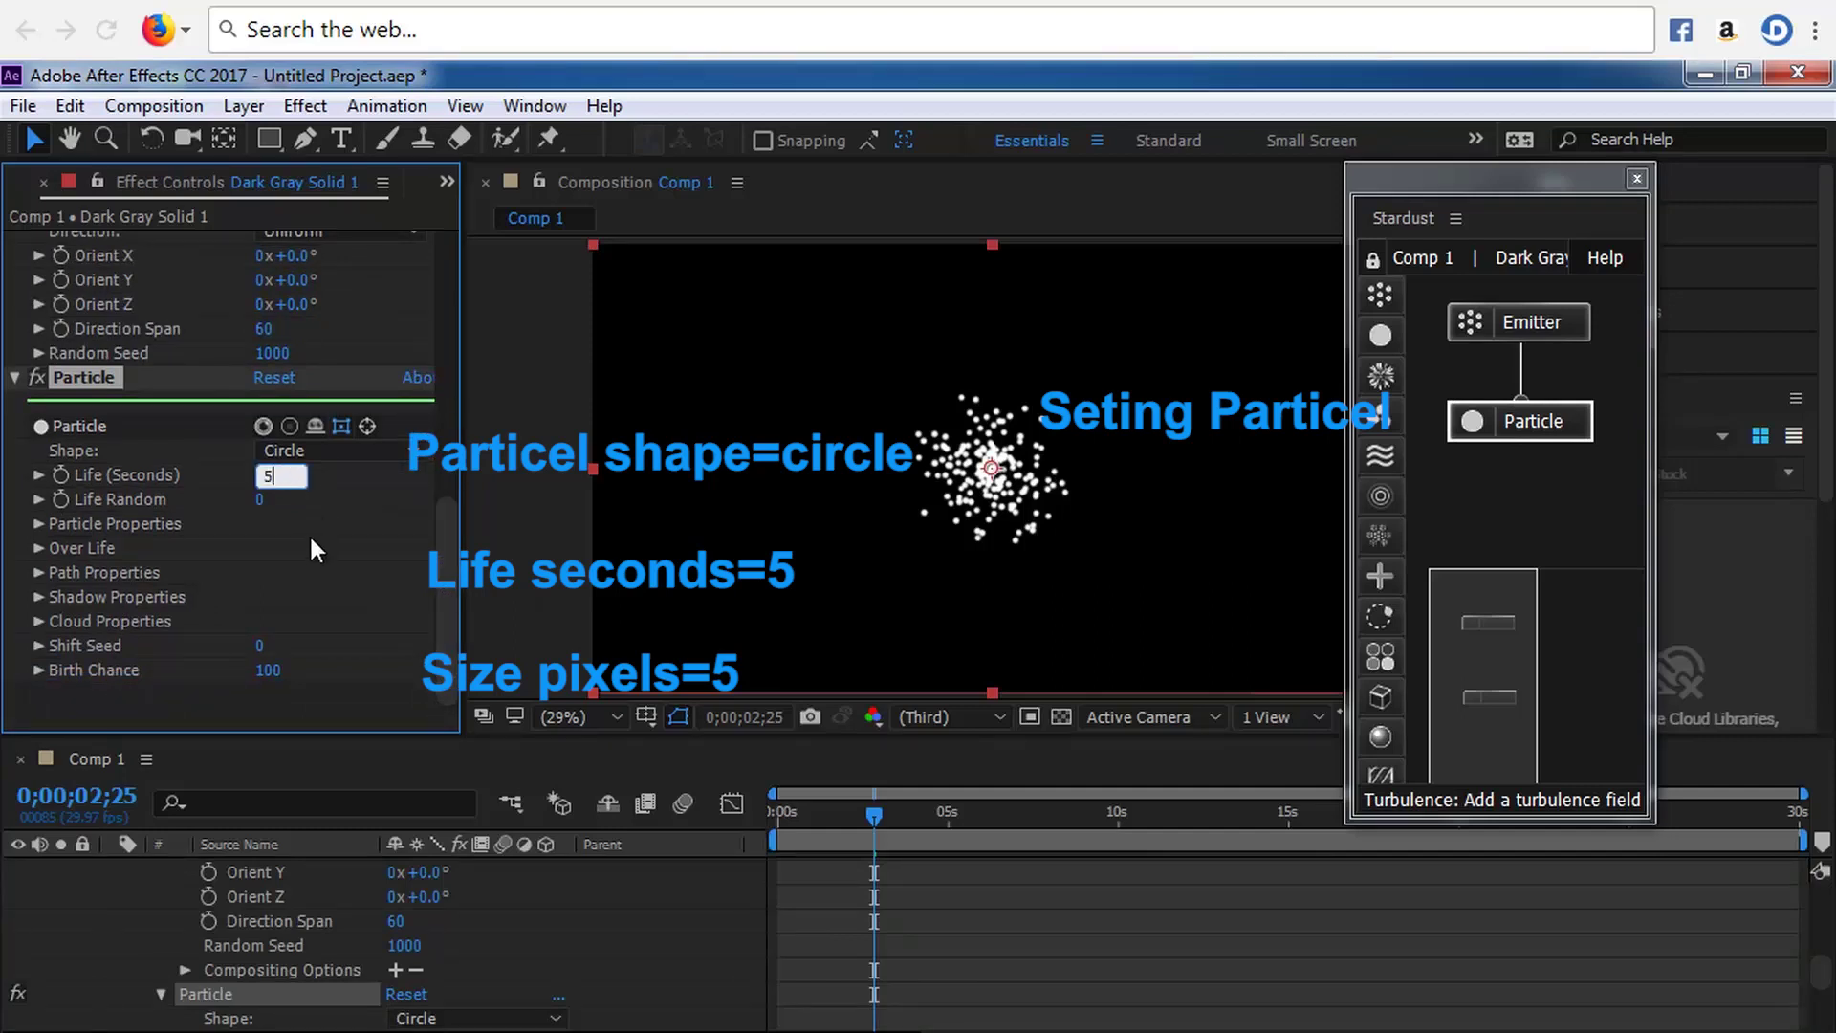
{"action": "left_click", "coordinate": [39, 524]}
{"action": "scroll", "coordinate": [34, 514], "scroll_direction": "down", "scroll_amount": 2}
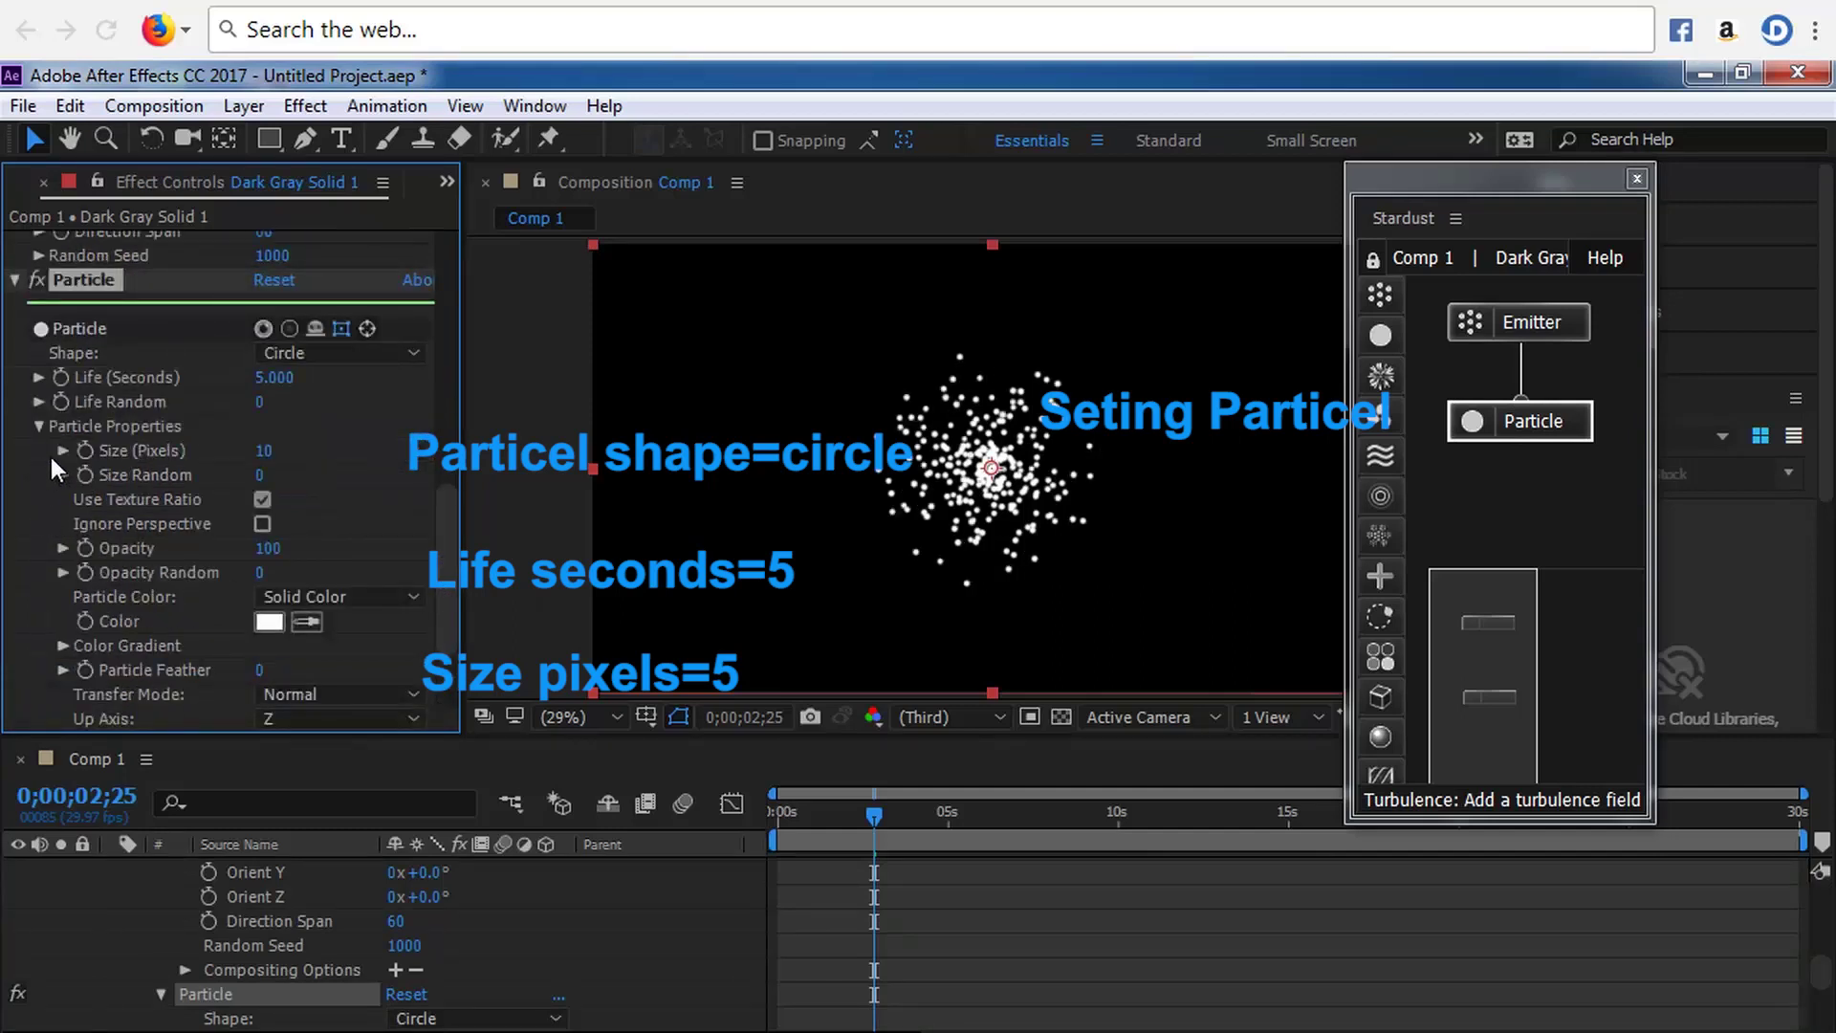
{"action": "left_click", "coordinate": [278, 450]}
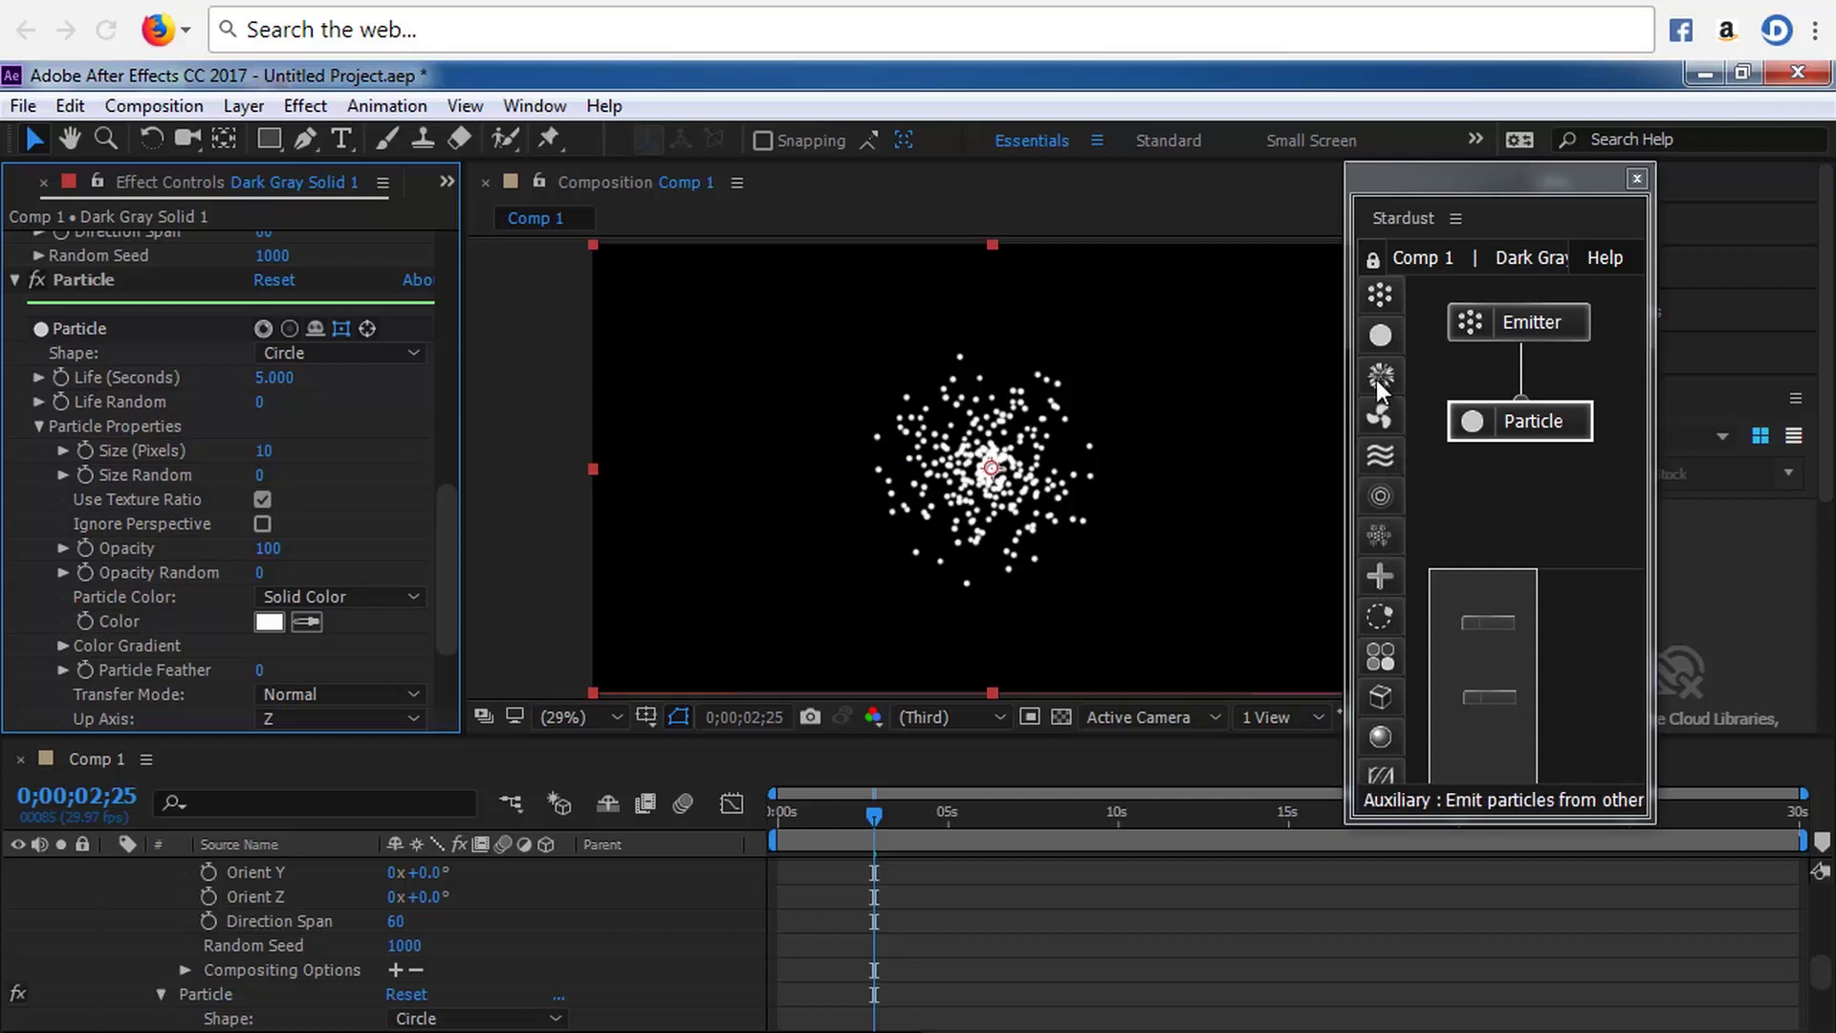
- Add an Auxiliary node linked to both the Emitter and Particle nodes, and preview the result at 0;00;04;00
{"action": "left_click_drag", "start_coordinate": [1375, 380], "coordinate": [1733, 373]}
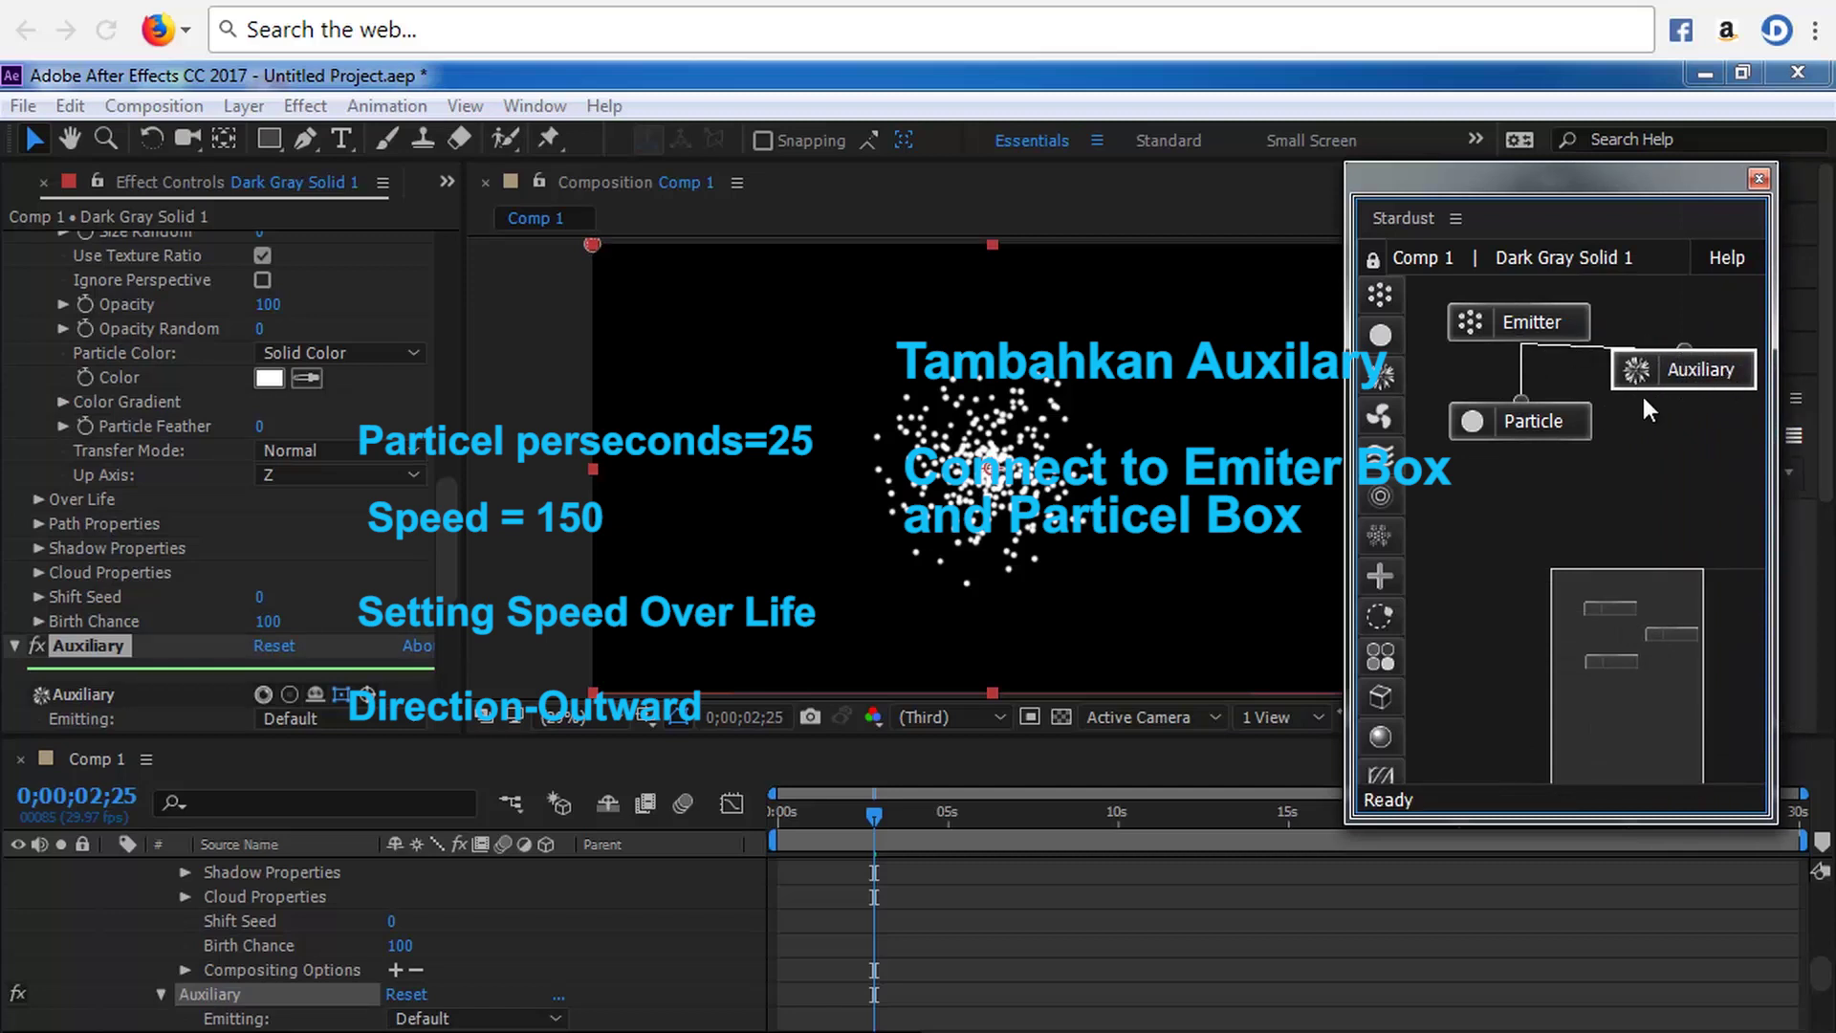
{"action": "left_click_drag", "start_coordinate": [1683, 390], "coordinate": [1552, 422]}
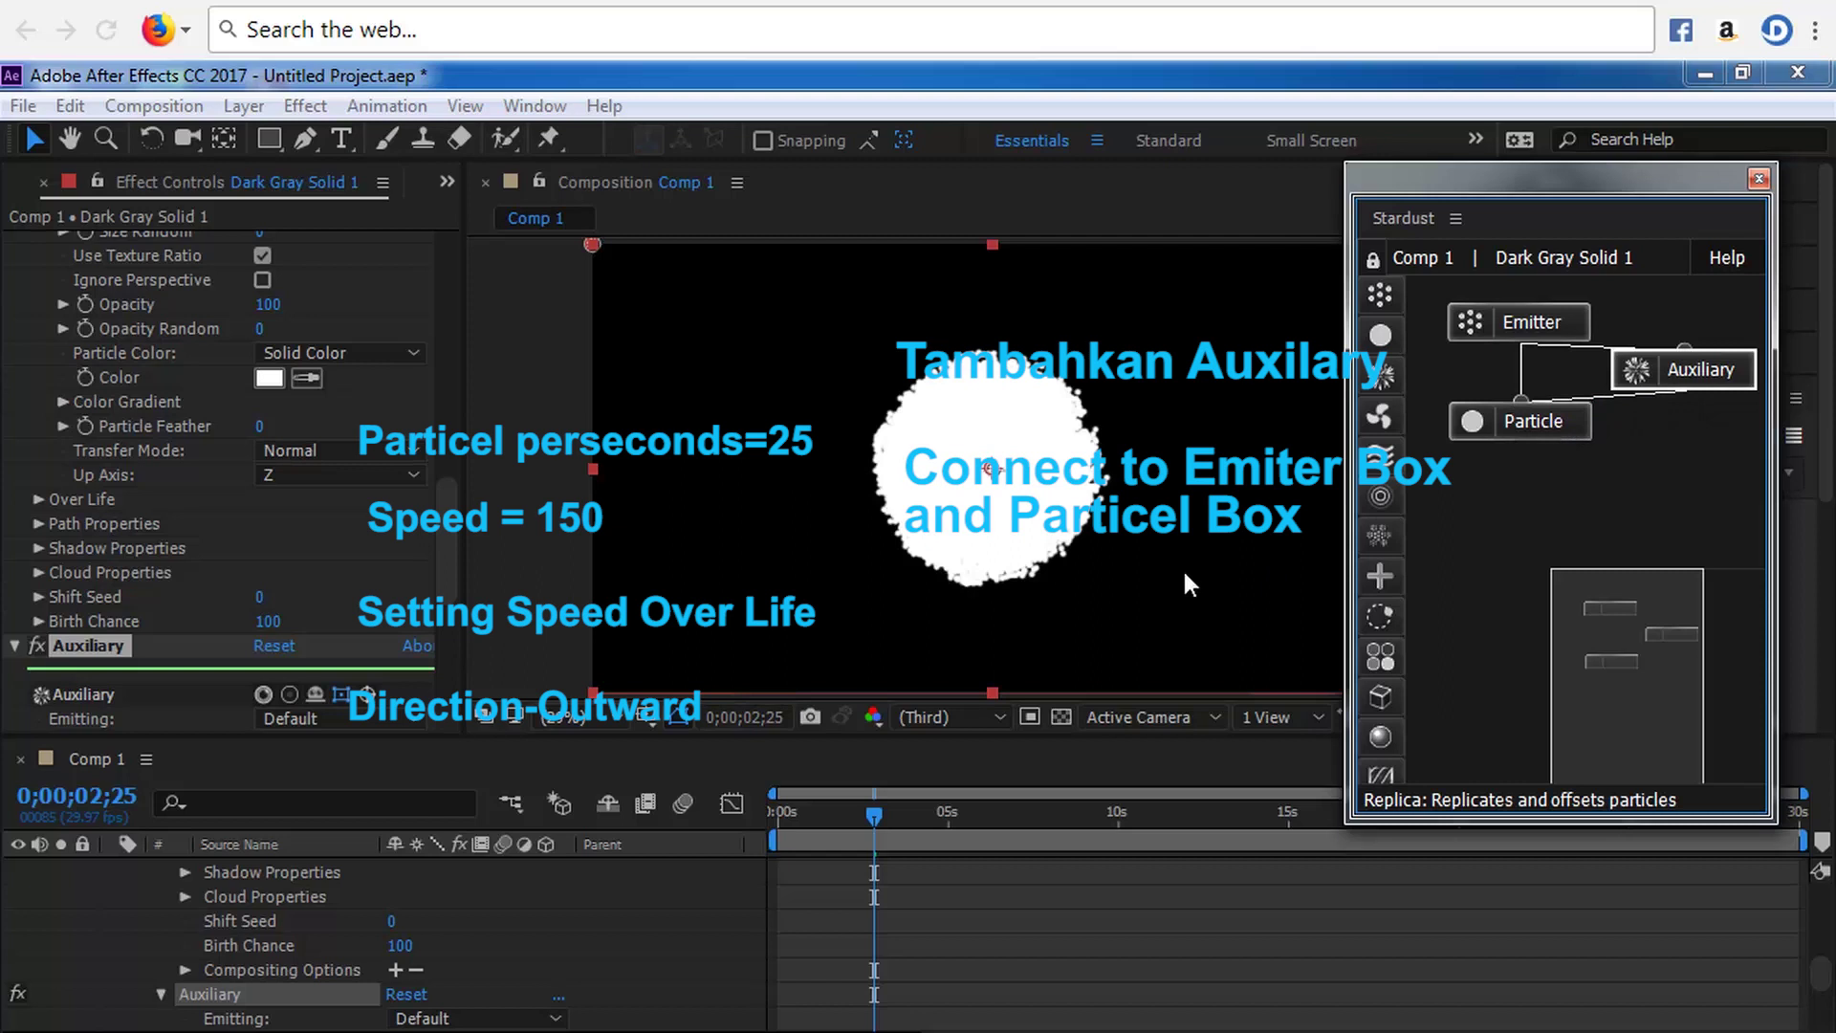
{"action": "mouse_move", "coordinate": [882, 819]}
{"action": "left_mouse_down"}
{"action": "mouse_move", "coordinate": [812, 822]}
{"action": "mouse_move", "coordinate": [916, 824]}
{"action": "left_mouse_up"}
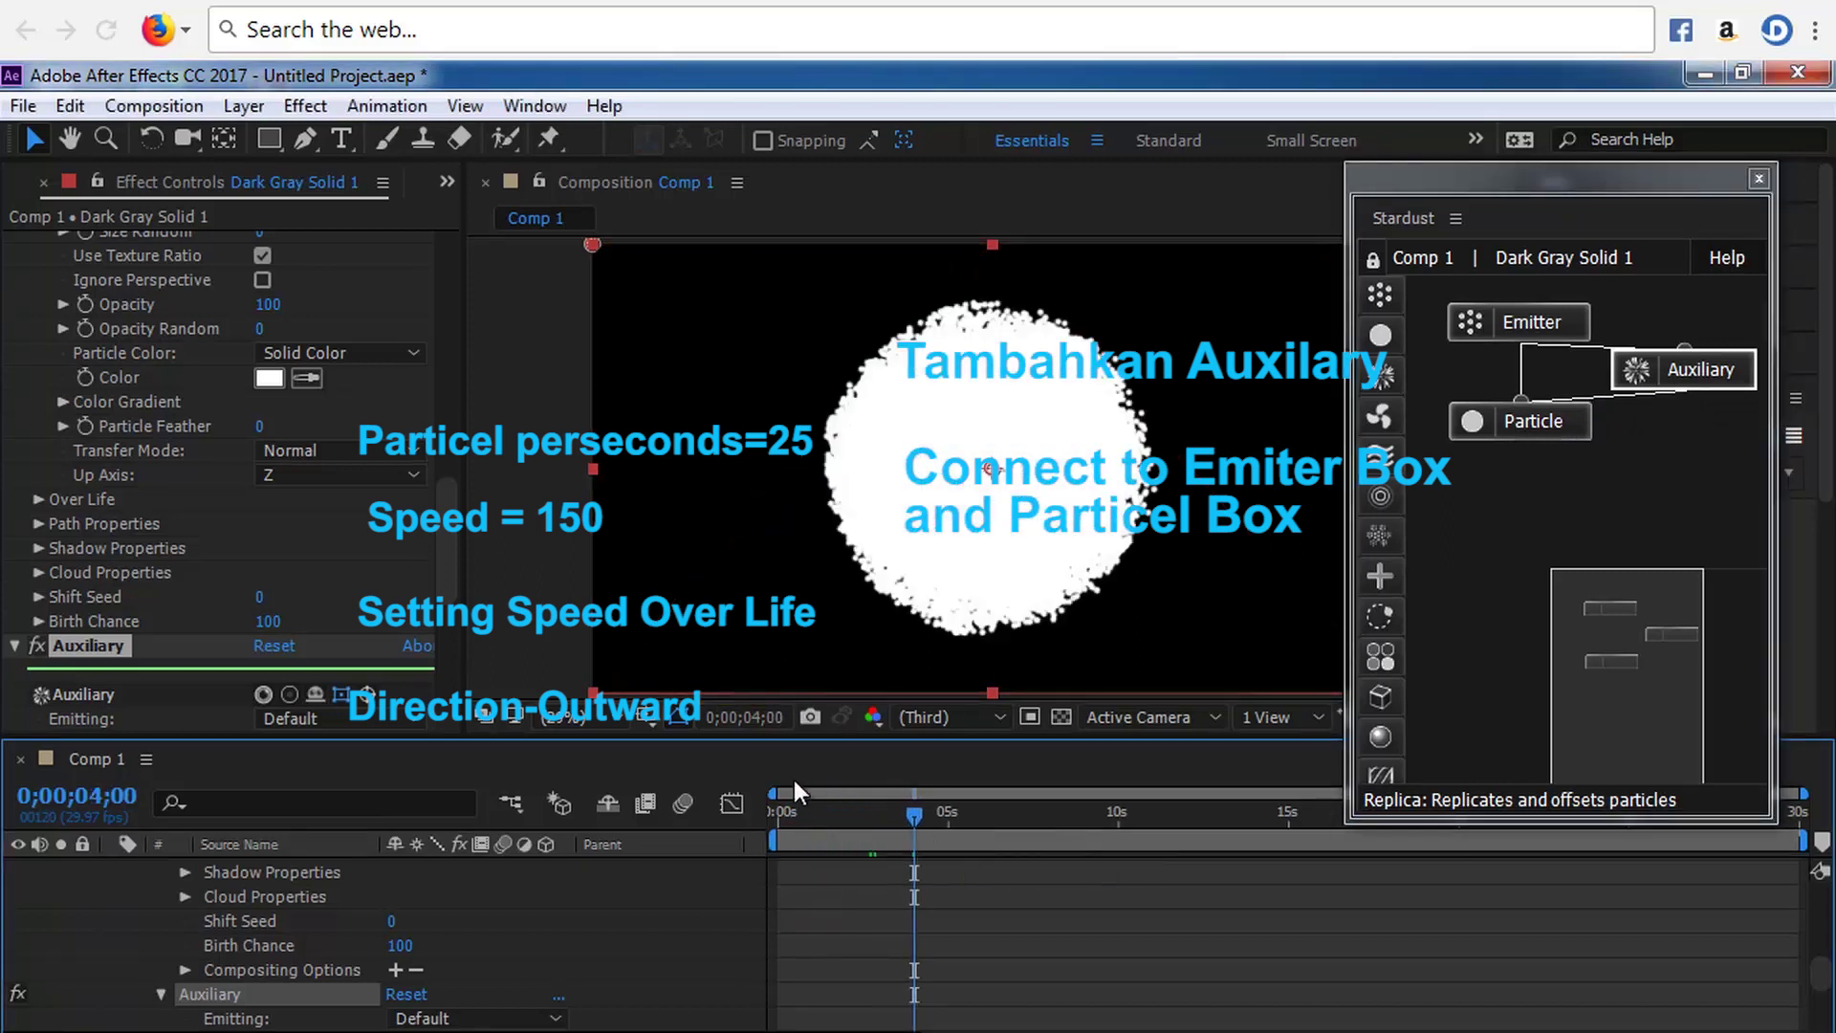
- Set the Auxiliary node's Particles Per Second to 10
{"action": "scroll", "coordinate": [466, 586], "scroll_direction": "down", "scroll_amount": 5}
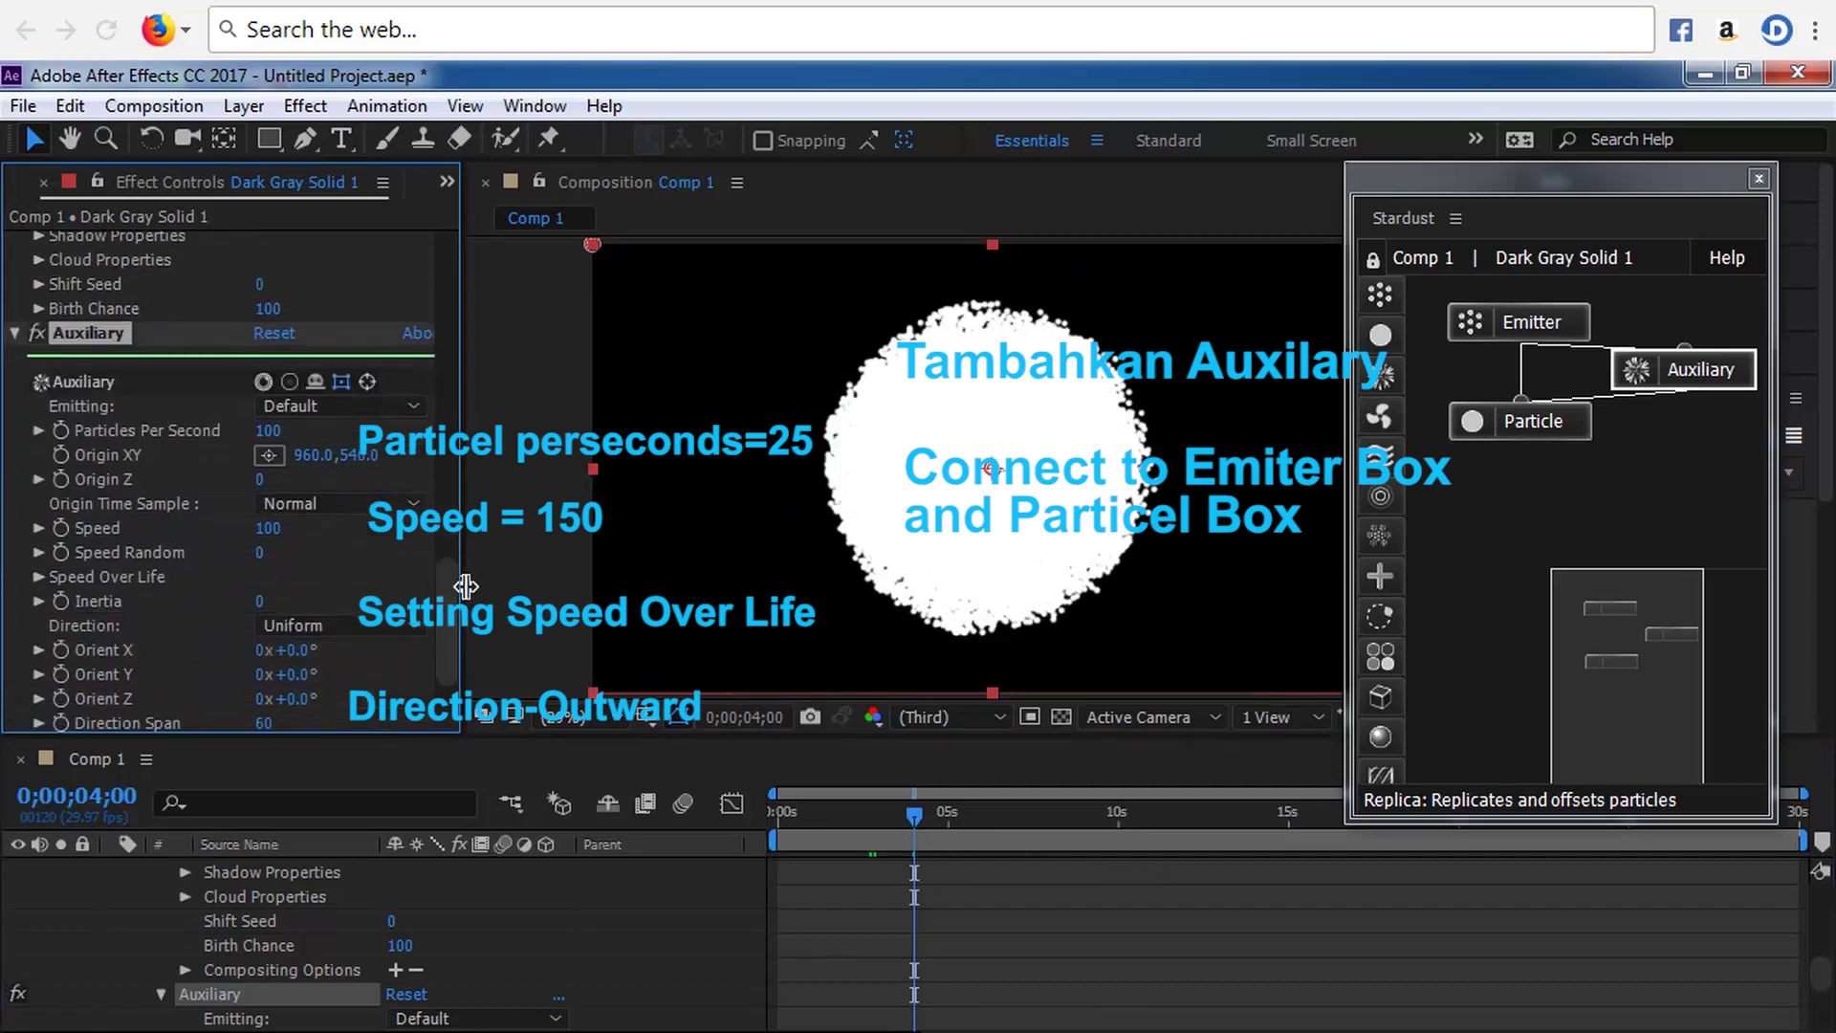
{"action": "left_click", "coordinate": [276, 431]}
{"action": "type", "text": "10"}
{"action": "left_click", "coordinate": [341, 431]}
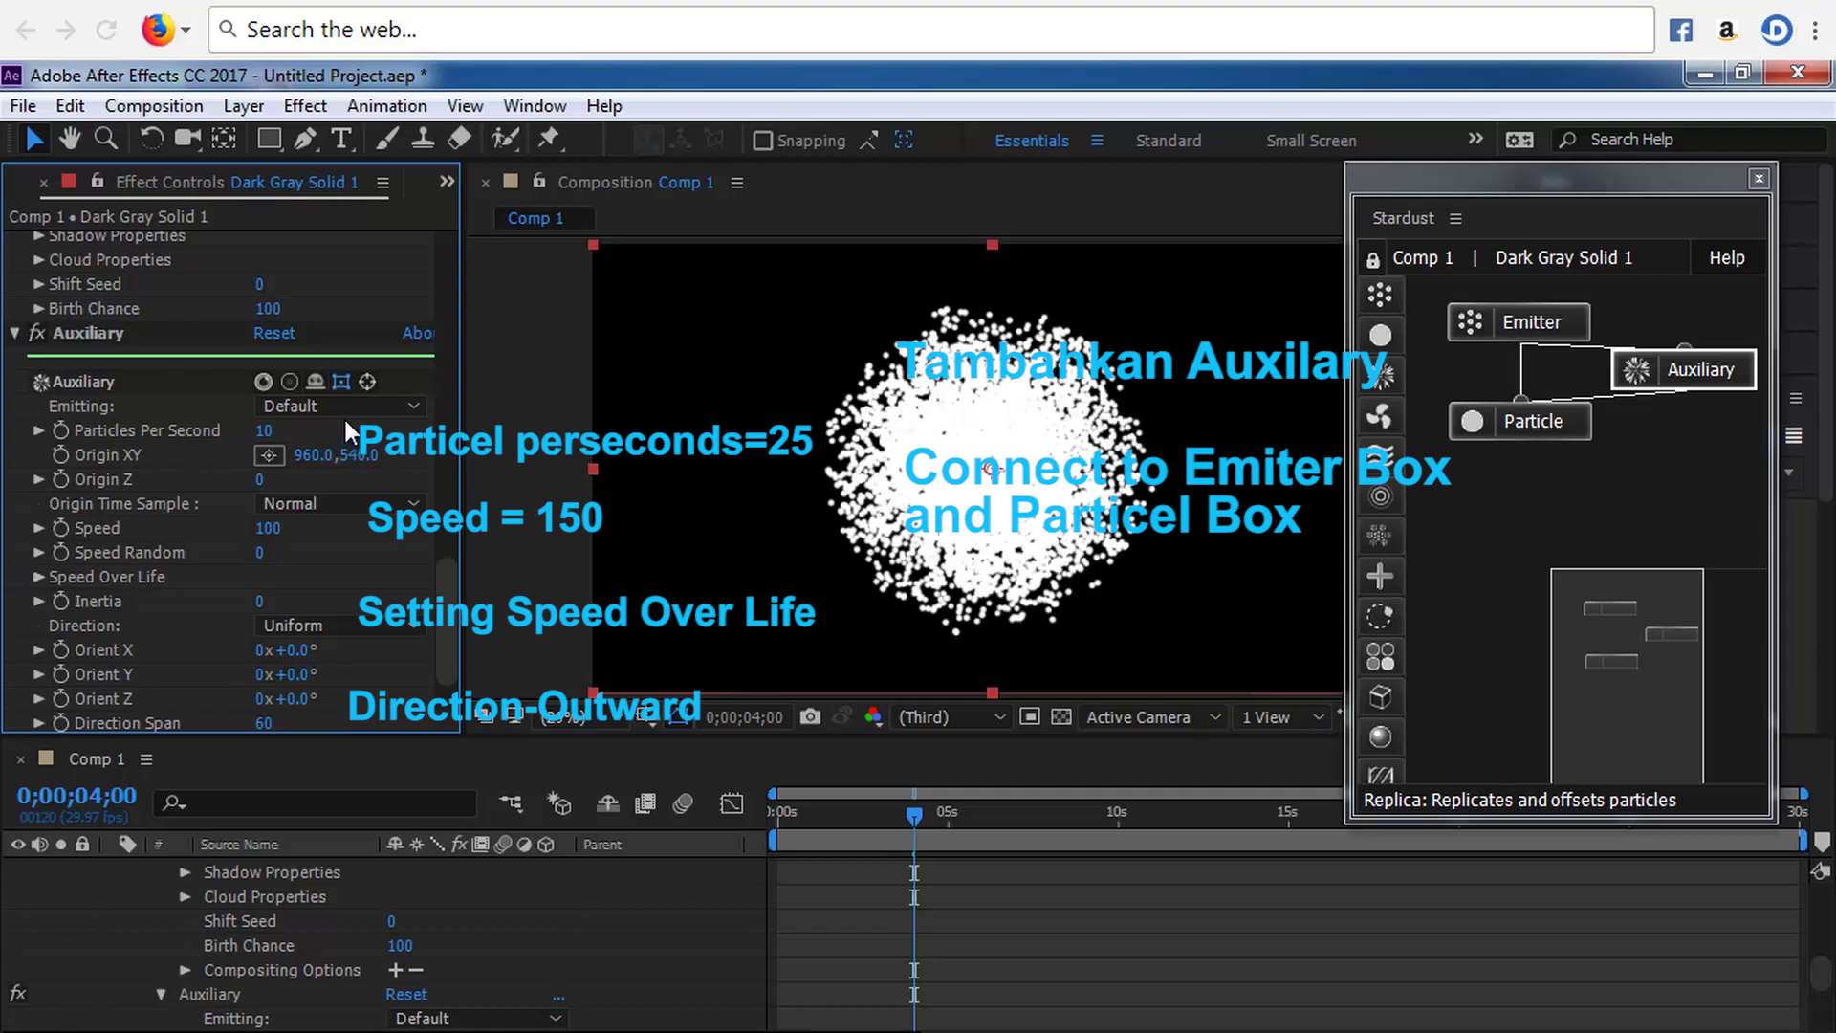
- Check the Auxiliary node's Emitting options and expand its Auxiliary property group
{"action": "left_click", "coordinate": [410, 400]}
{"action": "left_click", "coordinate": [417, 430]}
{"action": "scroll", "coordinate": [445, 593], "scroll_direction": "down", "scroll_amount": 3}
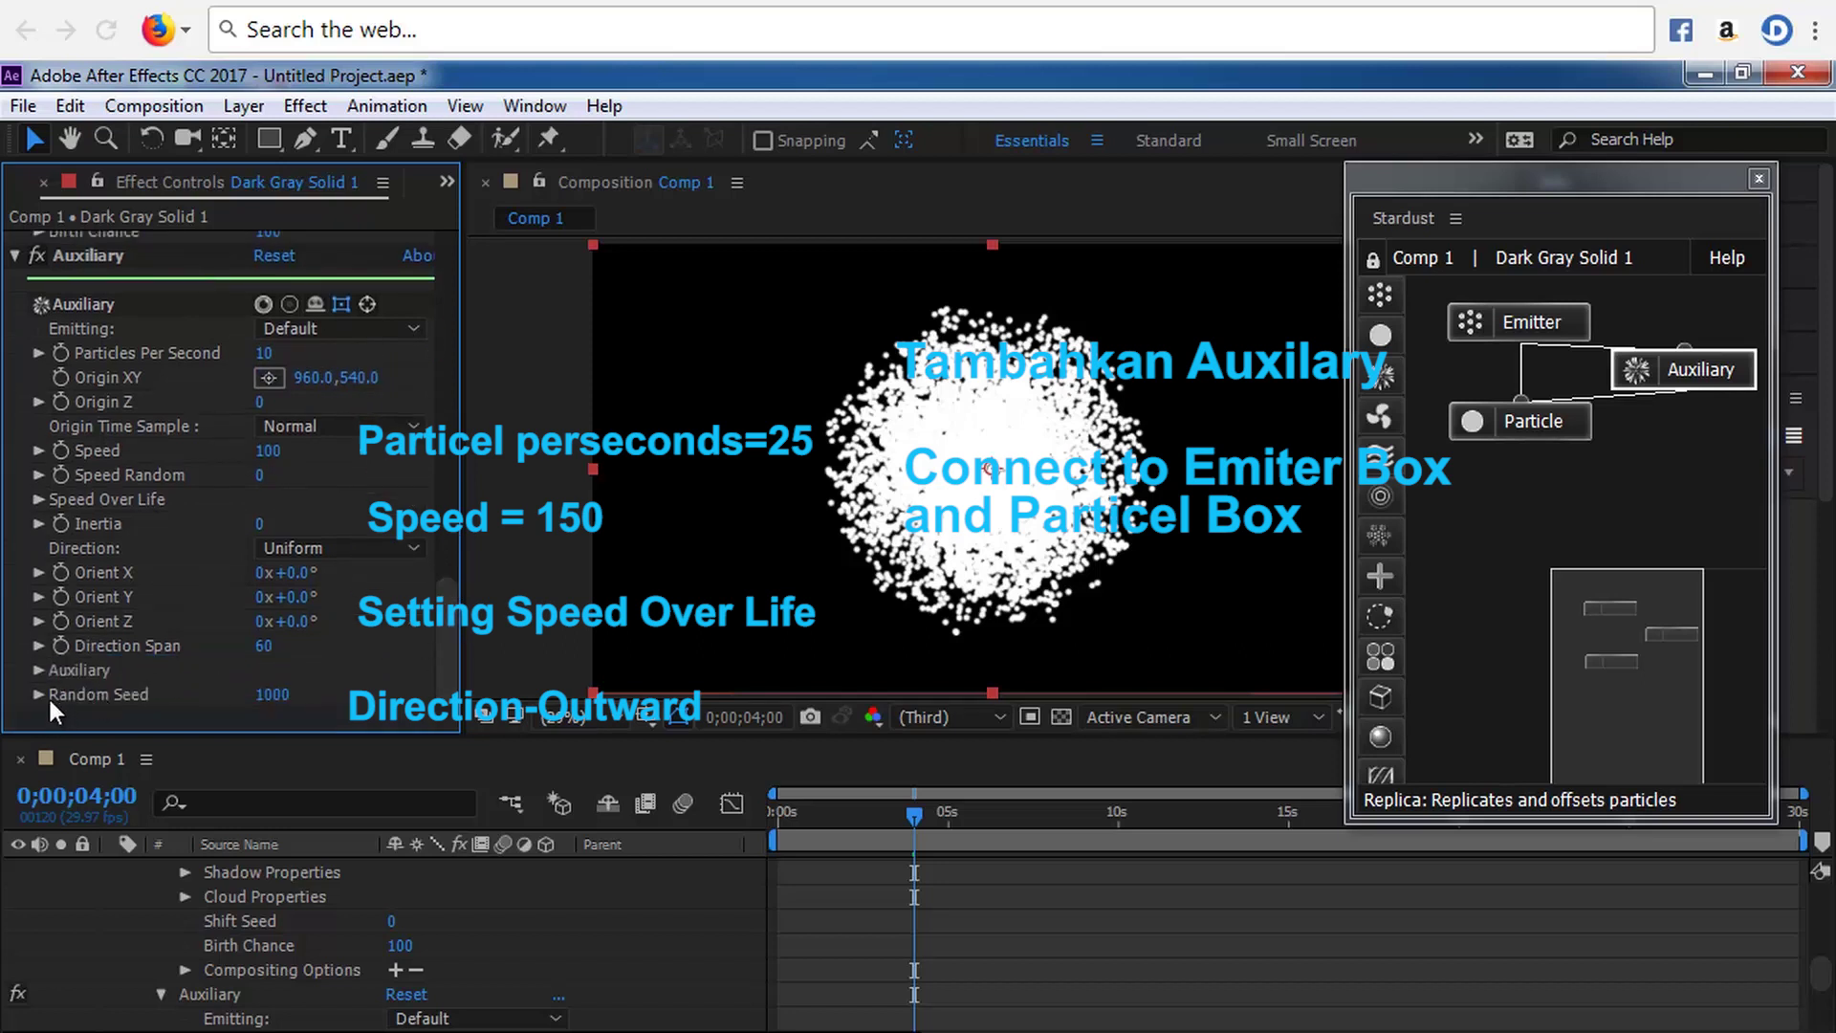
{"action": "left_click", "coordinate": [38, 669]}
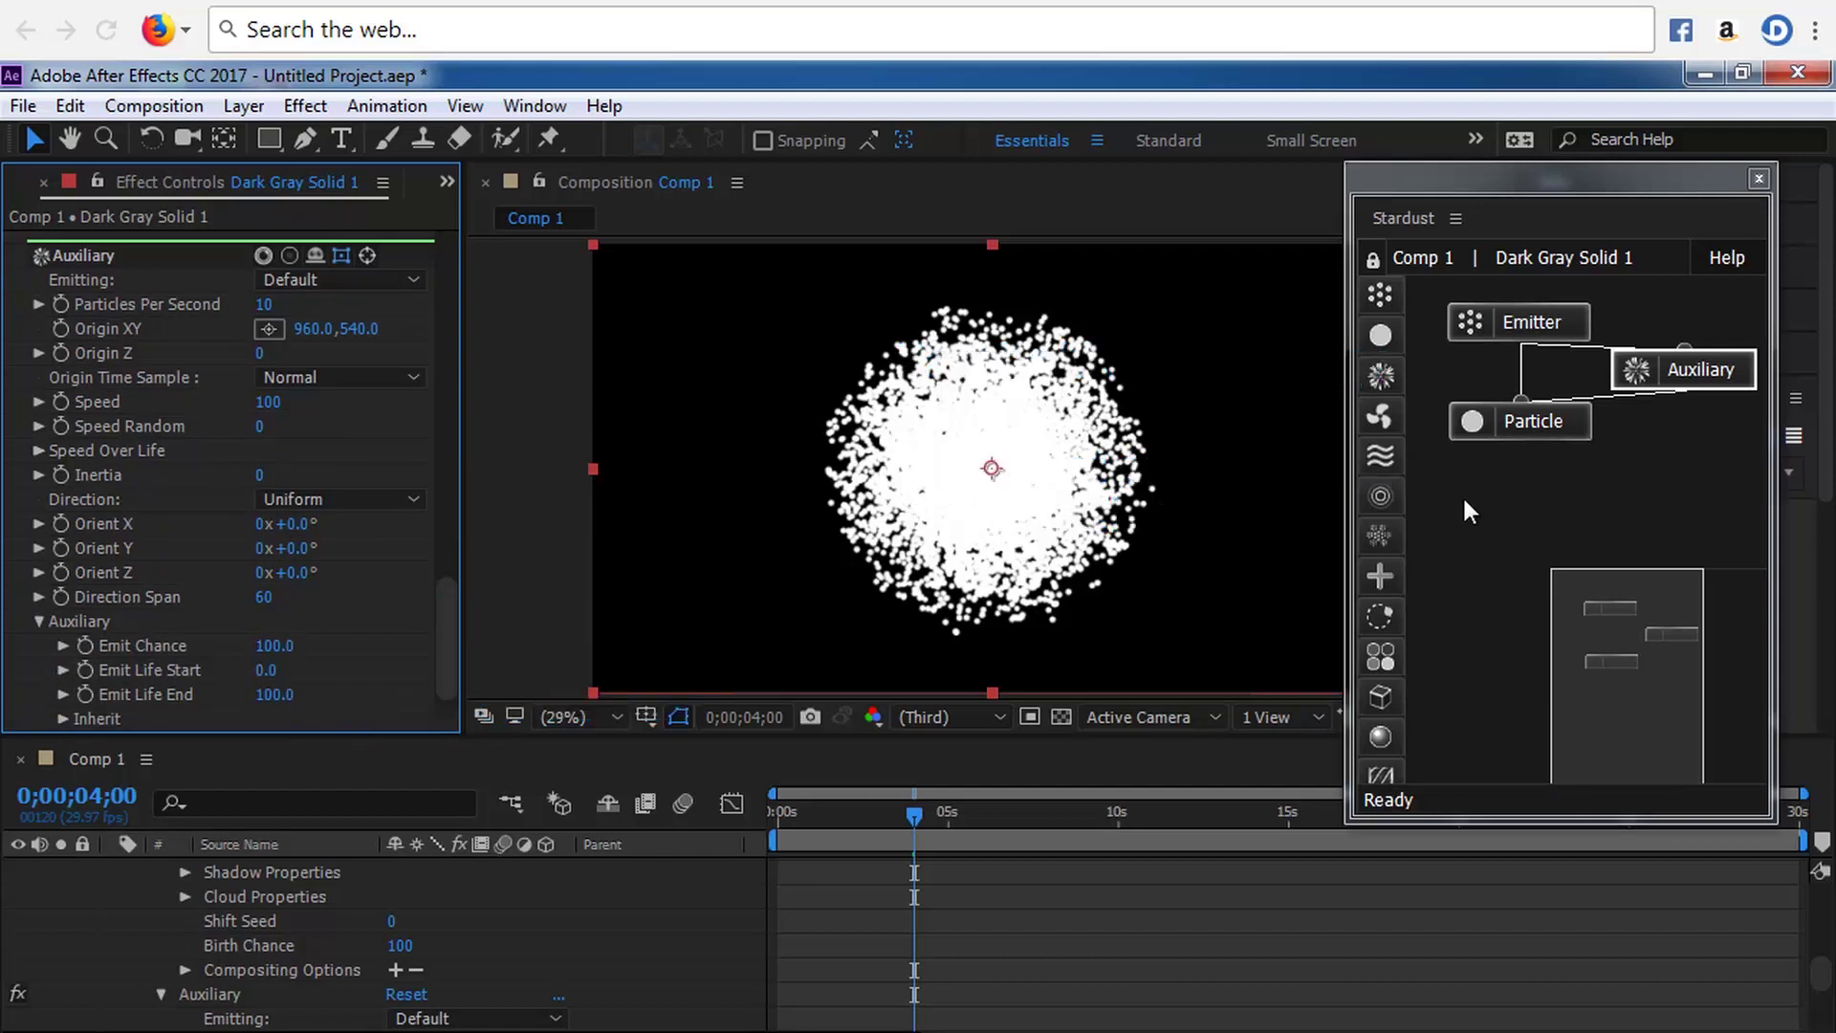
- Add an unconnected Field node below the Particle node with its field type set to Sphere
{"action": "left_click_drag", "start_coordinate": [1382, 495], "coordinate": [1547, 501]}
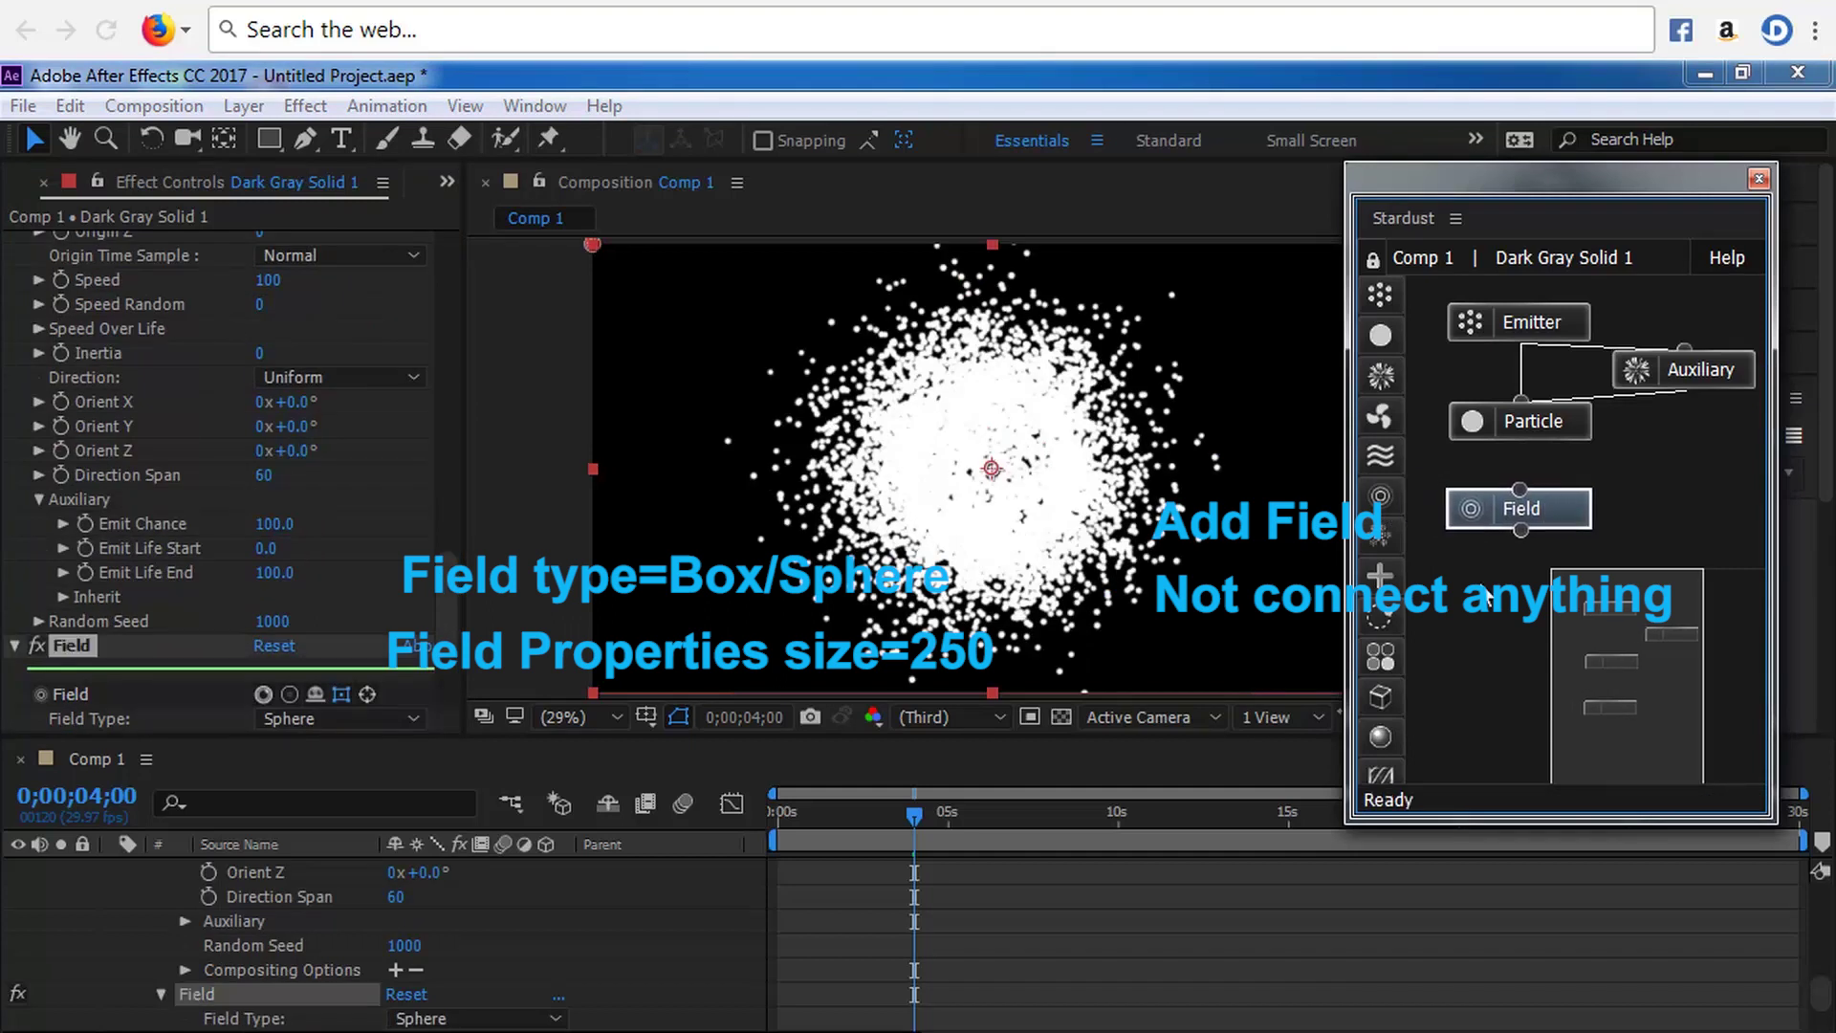
{"action": "left_click", "coordinate": [455, 631]}
{"action": "scroll", "coordinate": [455, 630], "scroll_direction": "down", "scroll_amount": 3}
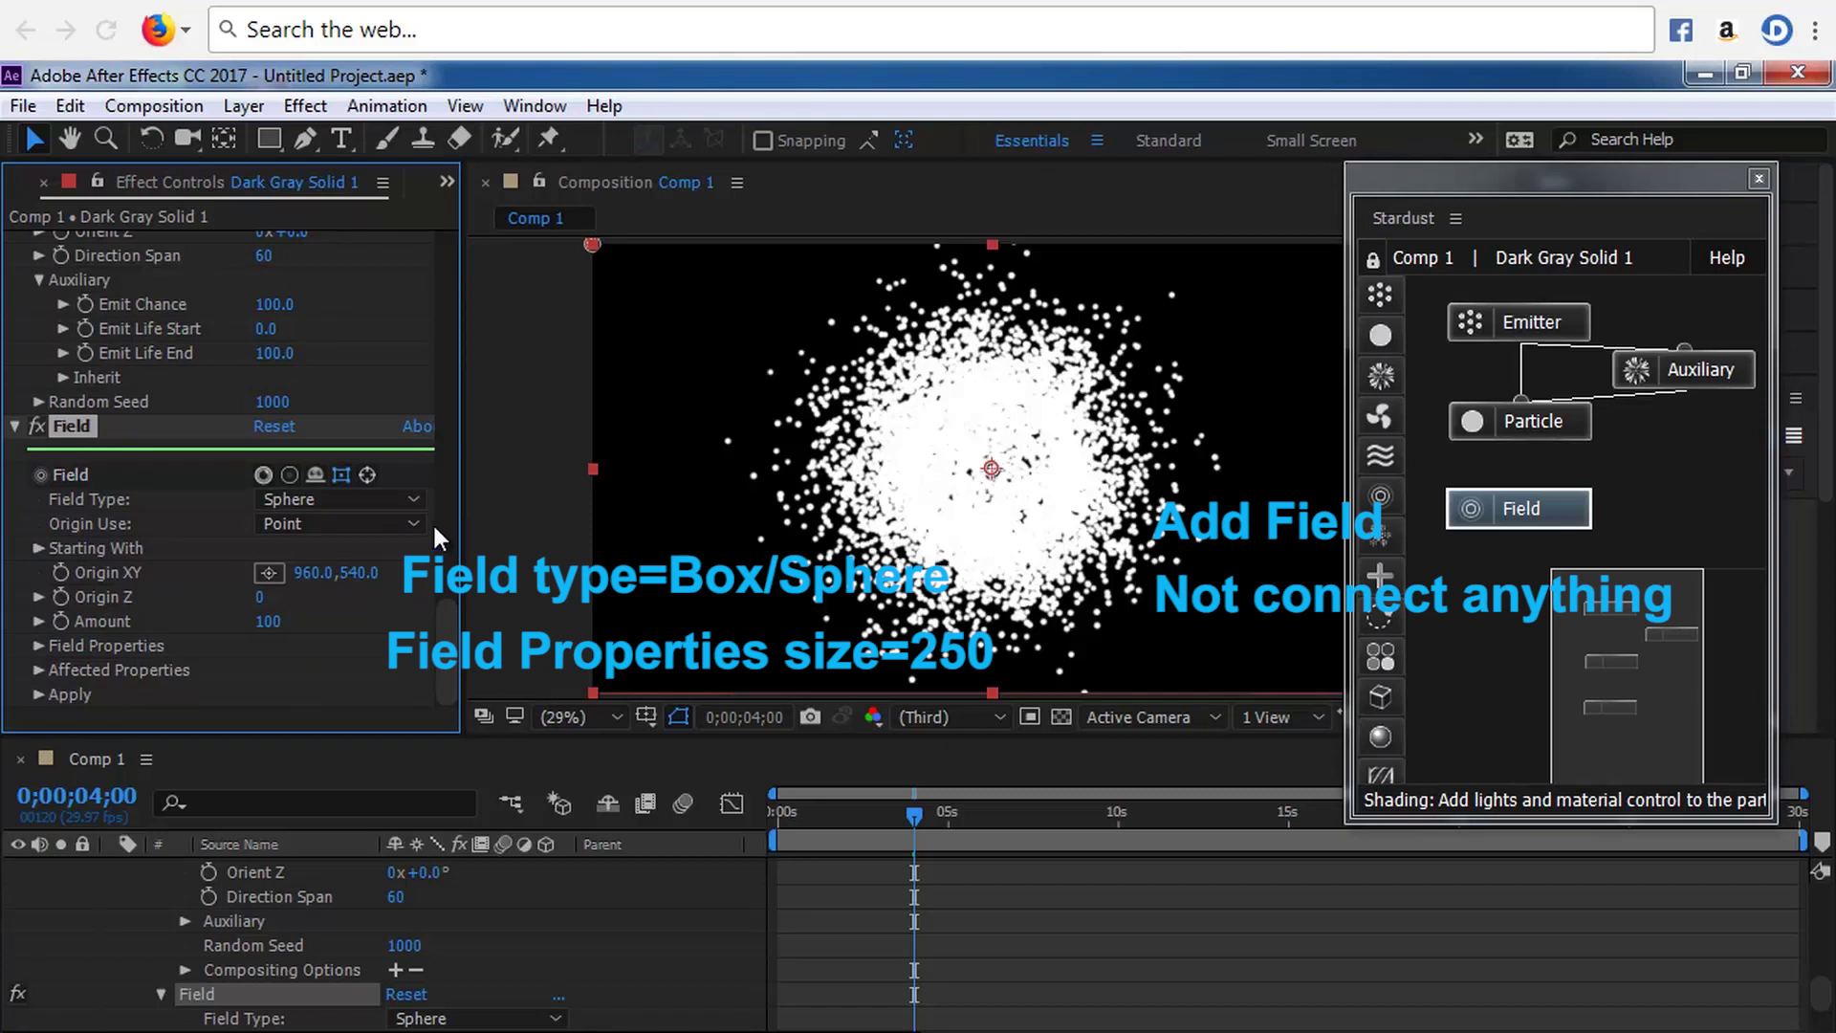
{"action": "left_click", "coordinate": [415, 498]}
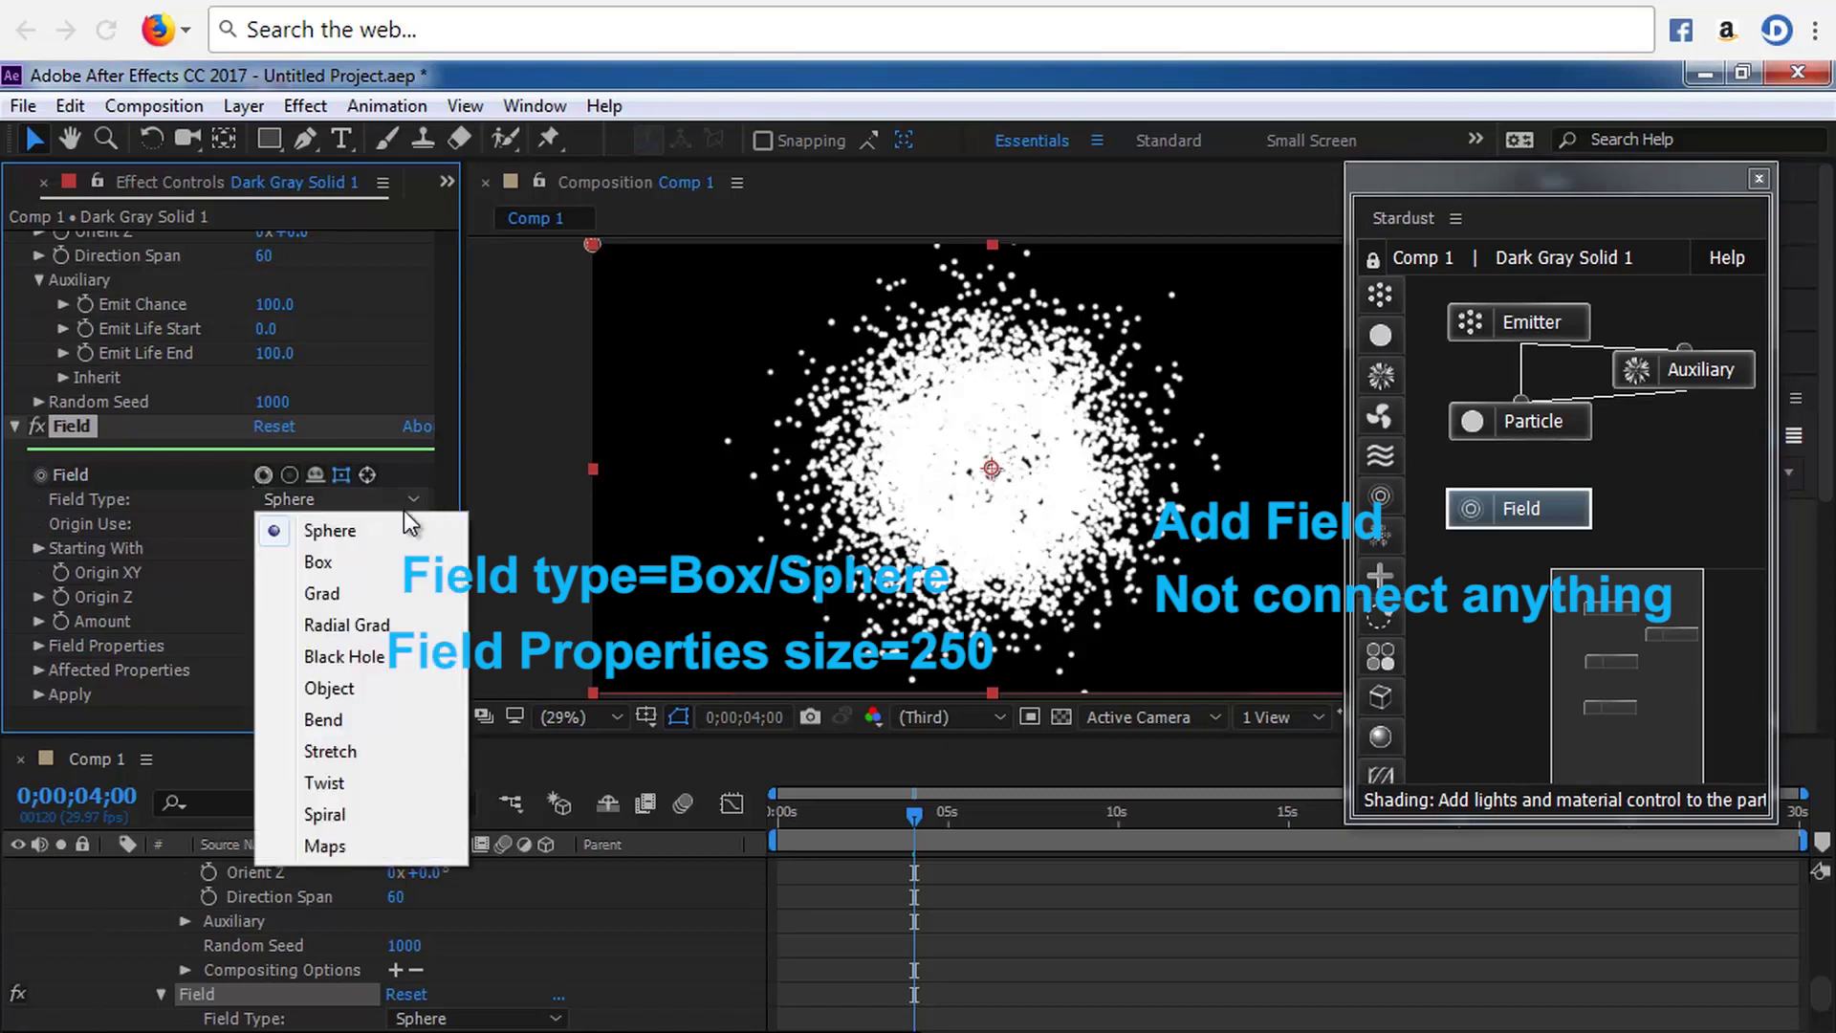
{"action": "left_click", "coordinate": [355, 533]}
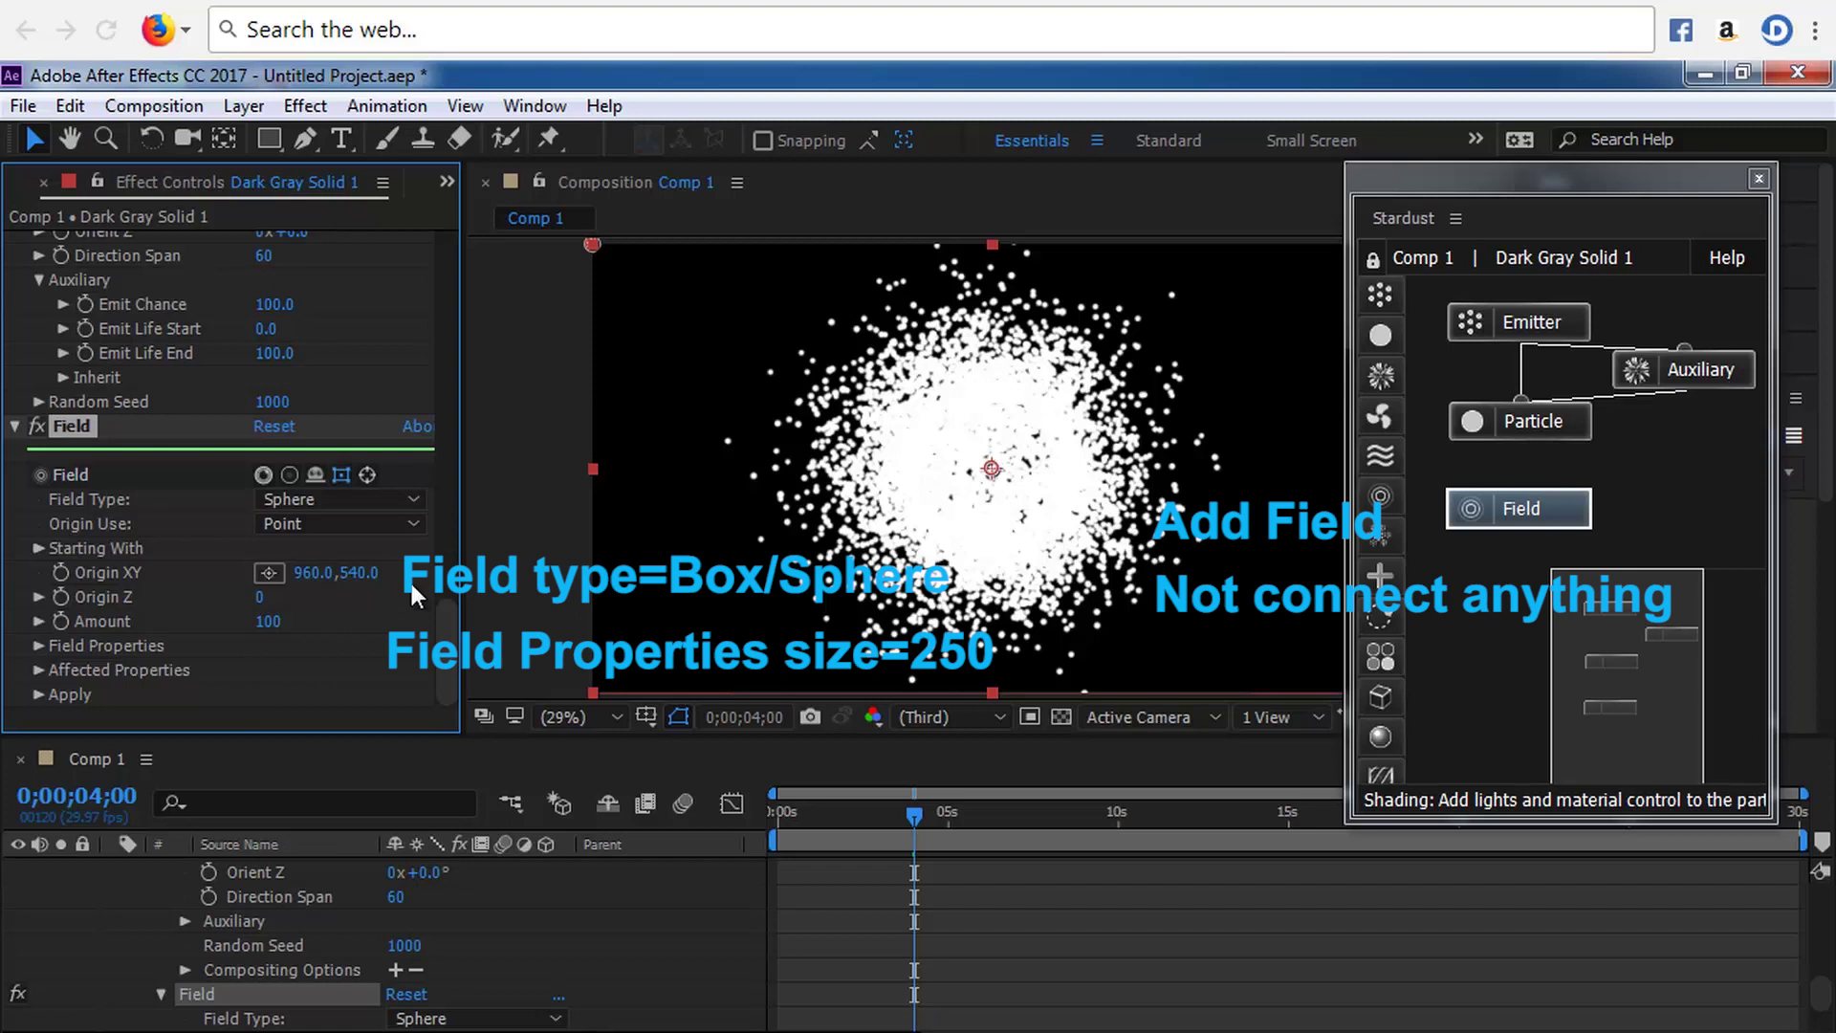
- Set the Field node's Amount to 10
{"action": "left_click", "coordinate": [37, 621]}
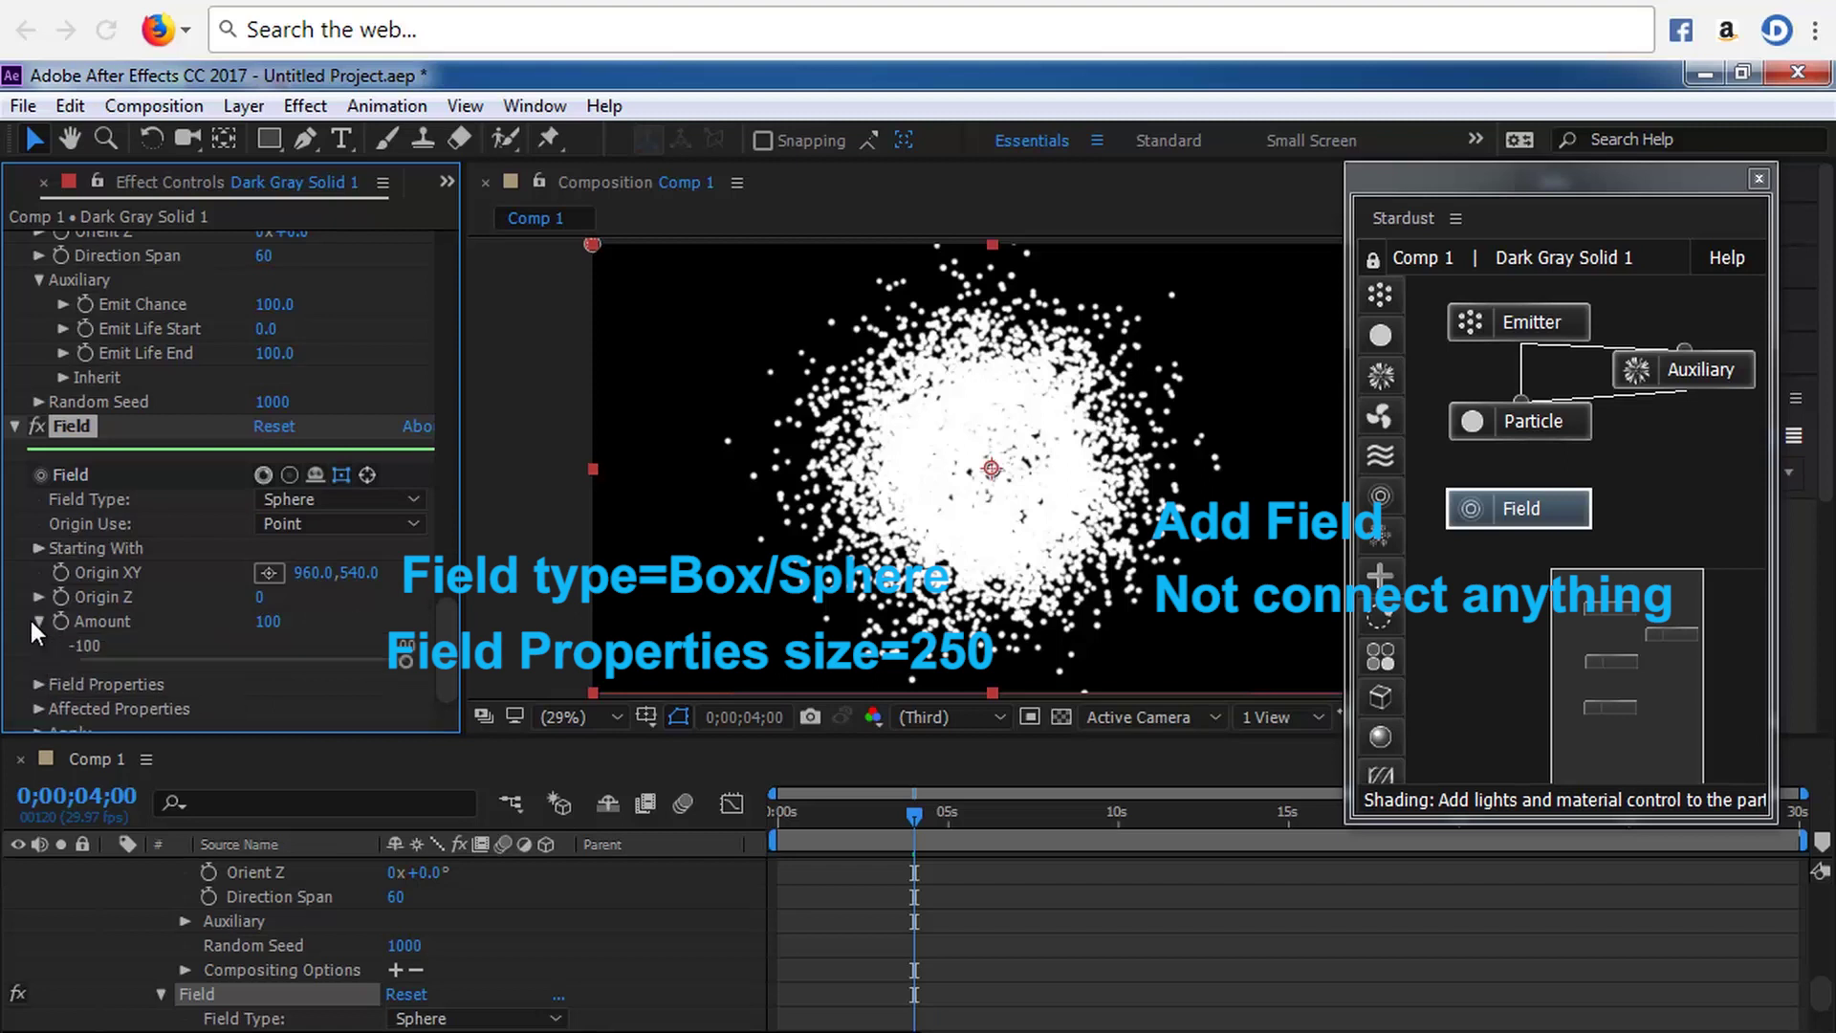
{"action": "left_click", "coordinate": [278, 622]}
{"action": "type", "text": "10"}
{"action": "left_click", "coordinate": [339, 617]}
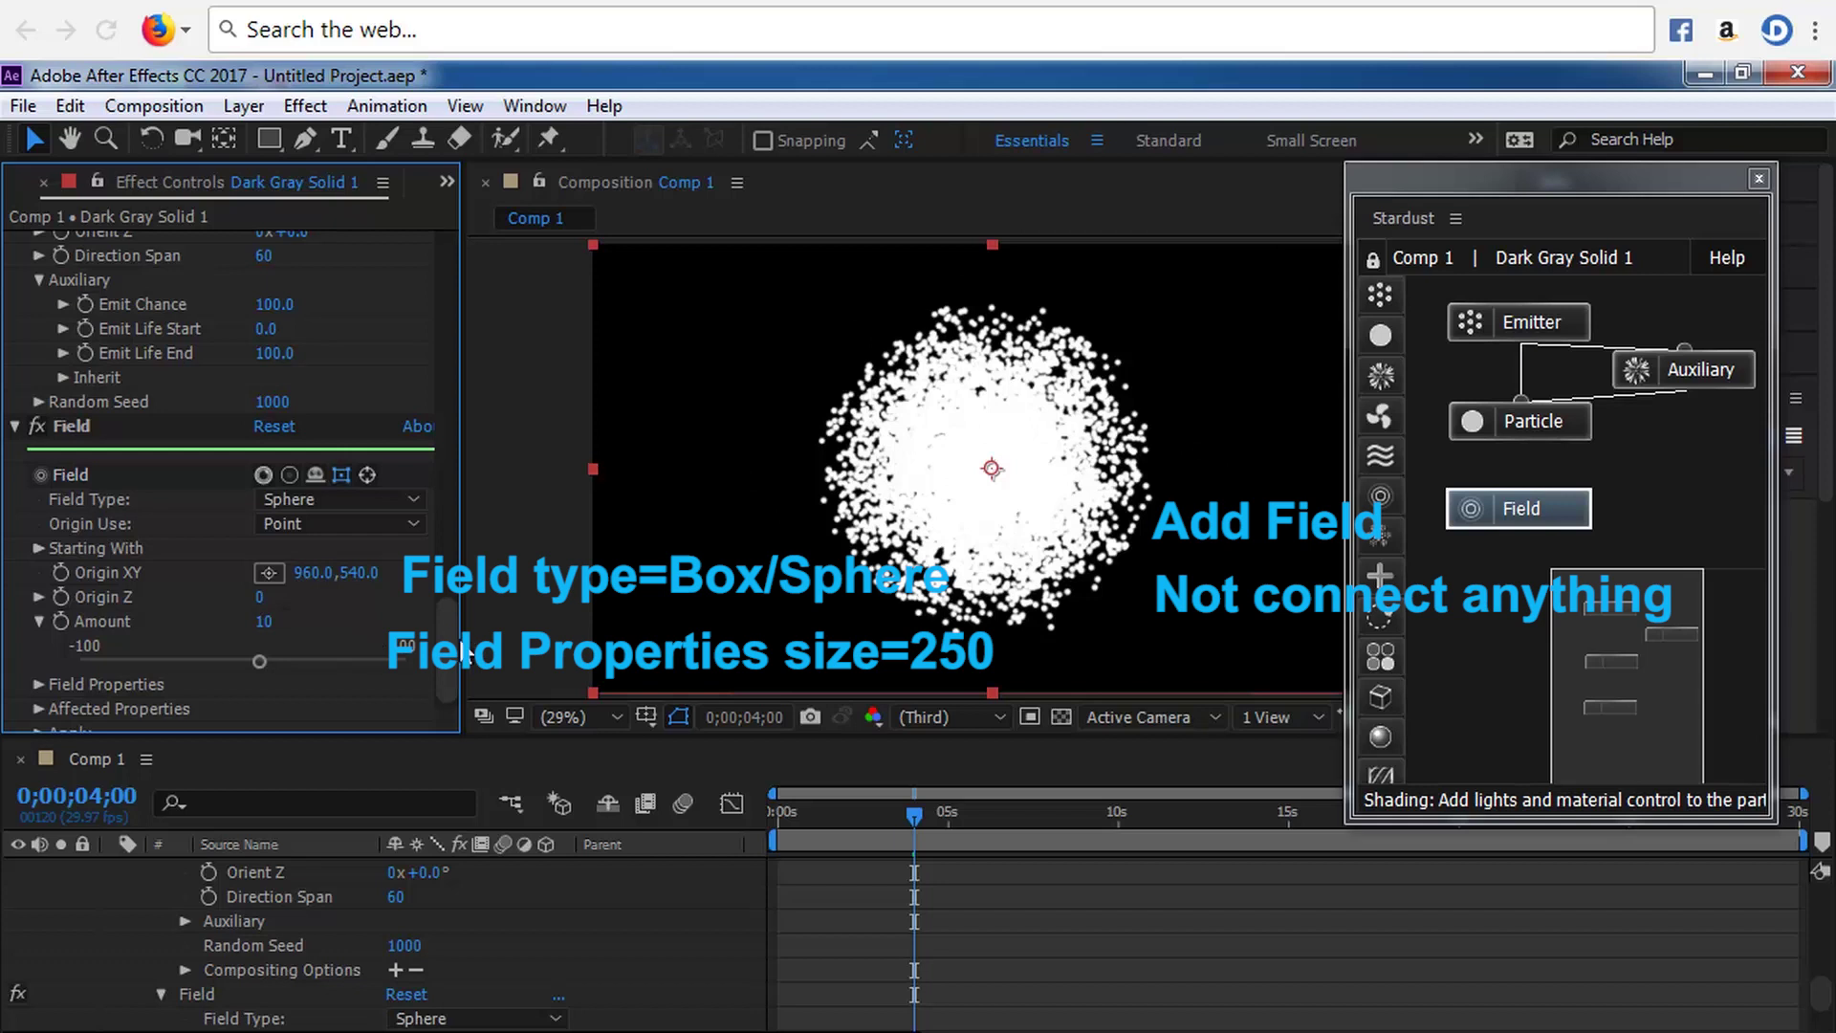
{"action": "scroll", "coordinate": [449, 675], "scroll_direction": "down", "scroll_amount": 1}
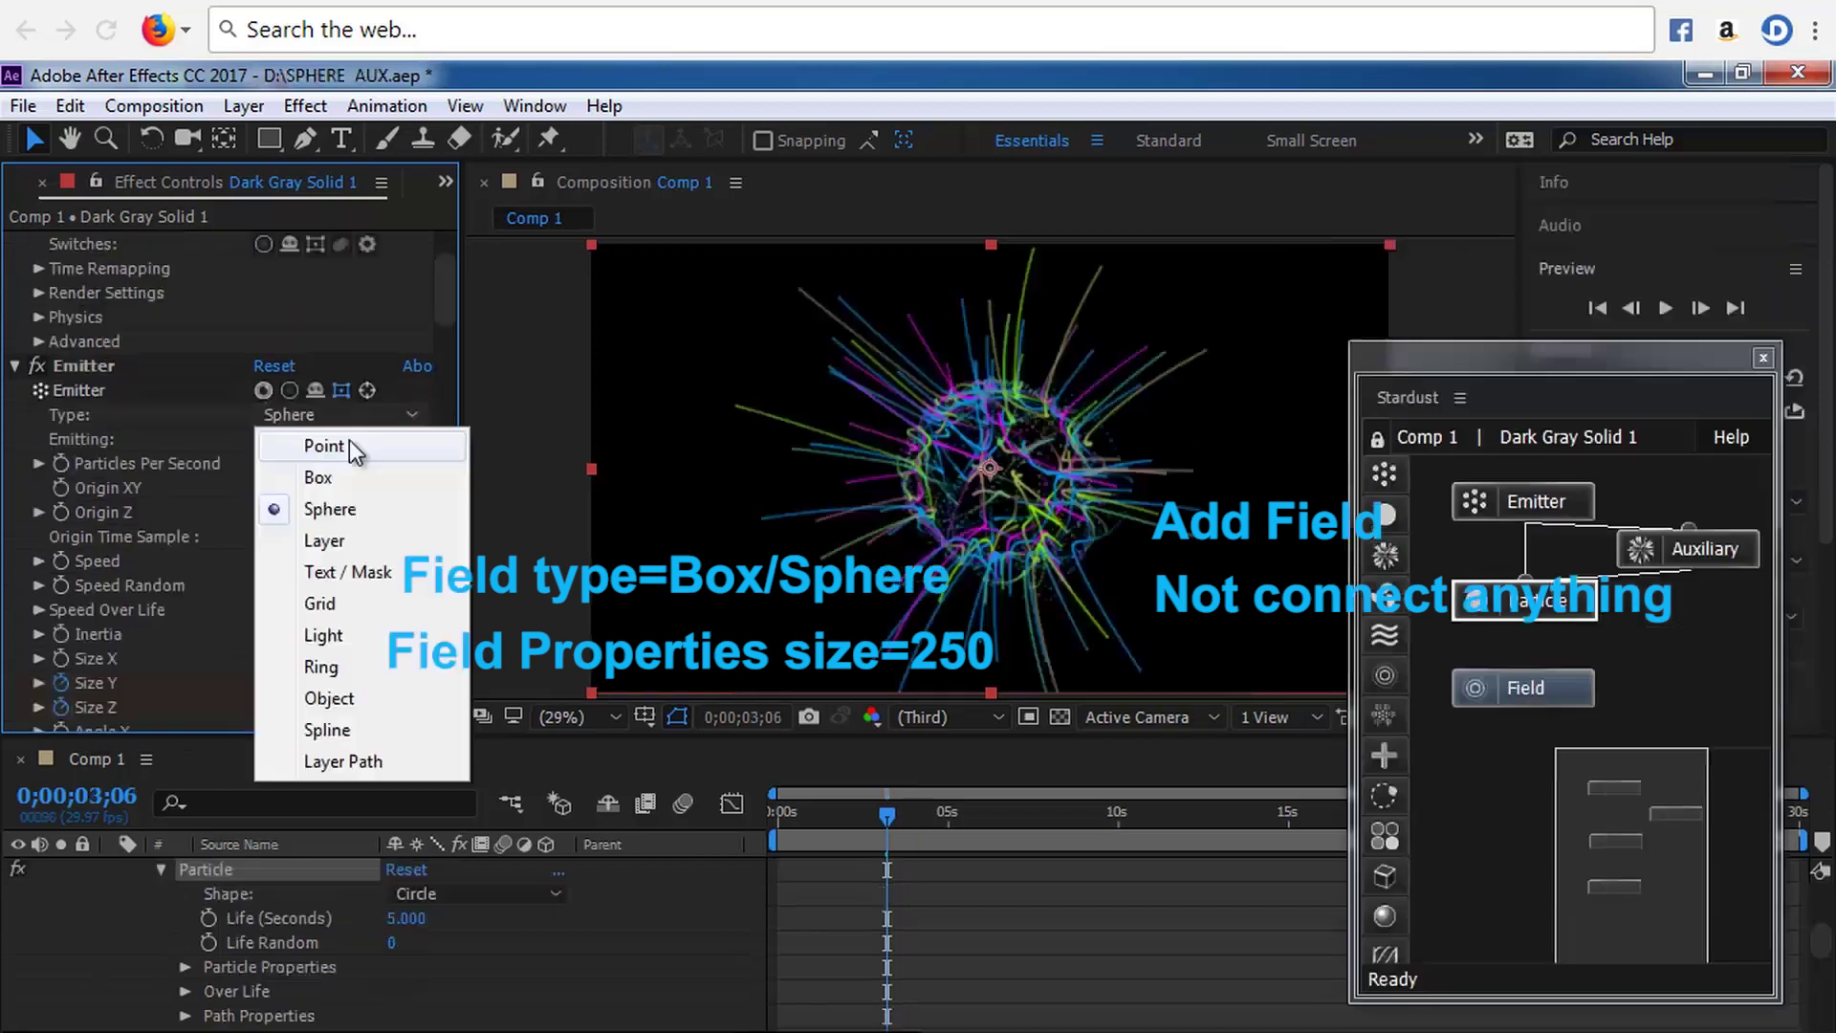
- Try the Point type on the Emitter node and return it to Sphere
{"action": "left_click", "coordinate": [348, 442]}
{"action": "left_click", "coordinate": [415, 421]}
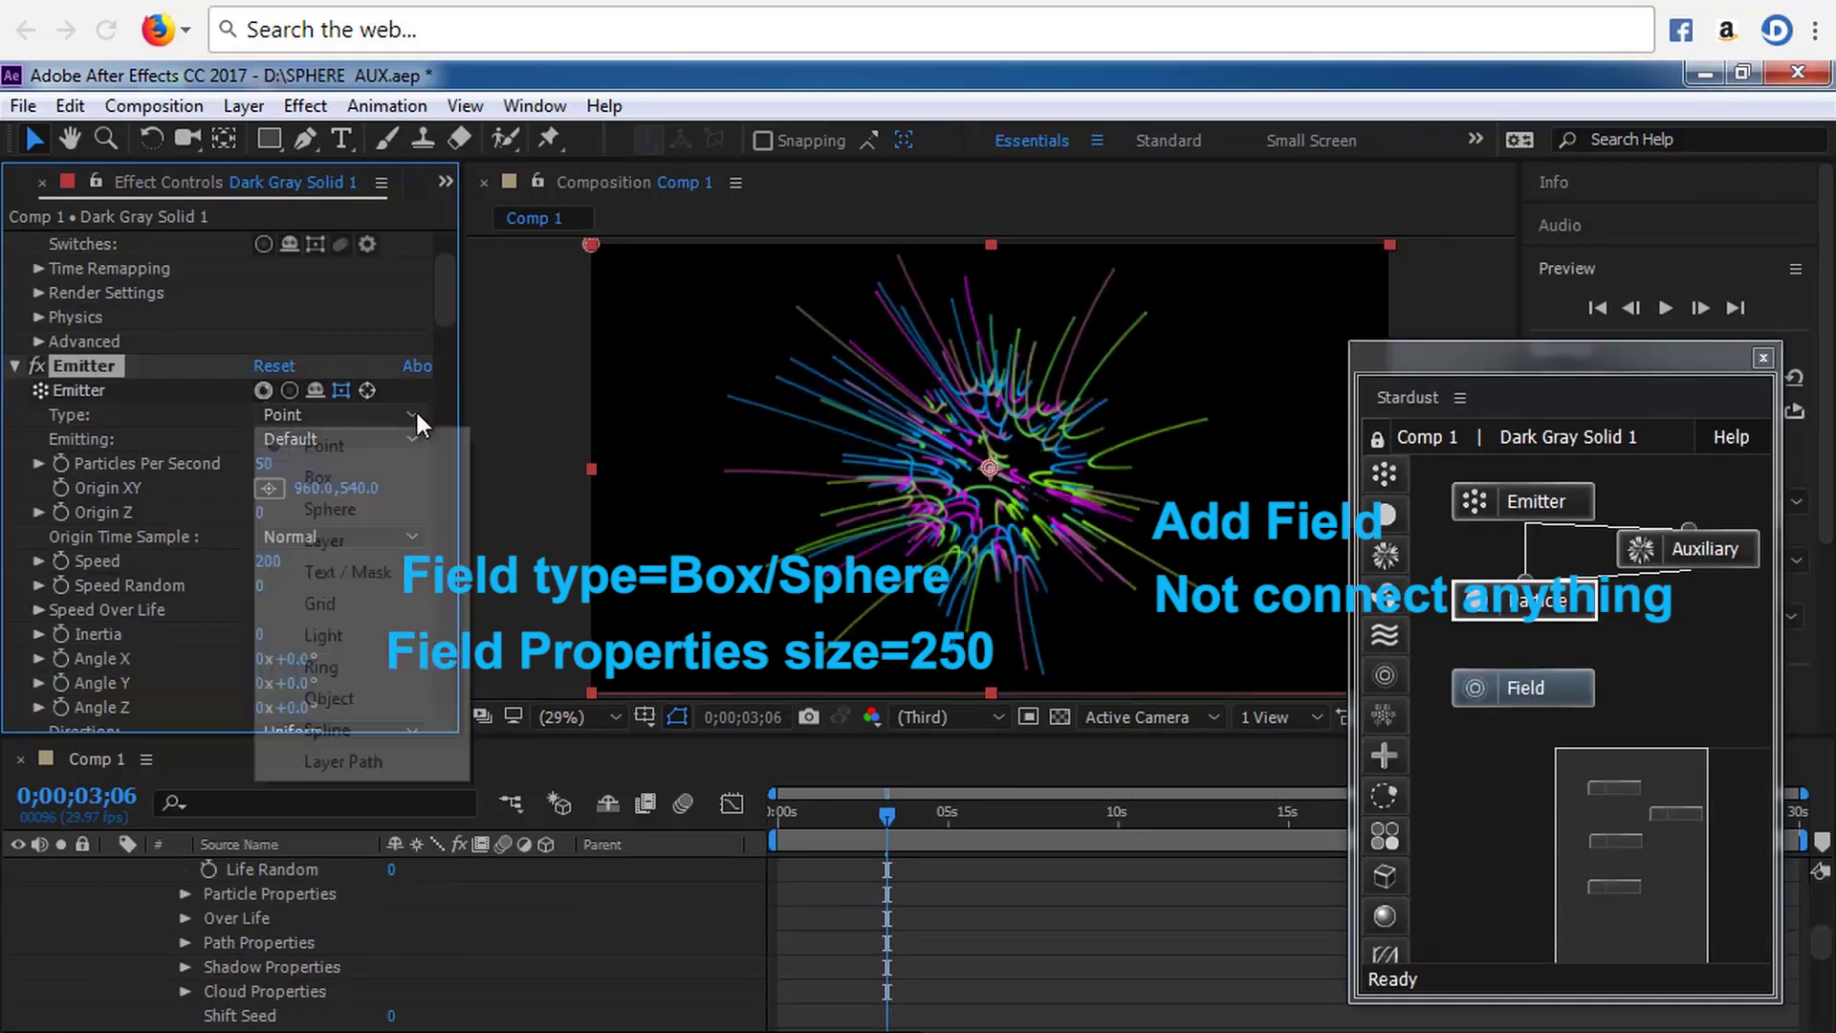
{"action": "left_click", "coordinate": [394, 512]}
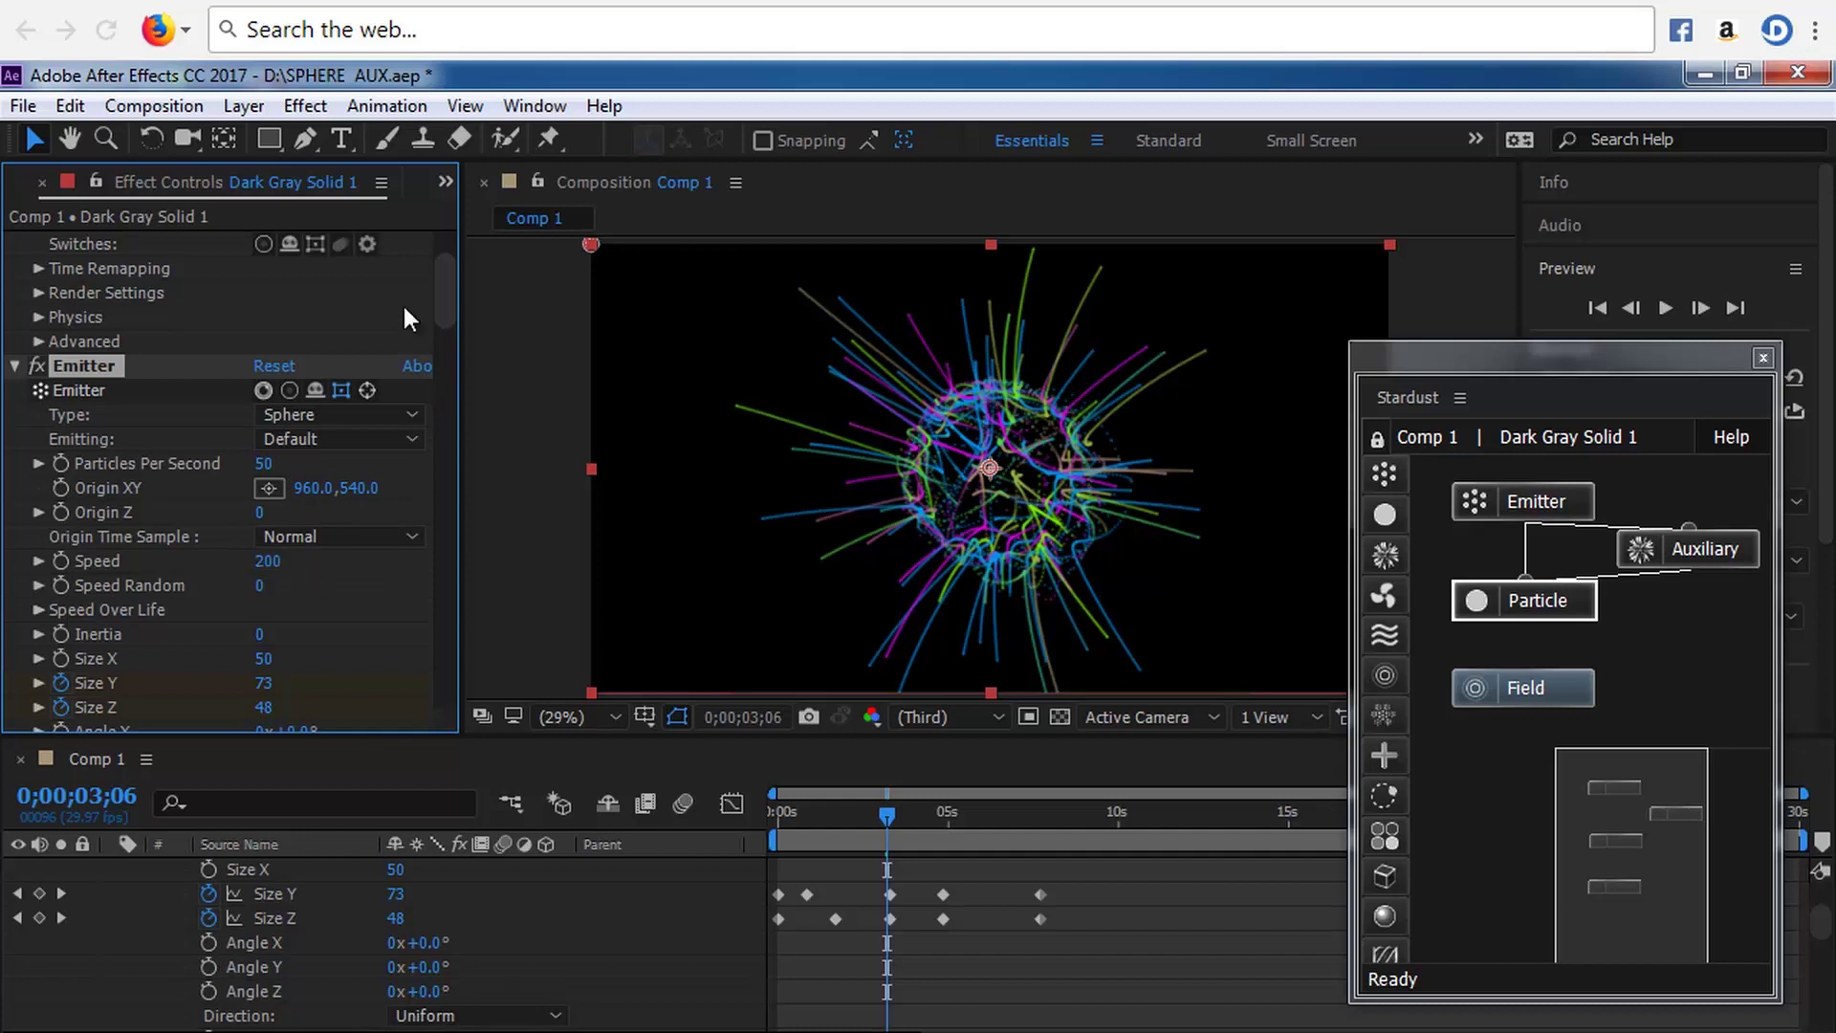
- Set the Particle node's Size to 5 pixels
{"action": "left_click", "coordinate": [1555, 598]}
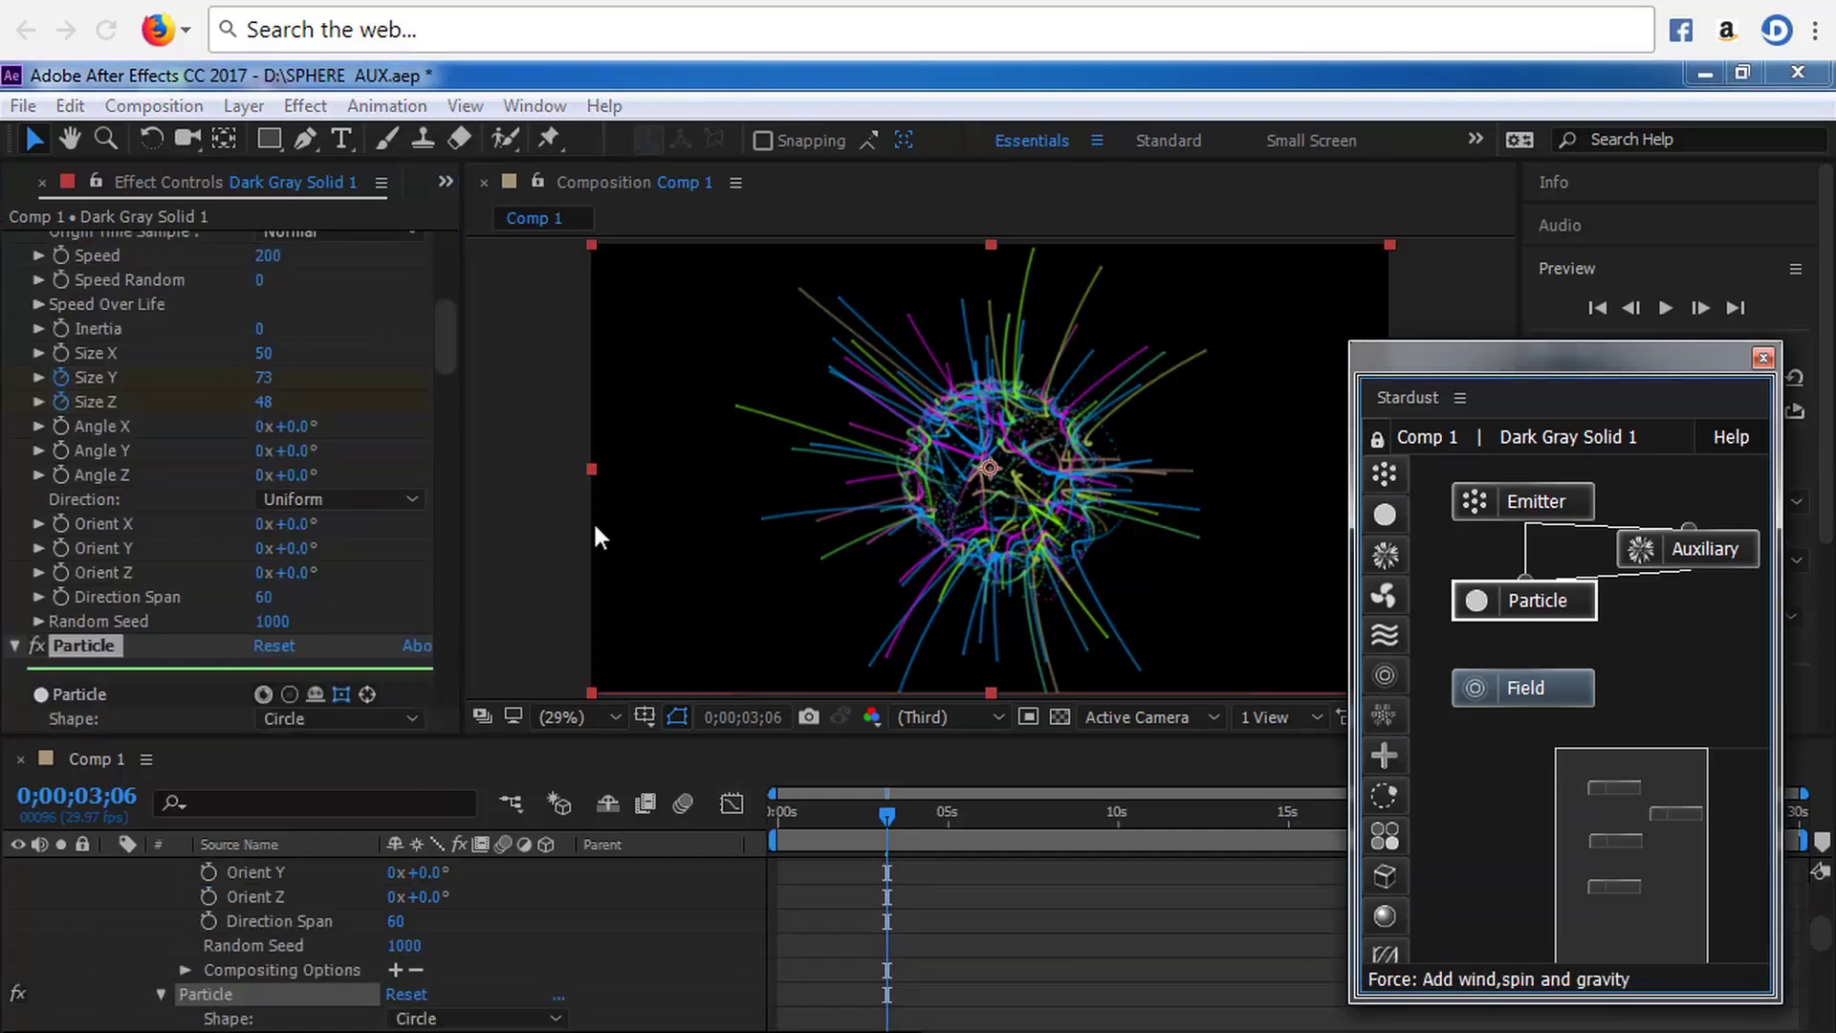
{"action": "left_click_drag", "start_coordinate": [438, 352], "coordinate": [444, 401]}
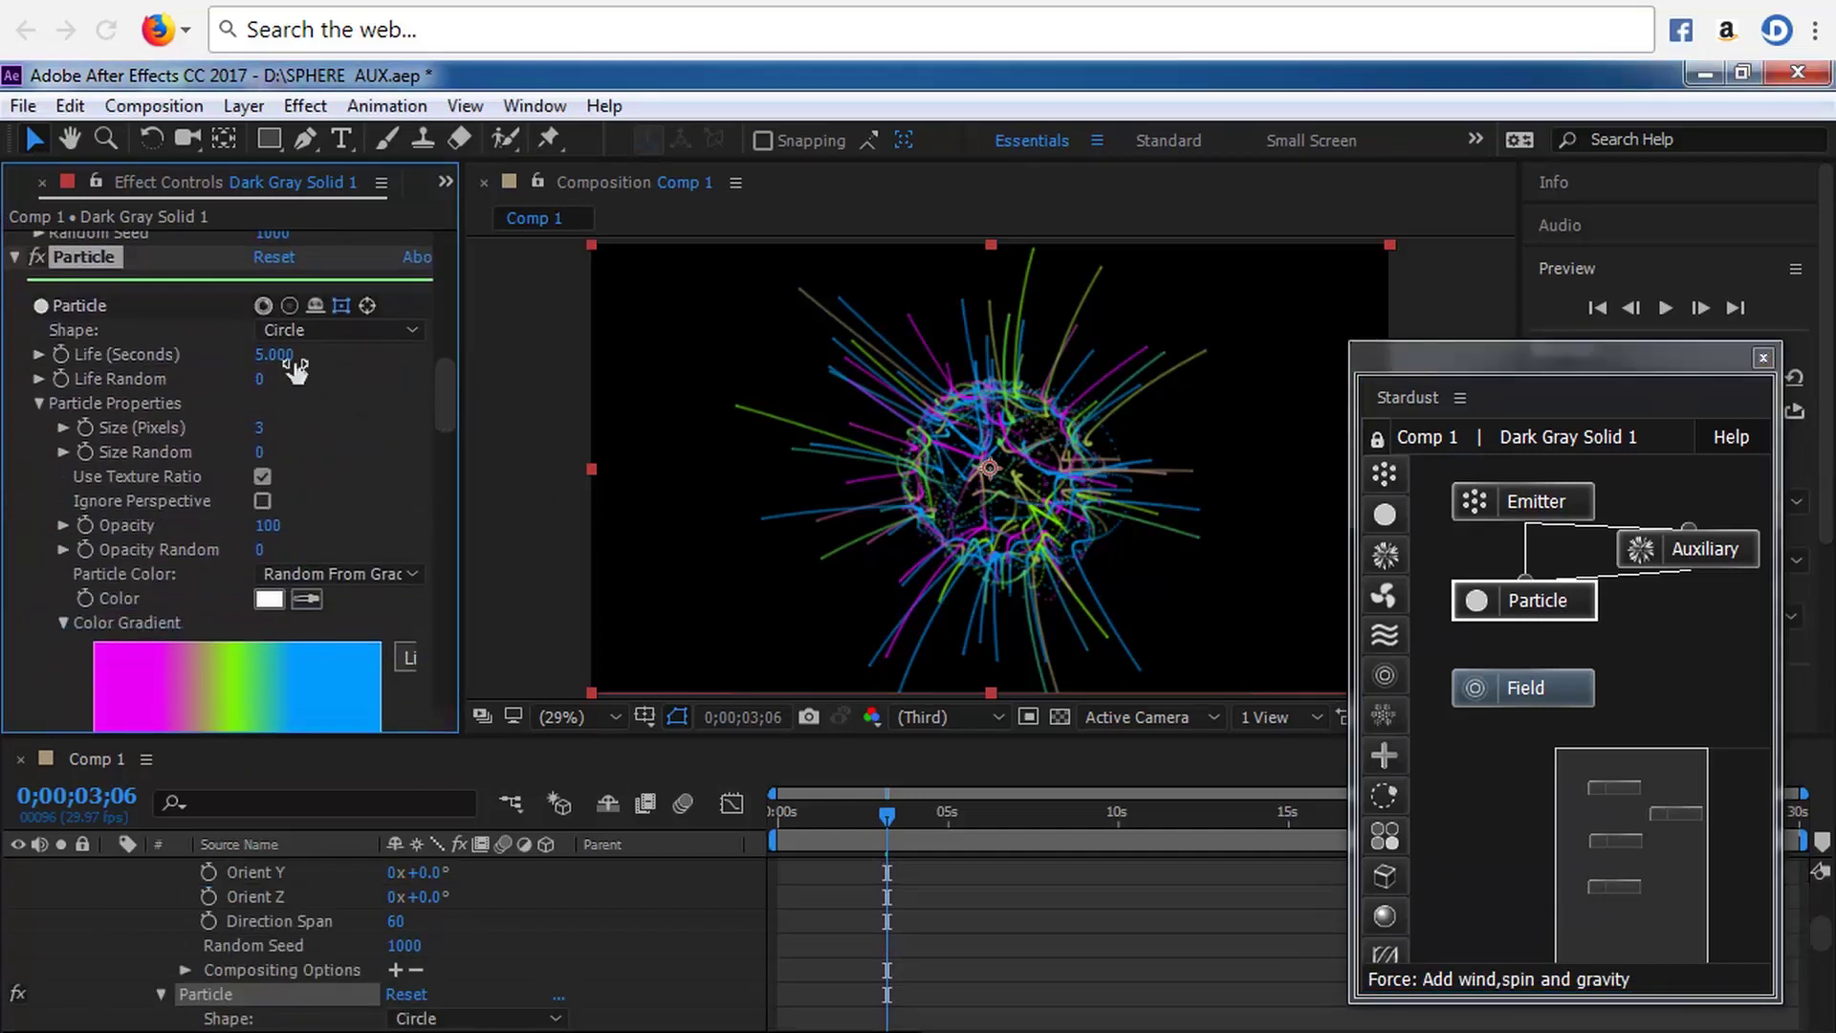
{"action": "left_click", "coordinate": [259, 427]}
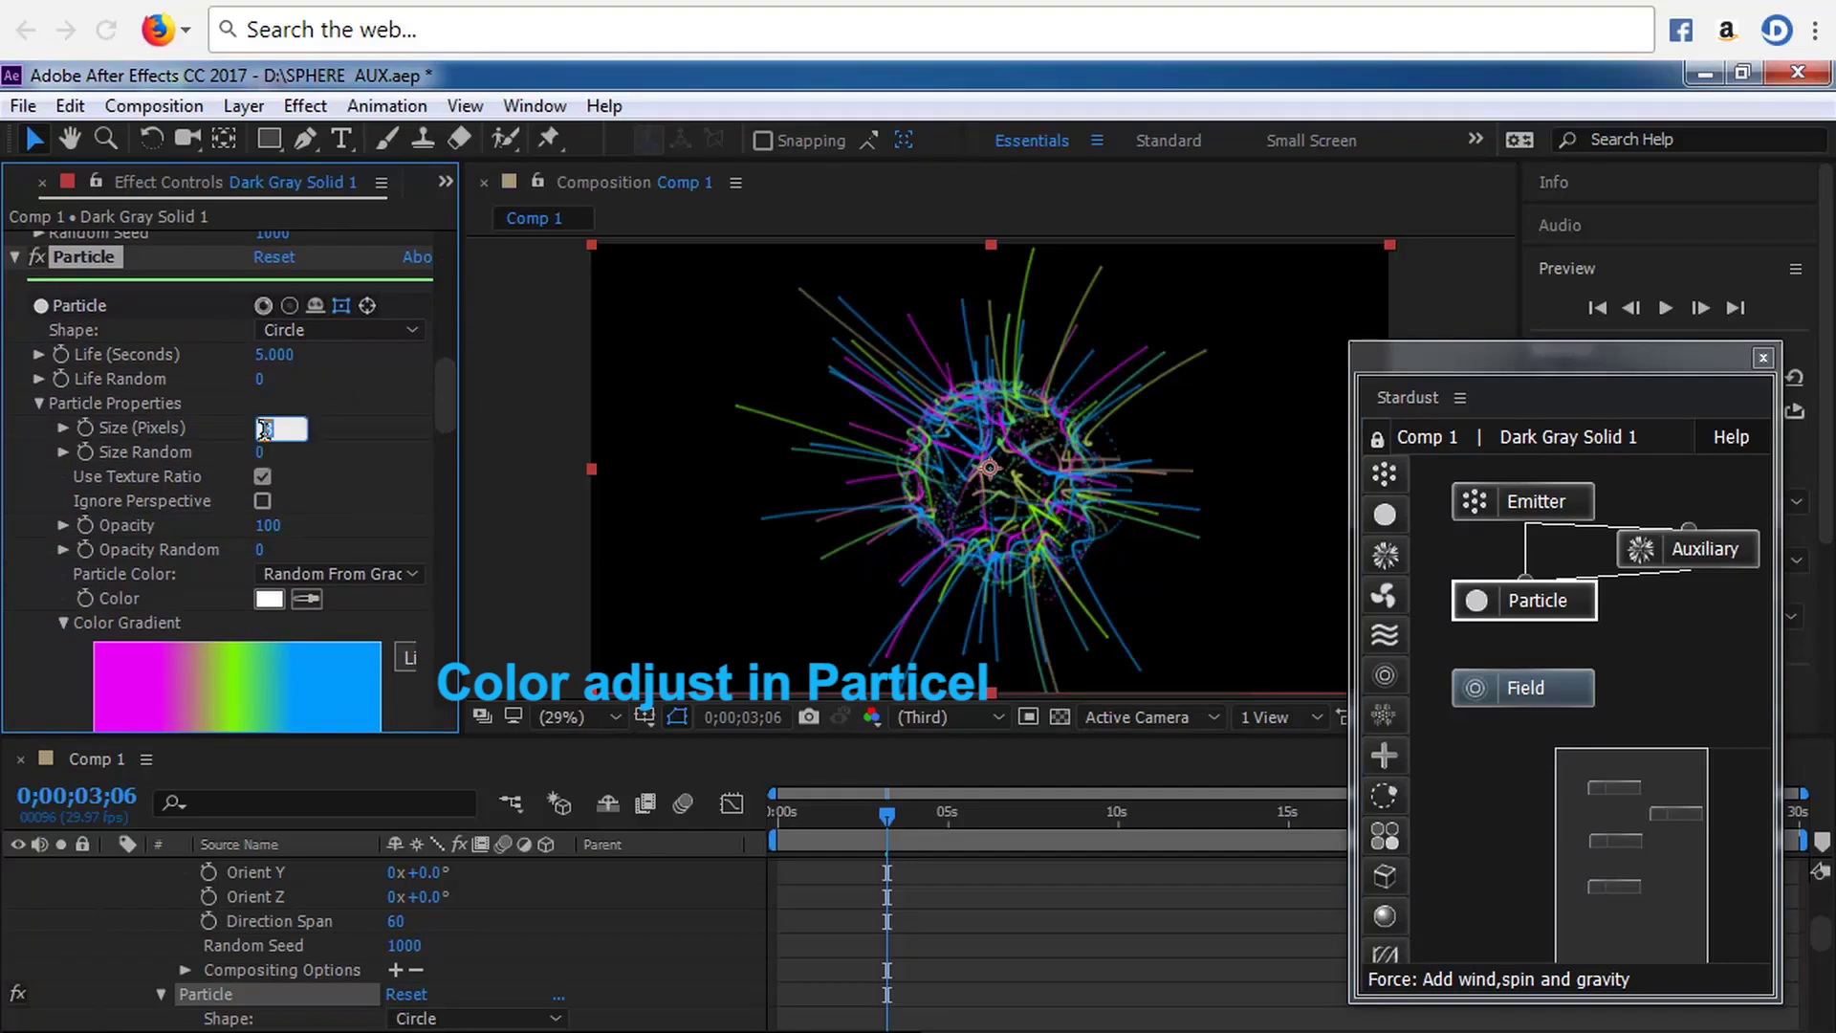
{"action": "type", "text": "5"}
{"action": "key", "text": "Return"}
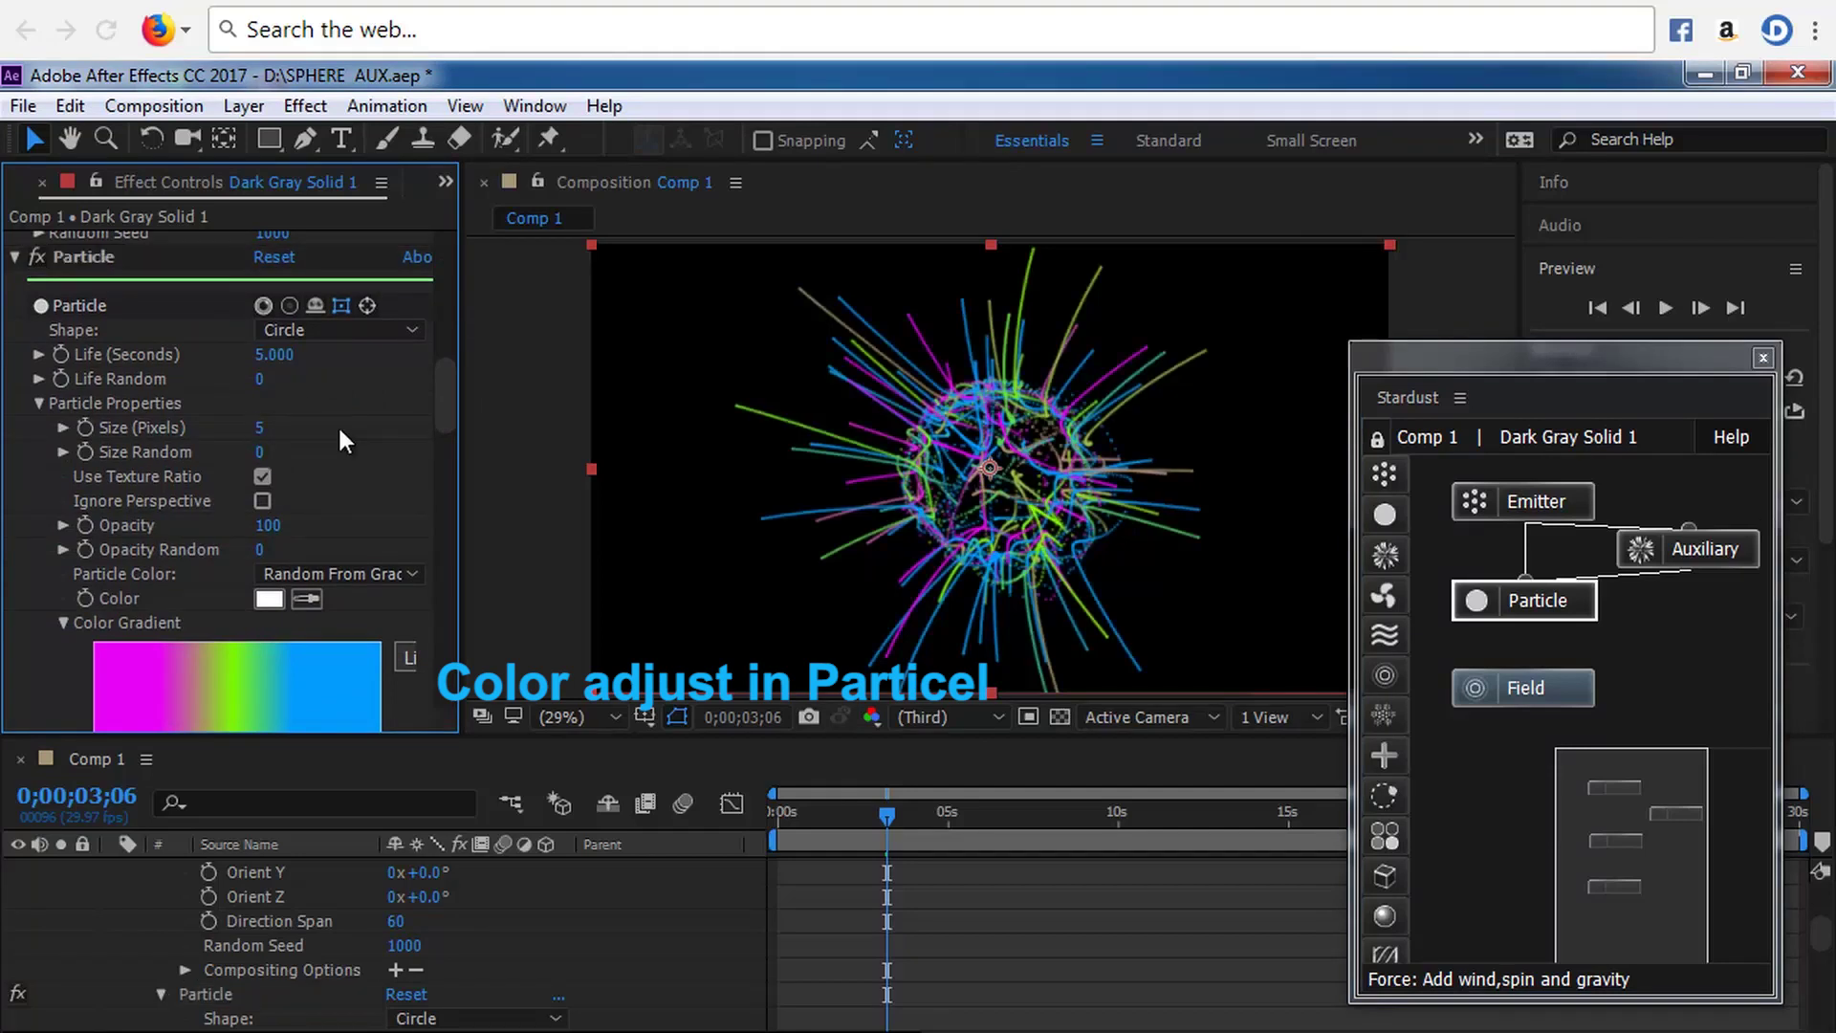
- Examine the Particle node's Color Gradient and the available Particle Color options
{"action": "left_click_drag", "start_coordinate": [444, 394], "coordinate": [446, 429]}
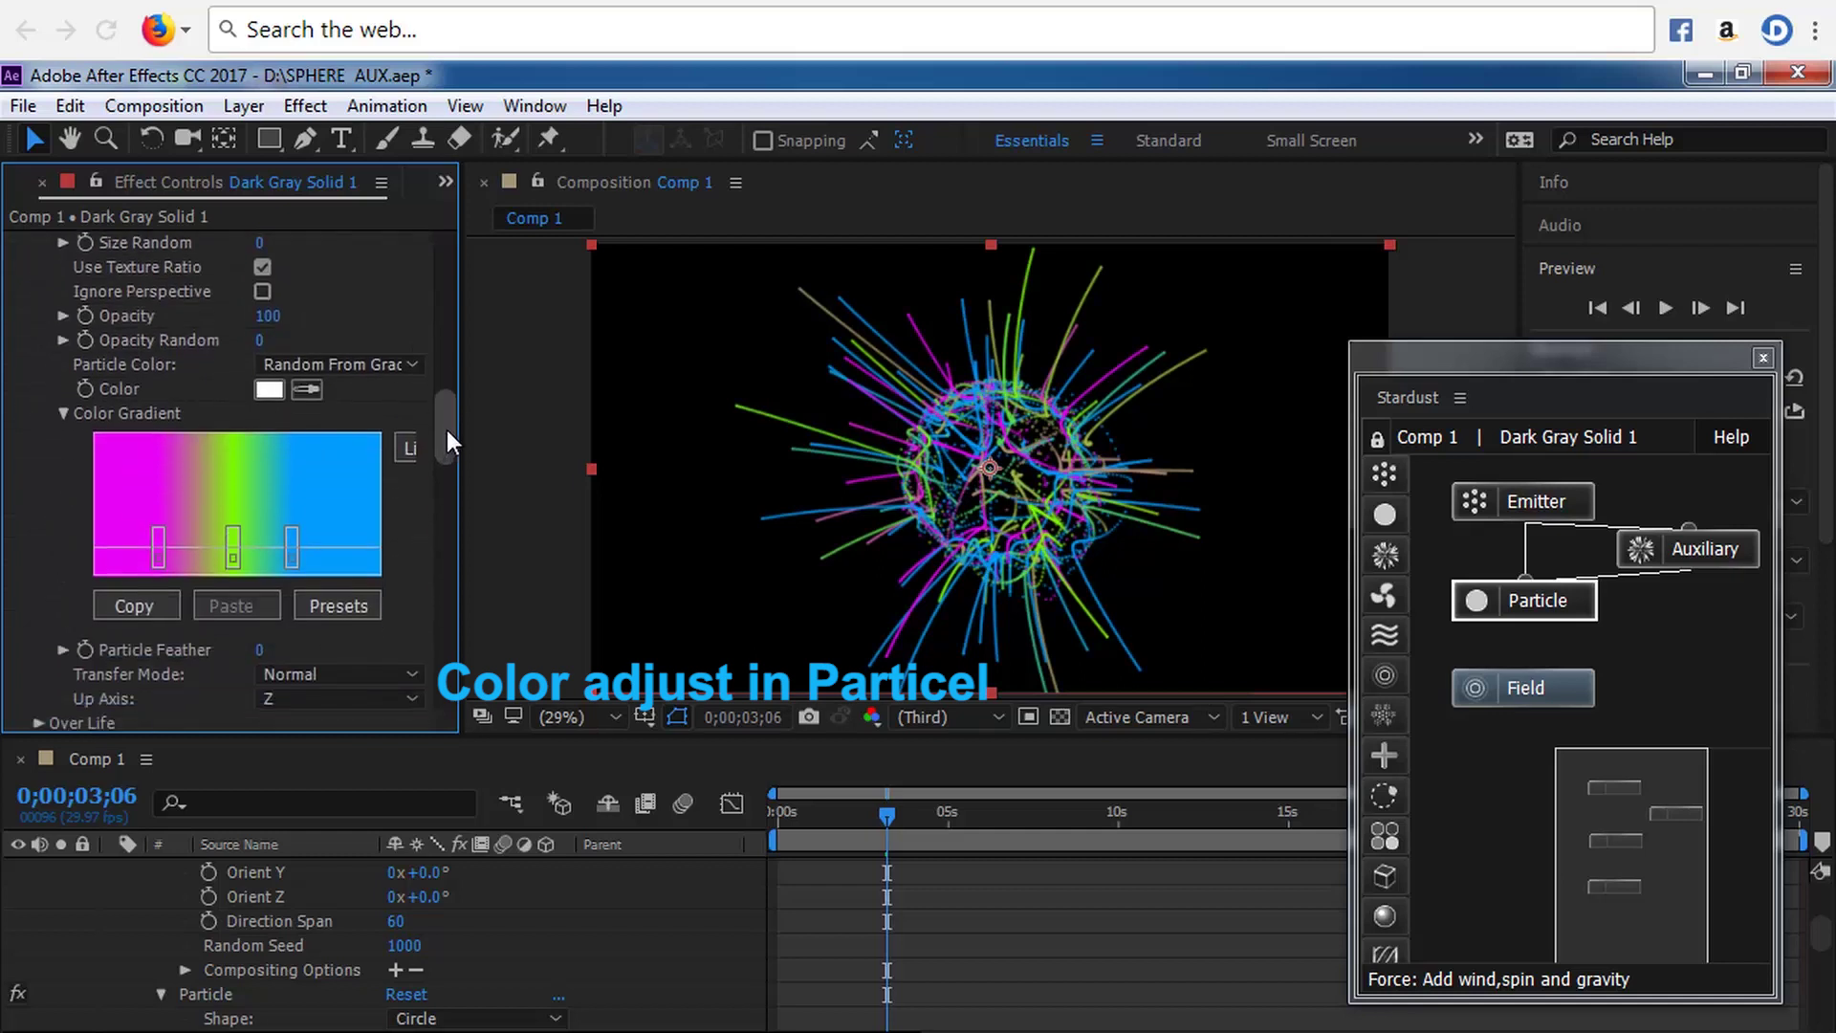
{"action": "left_click", "coordinate": [65, 409]}
{"action": "left_click", "coordinate": [65, 411]}
{"action": "left_click", "coordinate": [414, 374]}
{"action": "left_click", "coordinate": [515, 461]}
- Try the Y option as the Particle node's Up Axis and return it to Z
{"action": "left_click_drag", "start_coordinate": [438, 421], "coordinate": [444, 468]}
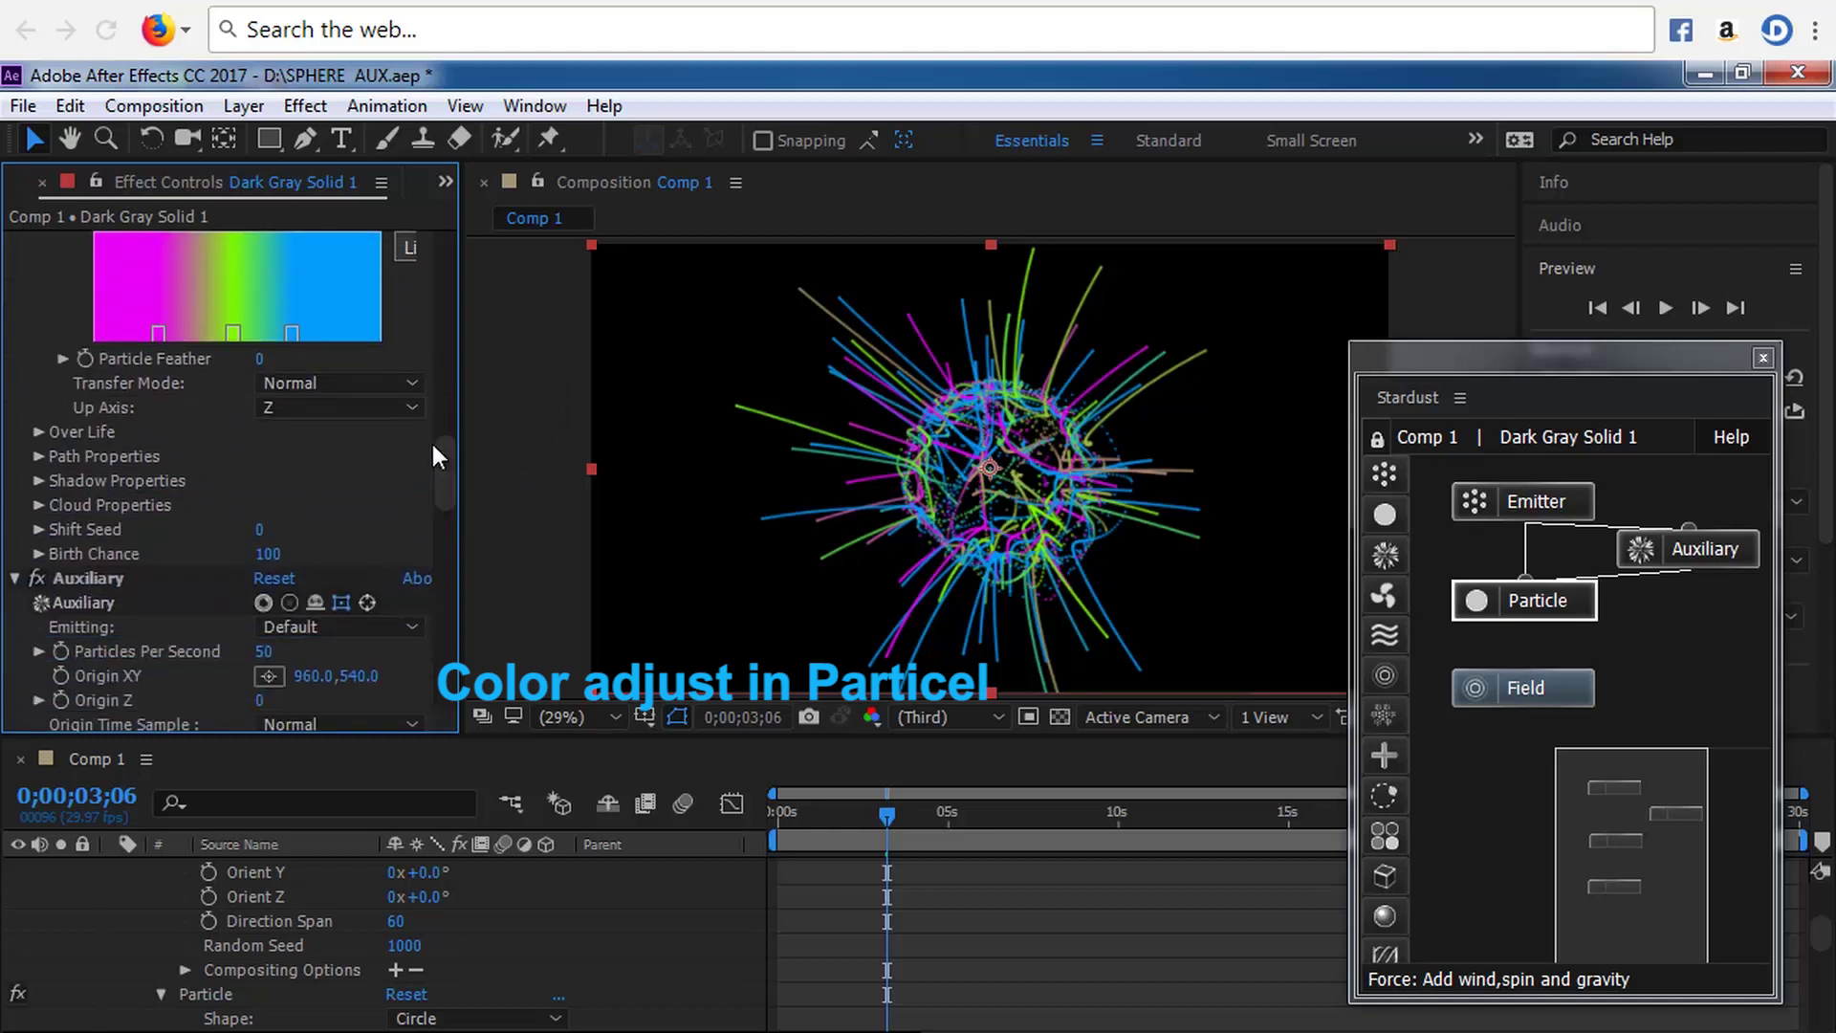
{"action": "left_click", "coordinate": [417, 406]}
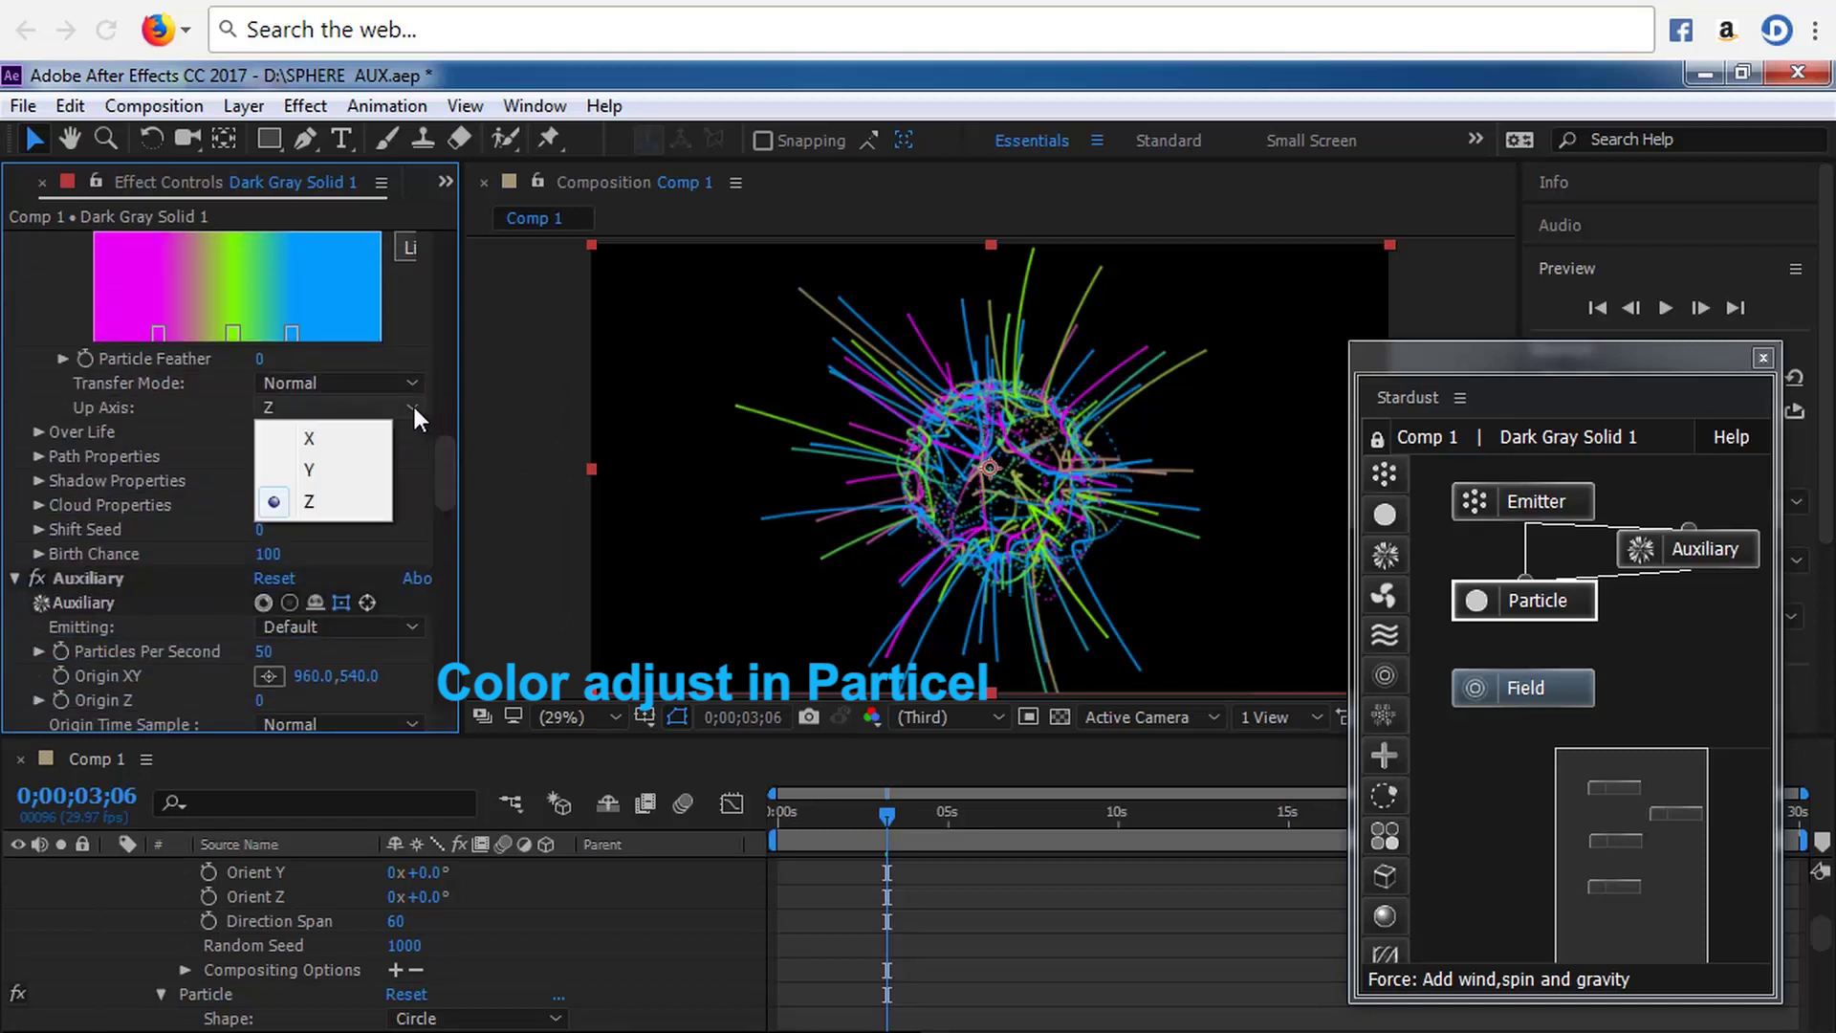
{"action": "left_click", "coordinate": [342, 463]}
{"action": "left_click", "coordinate": [409, 406]}
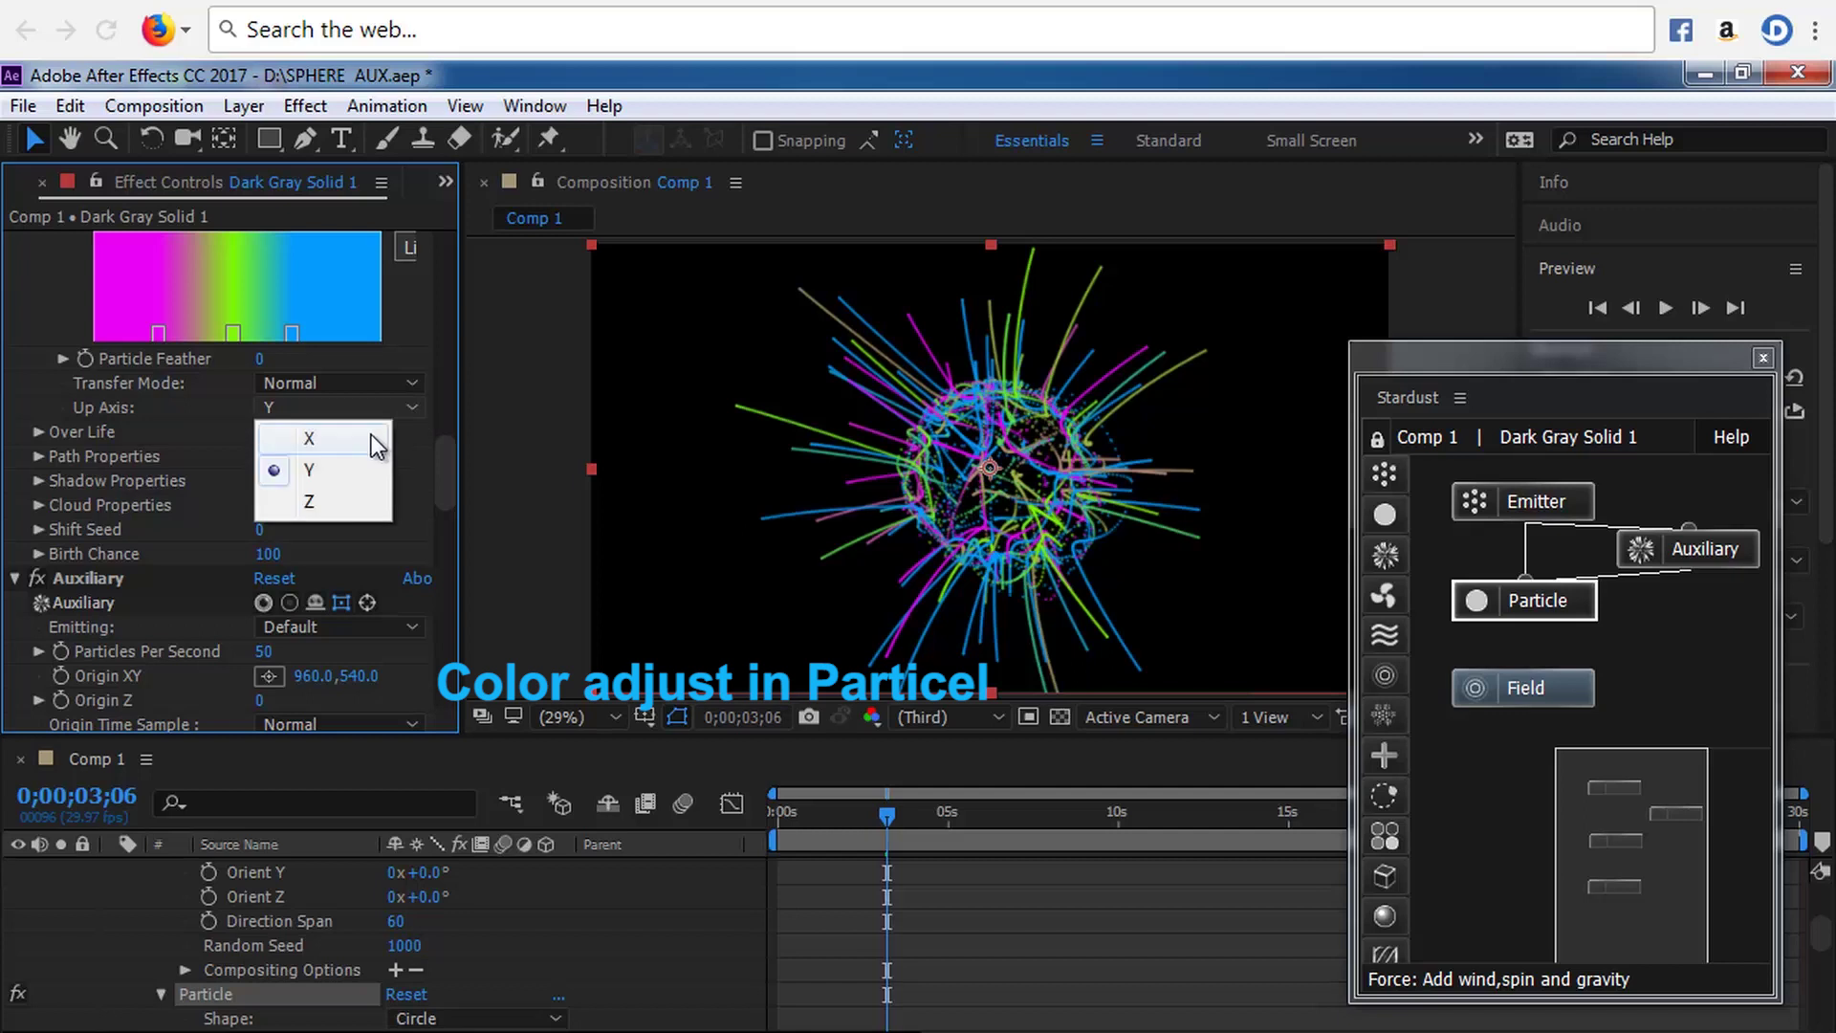
{"action": "left_click", "coordinate": [398, 406]}
{"action": "left_click", "coordinate": [398, 406]}
{"action": "left_click", "coordinate": [342, 497]}
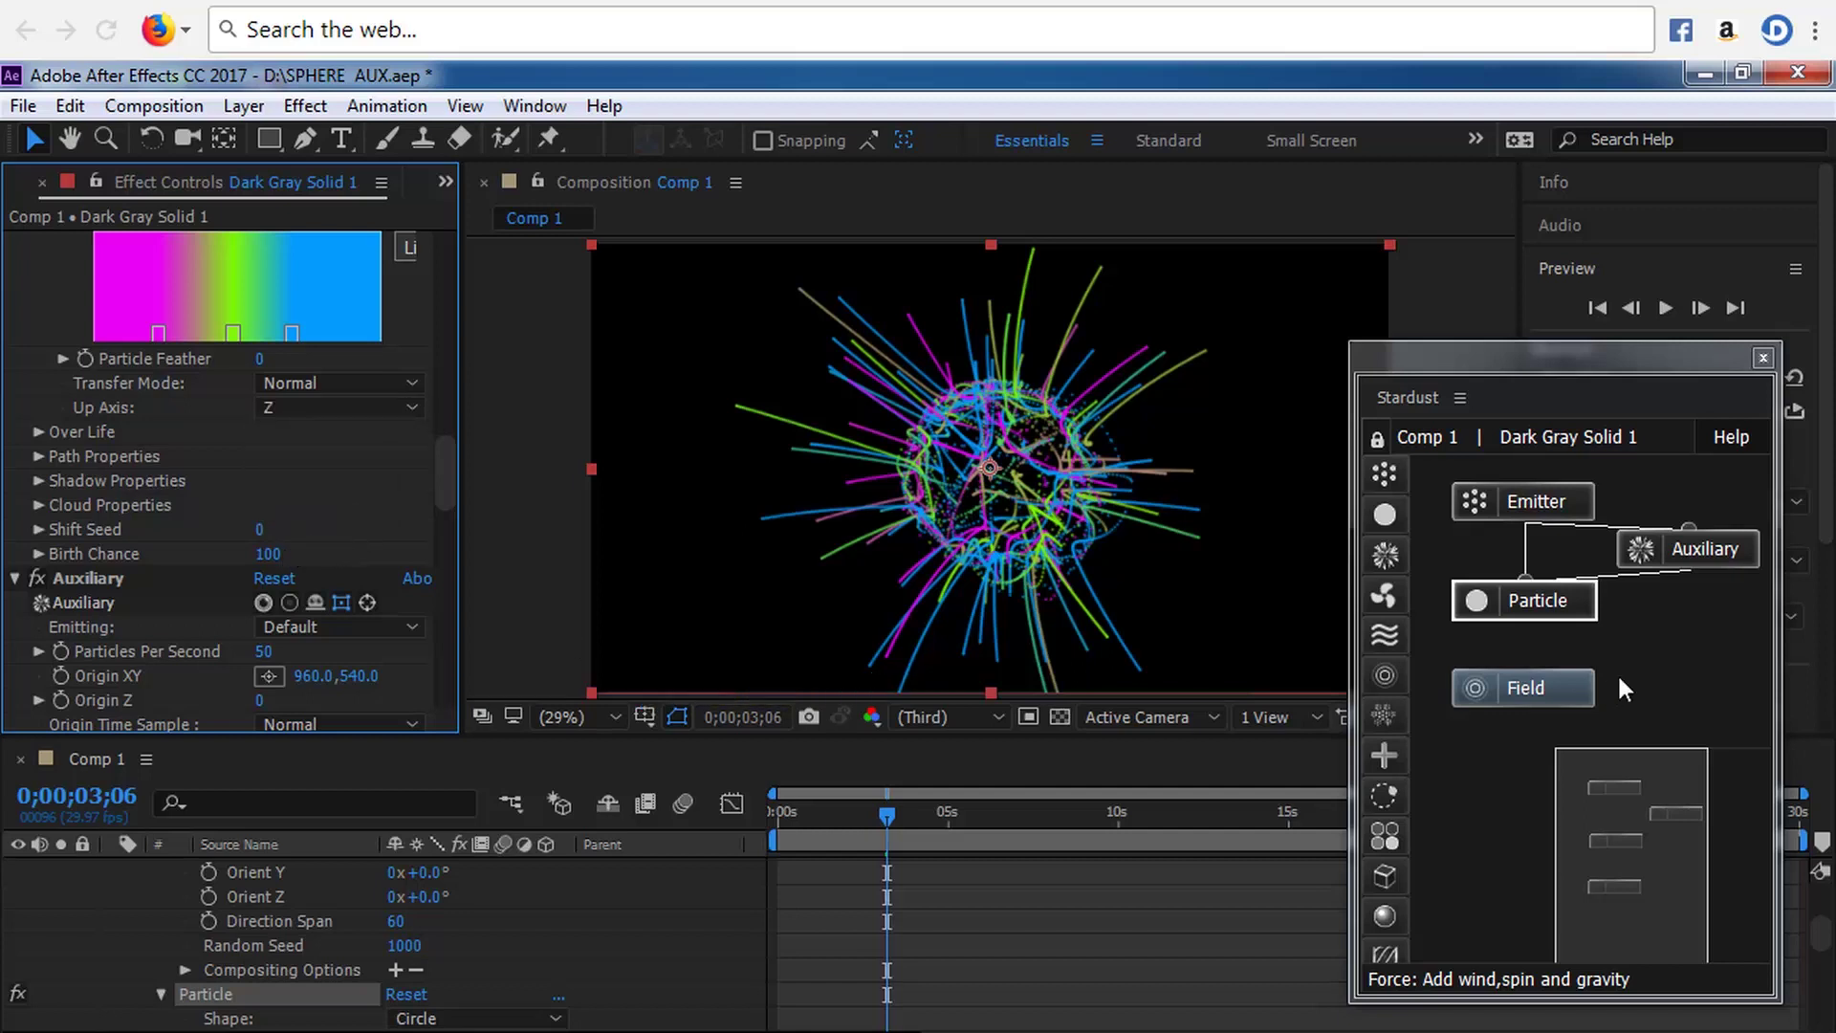
- Set the Auxiliary node's Particles Per Second to 25
{"action": "left_click", "coordinate": [1703, 549]}
{"action": "scroll", "coordinate": [450, 498], "scroll_direction": "down", "scroll_amount": 5}
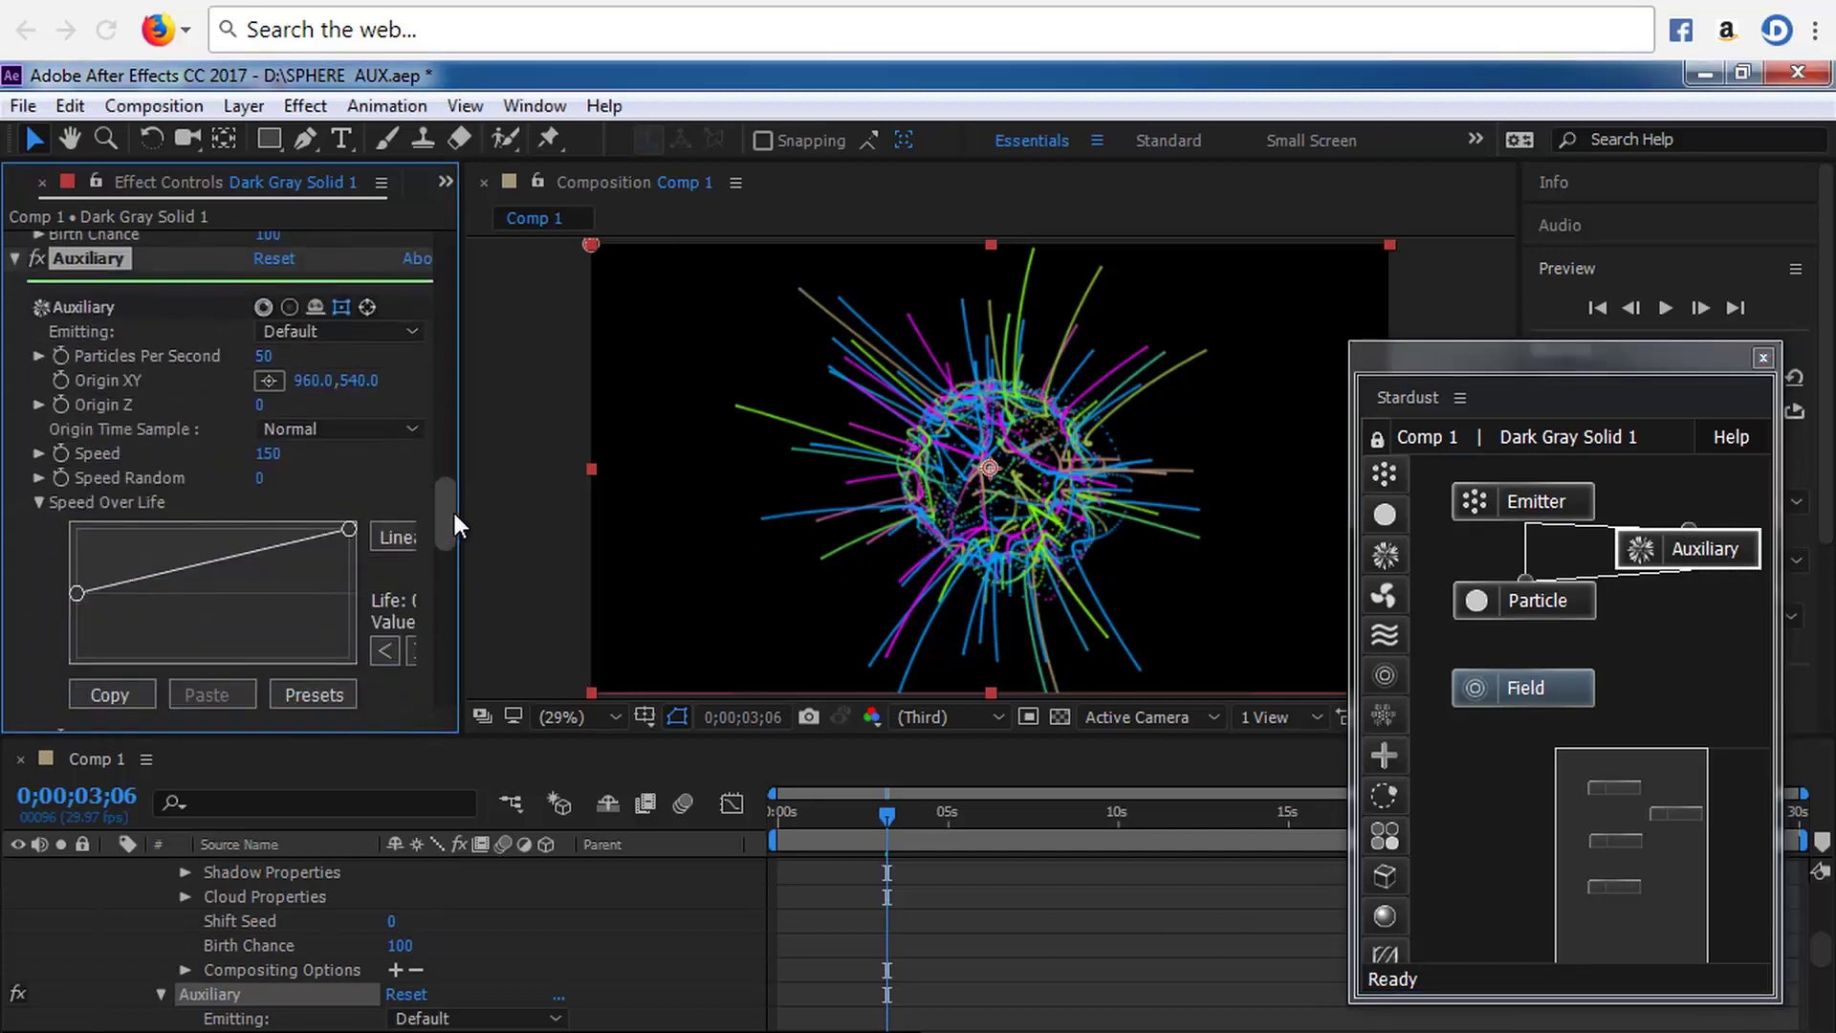
{"action": "left_click", "coordinate": [268, 357]}
{"action": "type", "text": "25"}
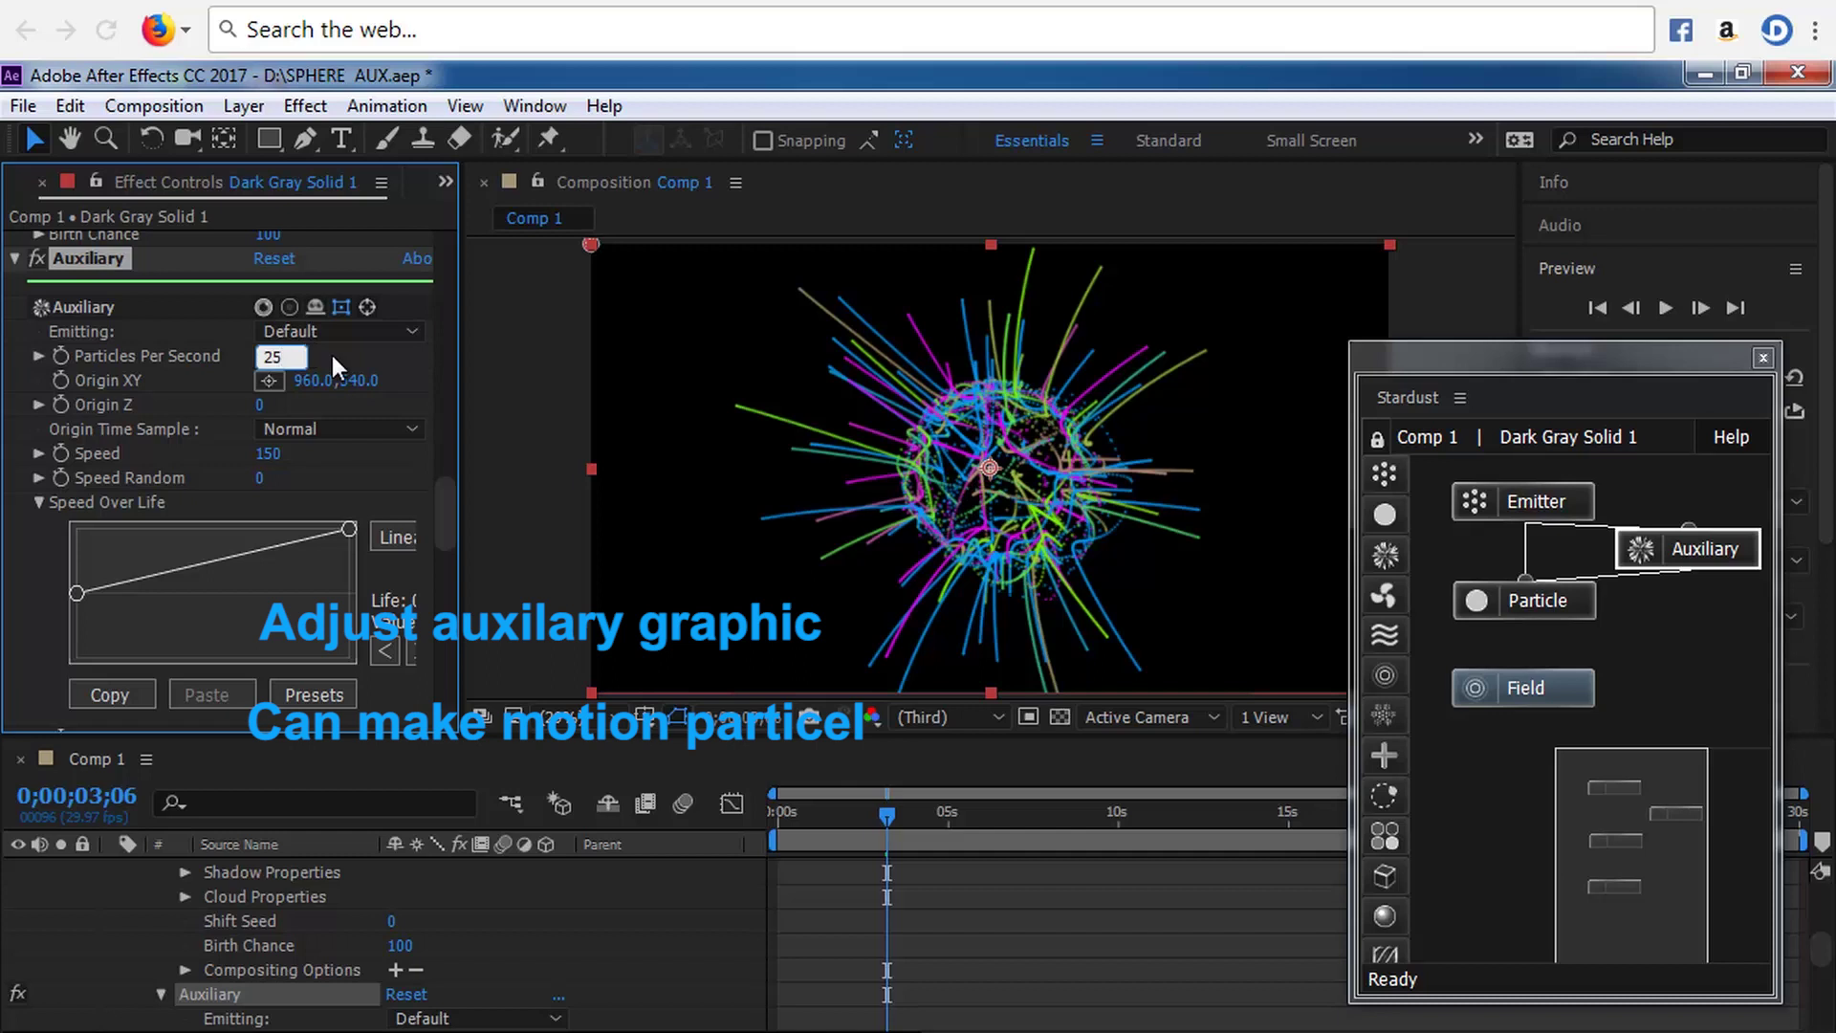
{"action": "key", "text": "Return"}
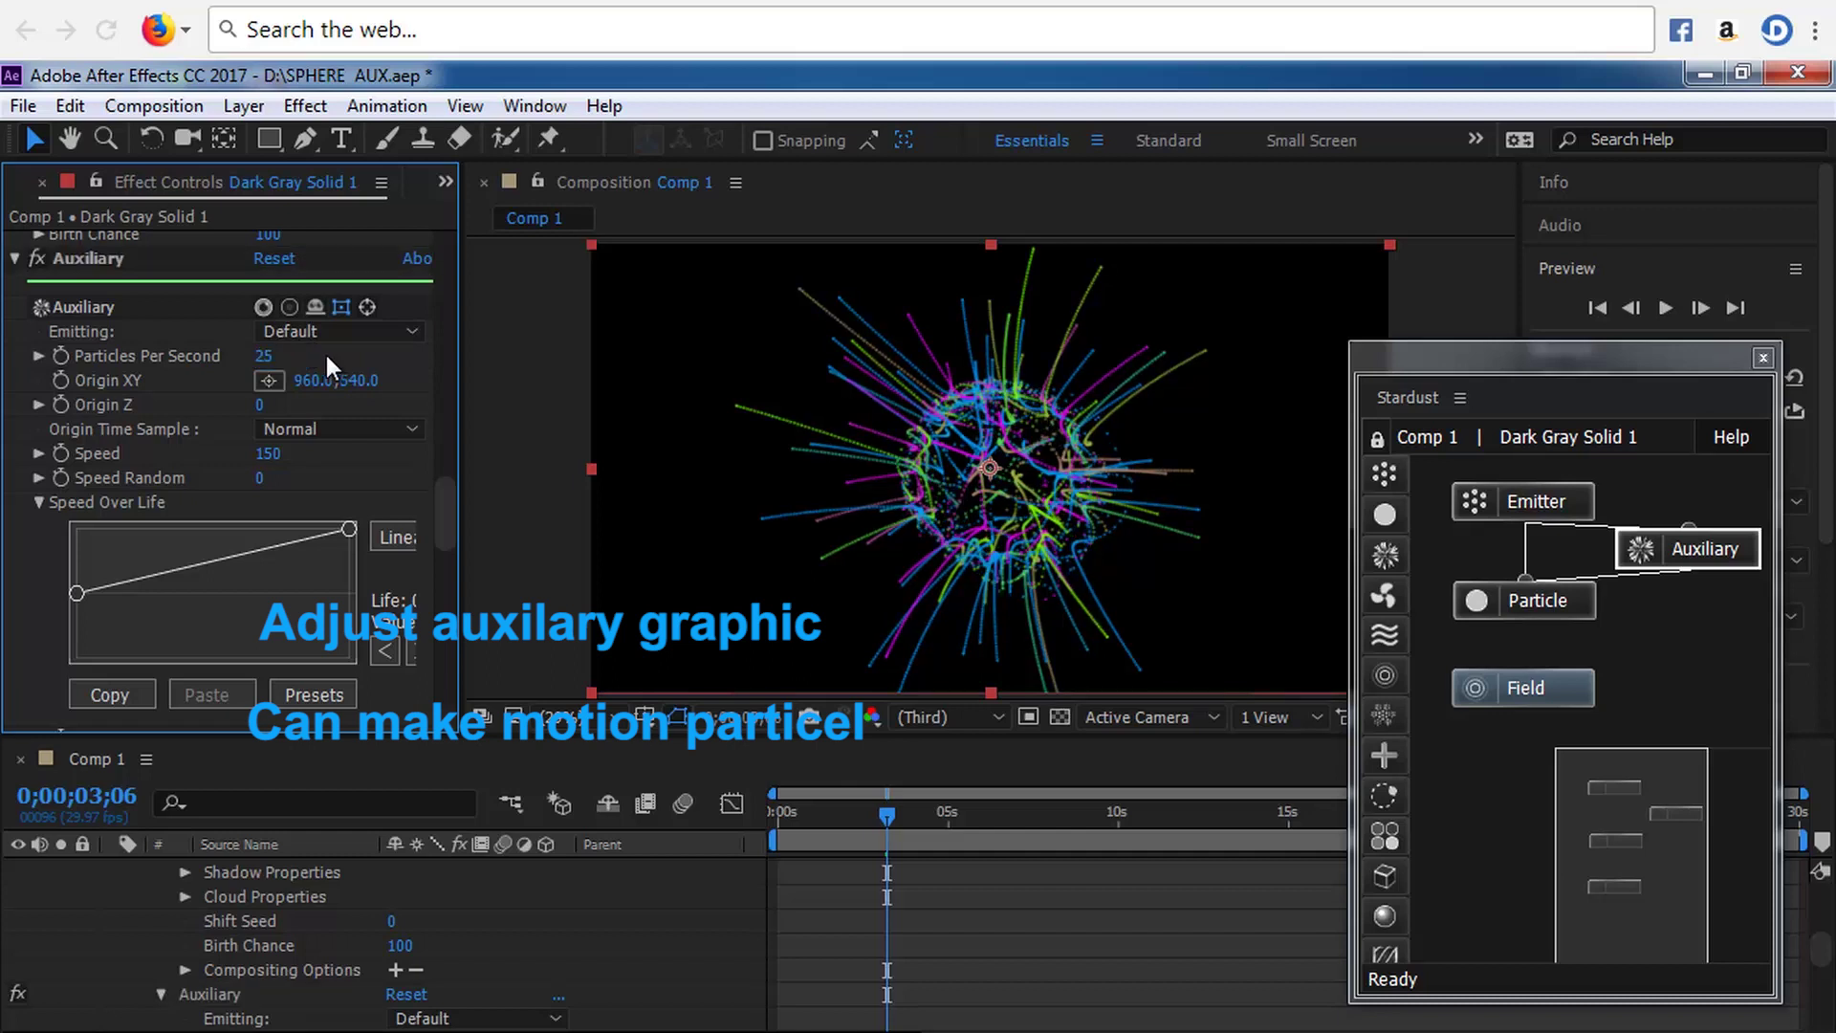
- Try a Speed of 100 on the Auxiliary node and return it to 150
{"action": "left_click", "coordinate": [271, 455]}
{"action": "type", "text": "100"}
{"action": "key", "text": "Return"}
{"action": "left_click", "coordinate": [273, 454]}
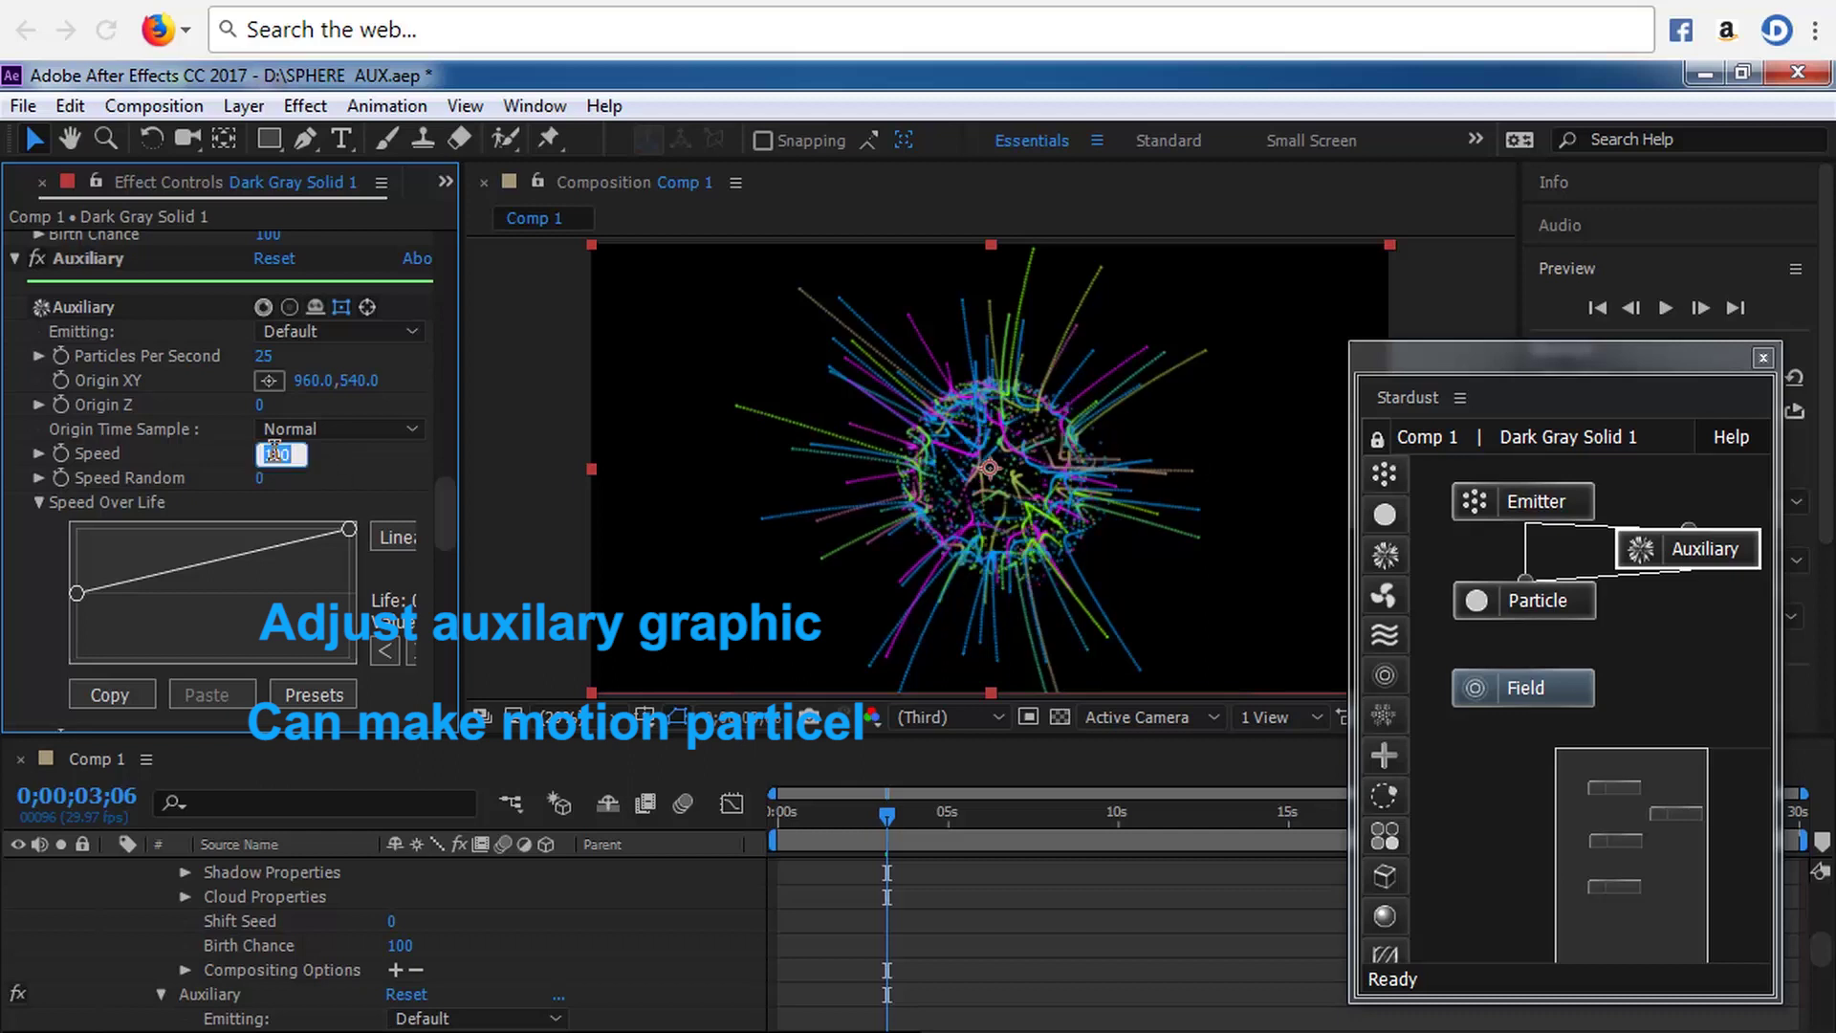
{"action": "type", "text": "150"}
{"action": "key", "text": "Return"}
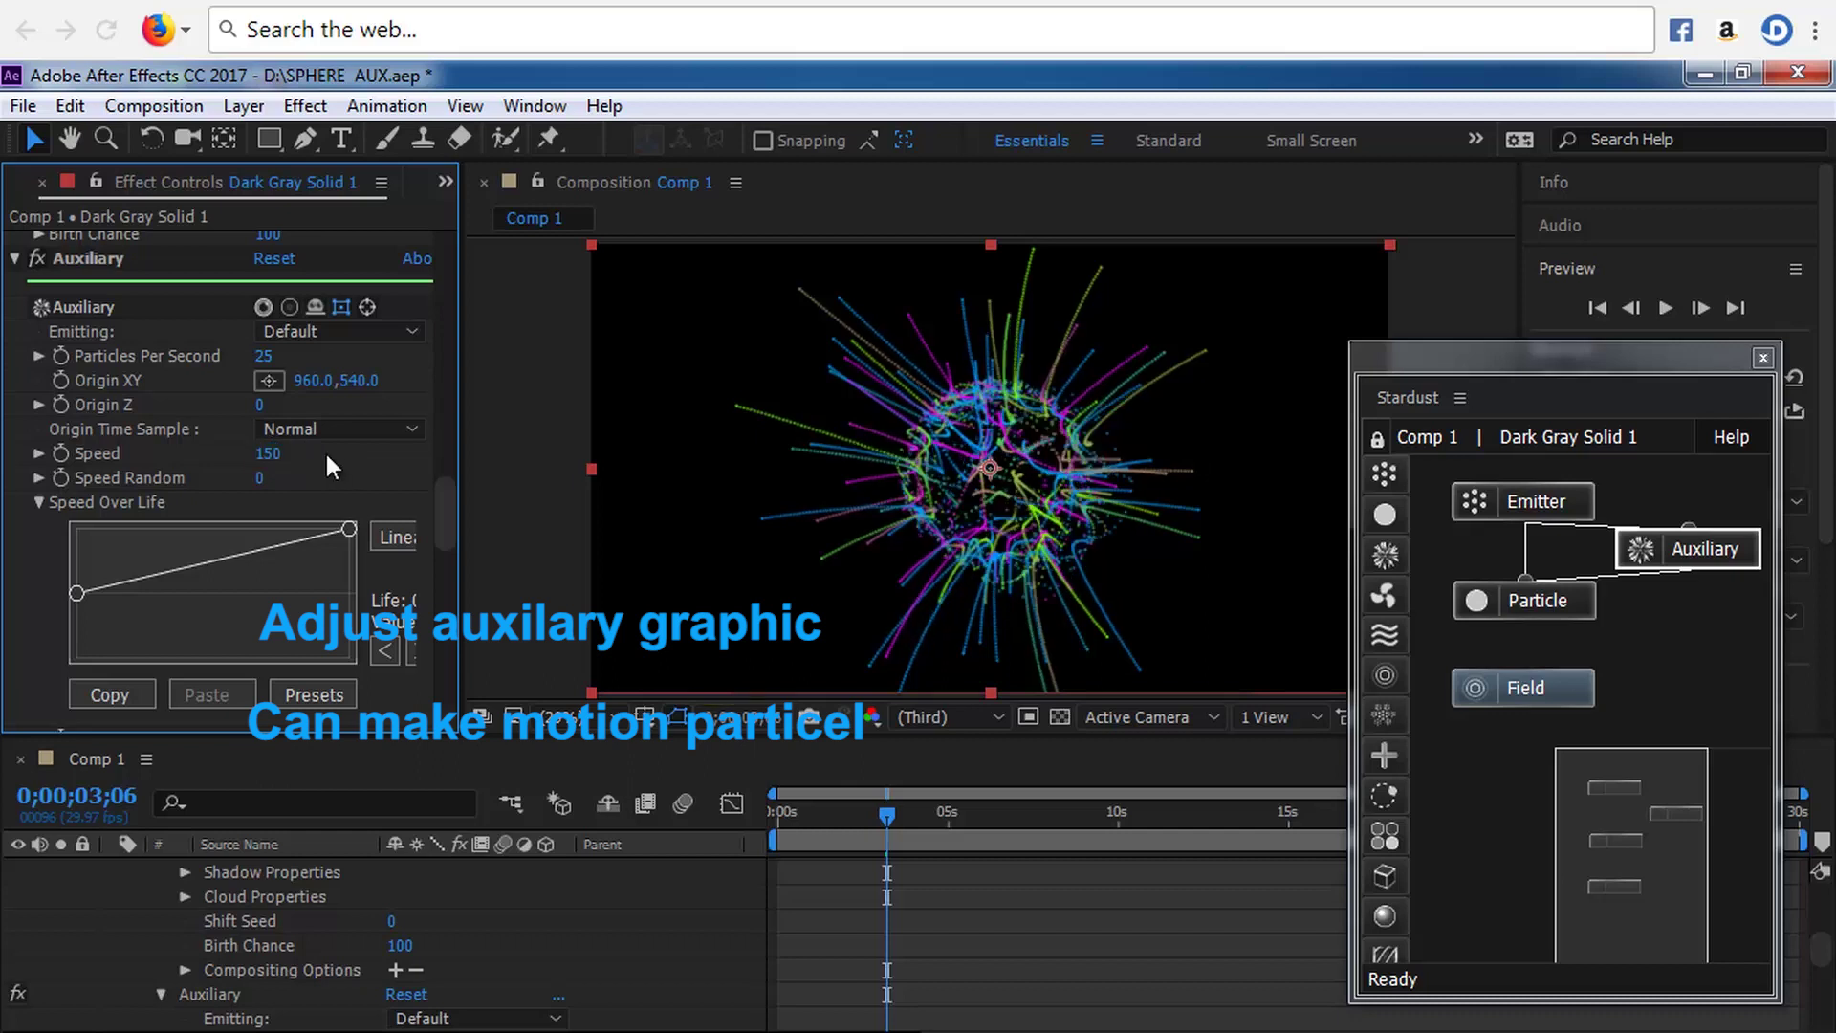
- Raise the start point of the Auxiliary node's Speed Over Life curve to its maximum and preview the animation
{"action": "left_click", "coordinate": [38, 505]}
{"action": "left_click", "coordinate": [38, 502]}
{"action": "left_click_drag", "start_coordinate": [74, 597], "coordinate": [67, 530]}
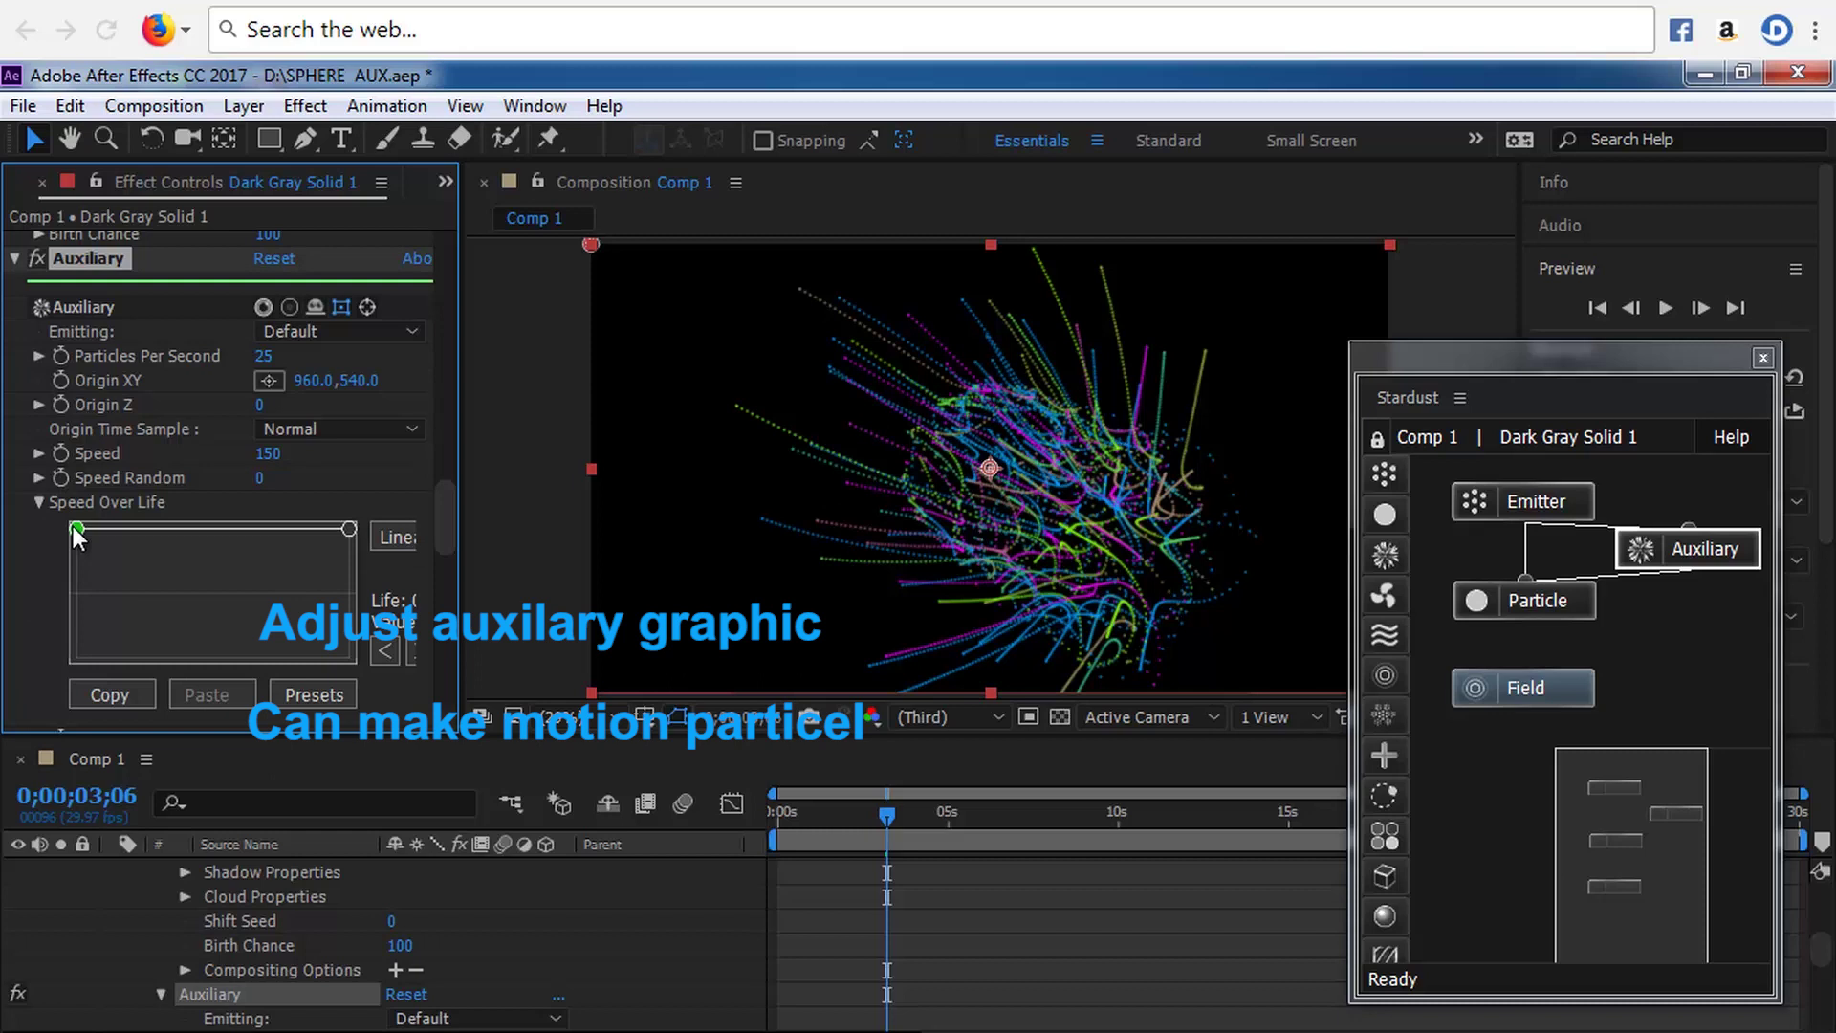
{"action": "left_click", "coordinate": [1666, 308]}
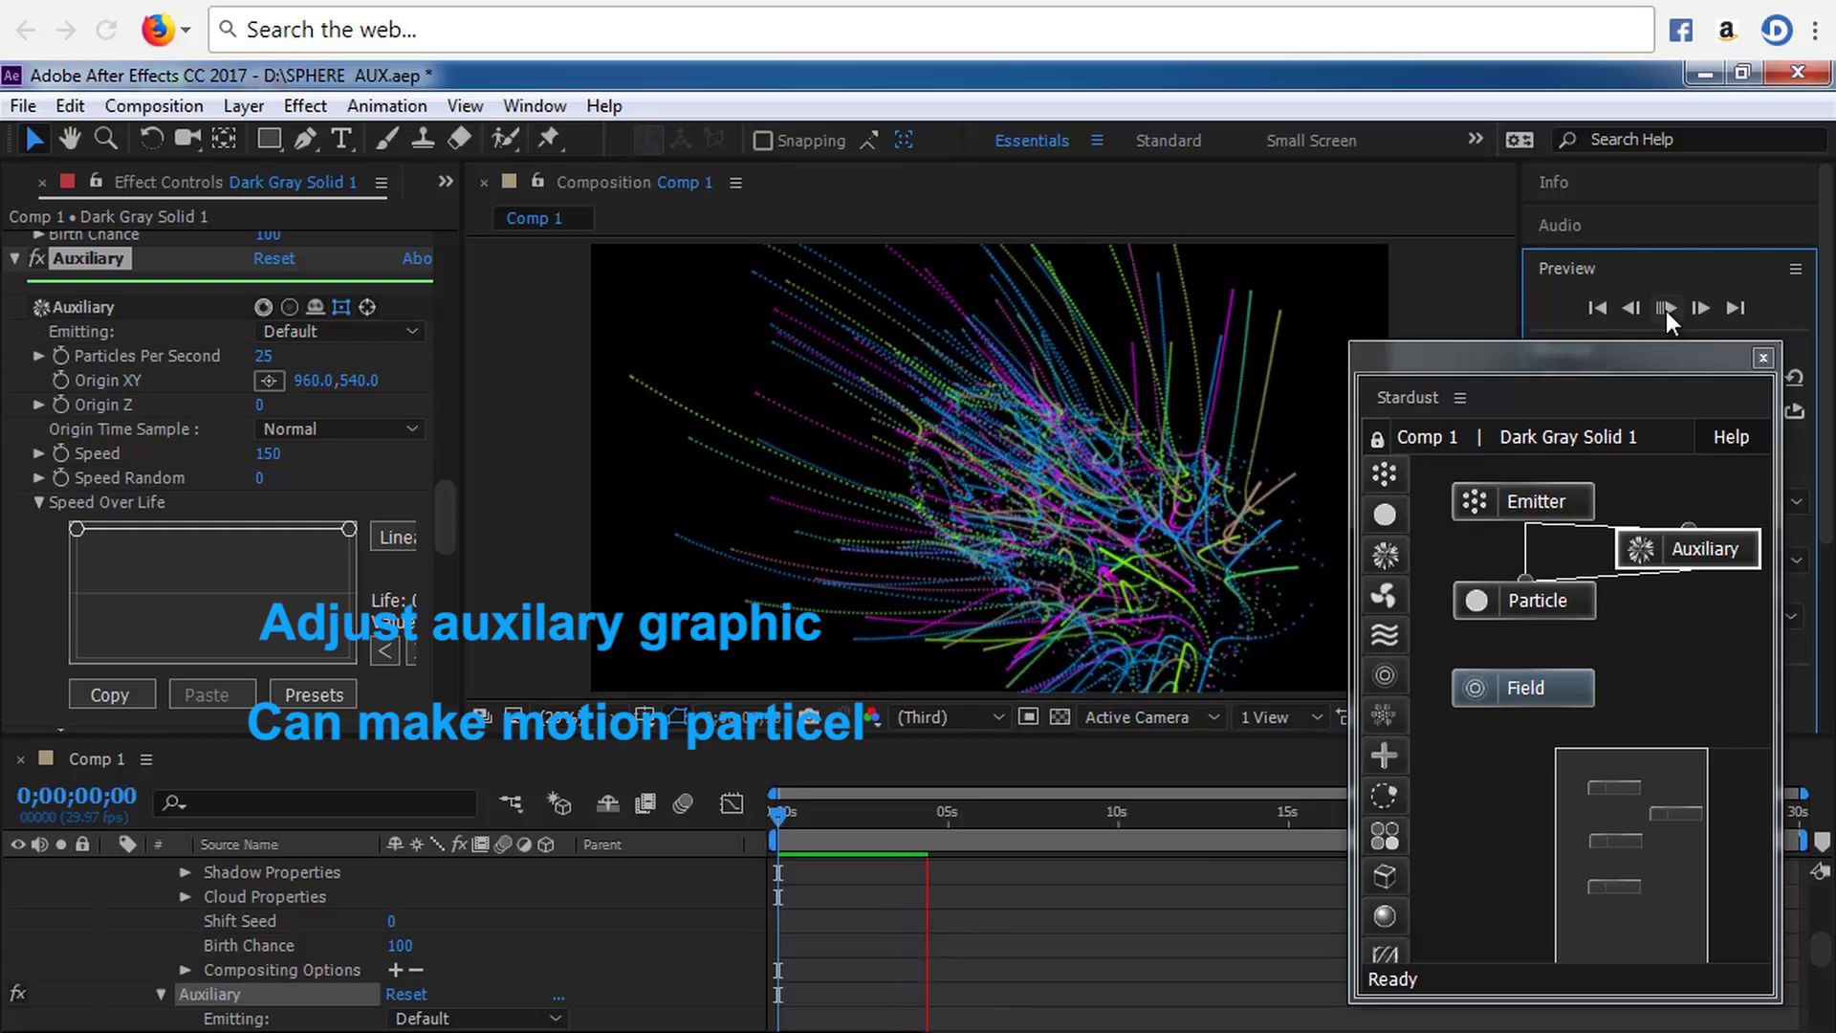
{"action": "left_click", "coordinate": [1666, 308]}
- Lower the start point of the Auxiliary node's Speed Over Life curve to its minimum and preview the motion
{"action": "left_click_drag", "start_coordinate": [76, 529], "coordinate": [76, 666]}
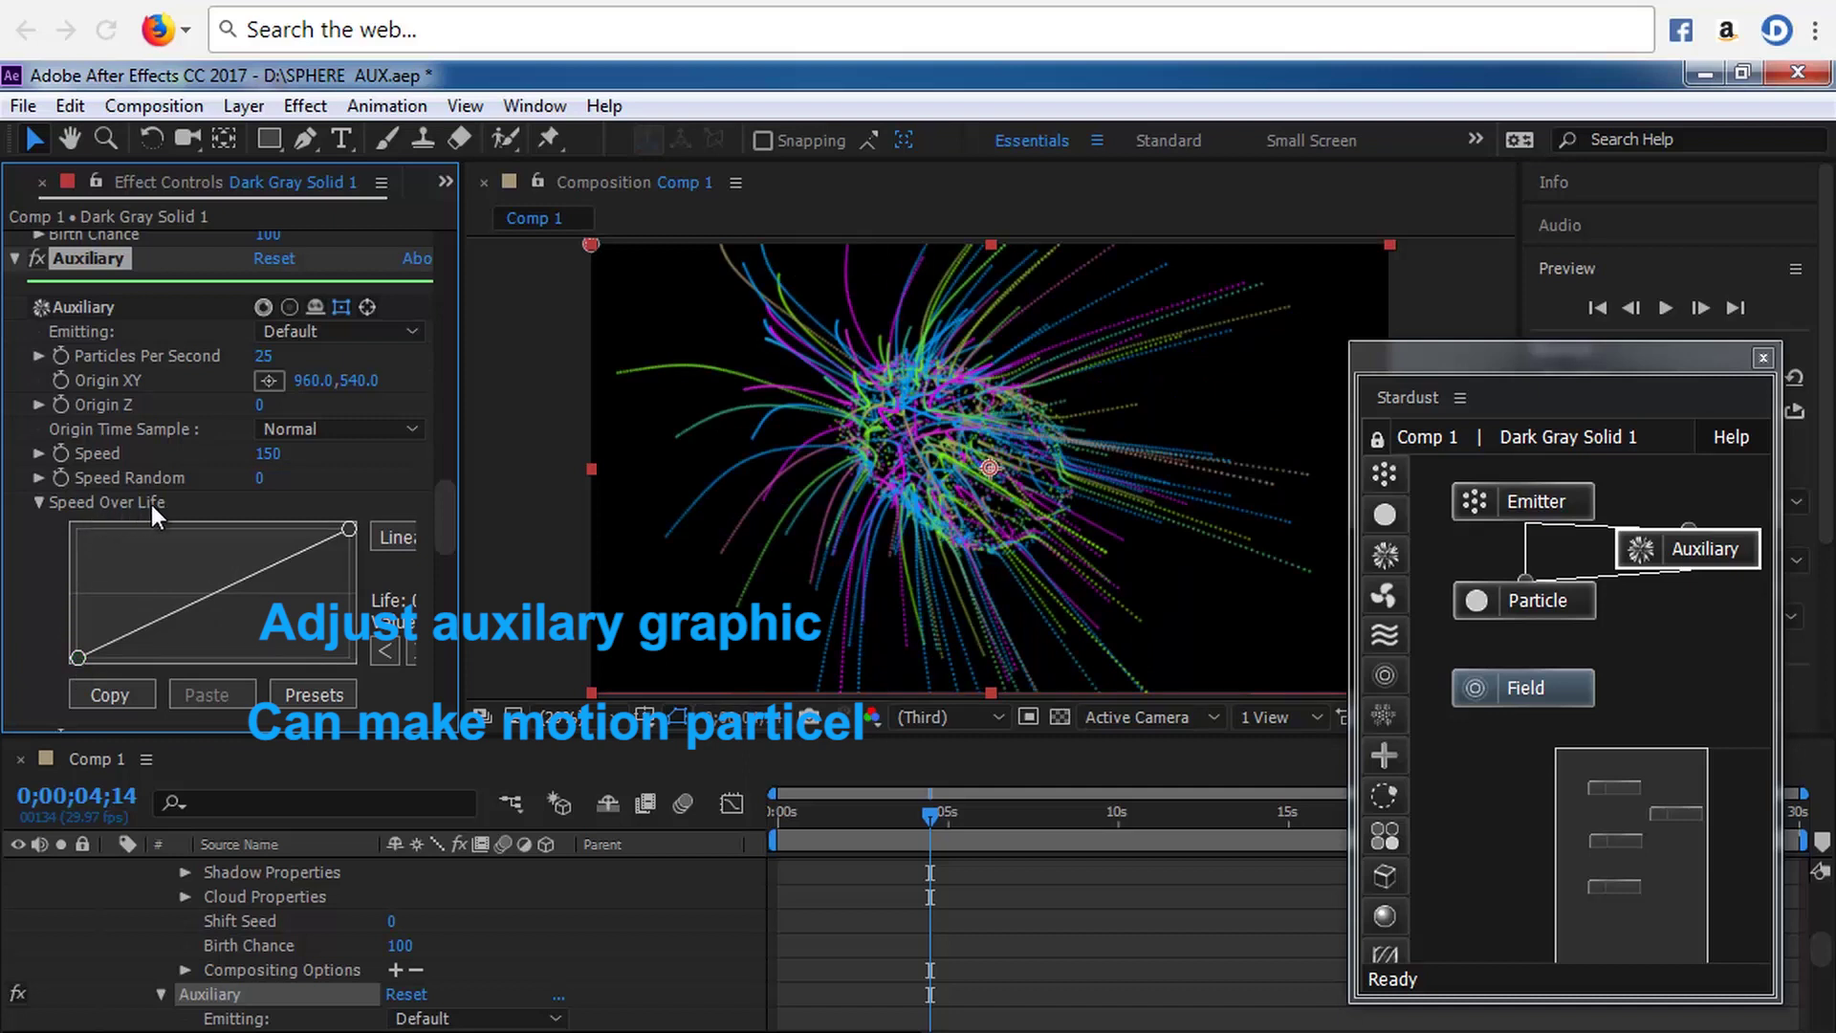
{"action": "left_click", "coordinate": [77, 657]}
{"action": "left_click", "coordinate": [1666, 308]}
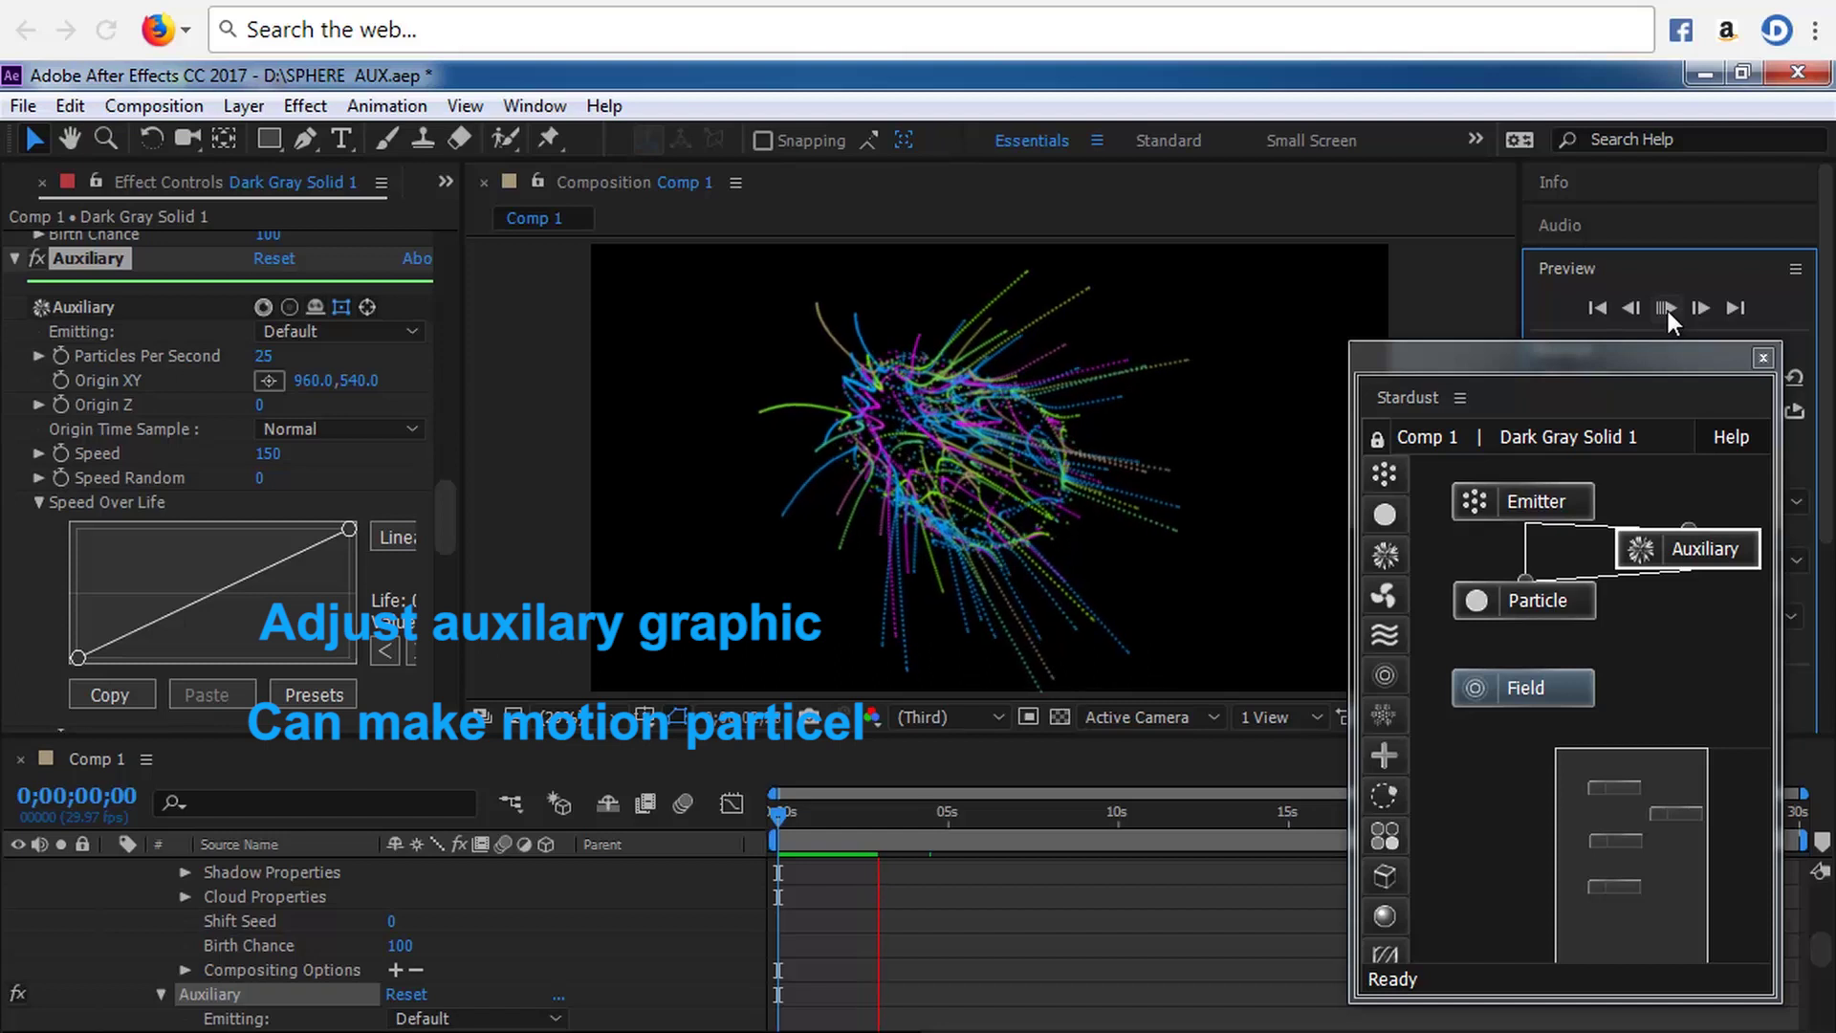
{"action": "left_click", "coordinate": [1665, 308]}
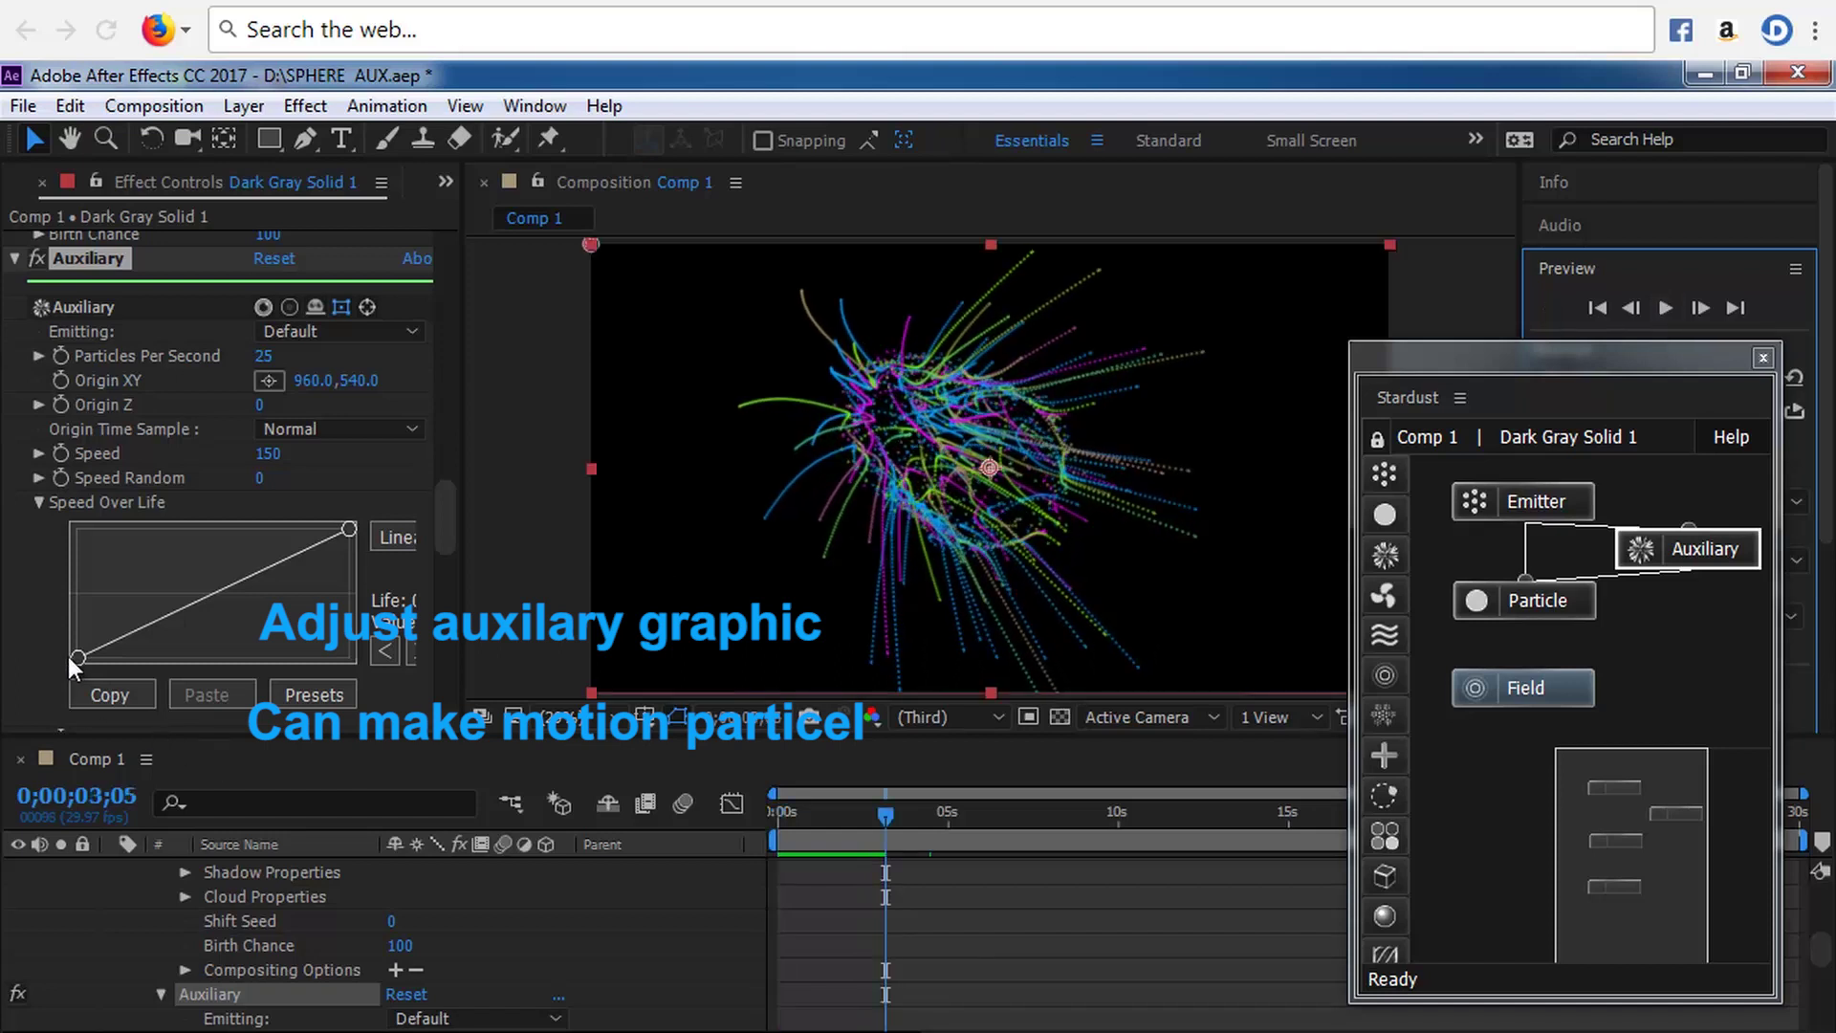
- Add a mid-height point to the Auxiliary Speed Over Life curve, raise the start point level with it, and preview the animation
{"action": "left_click_drag", "start_coordinate": [69, 662], "coordinate": [190, 590]}
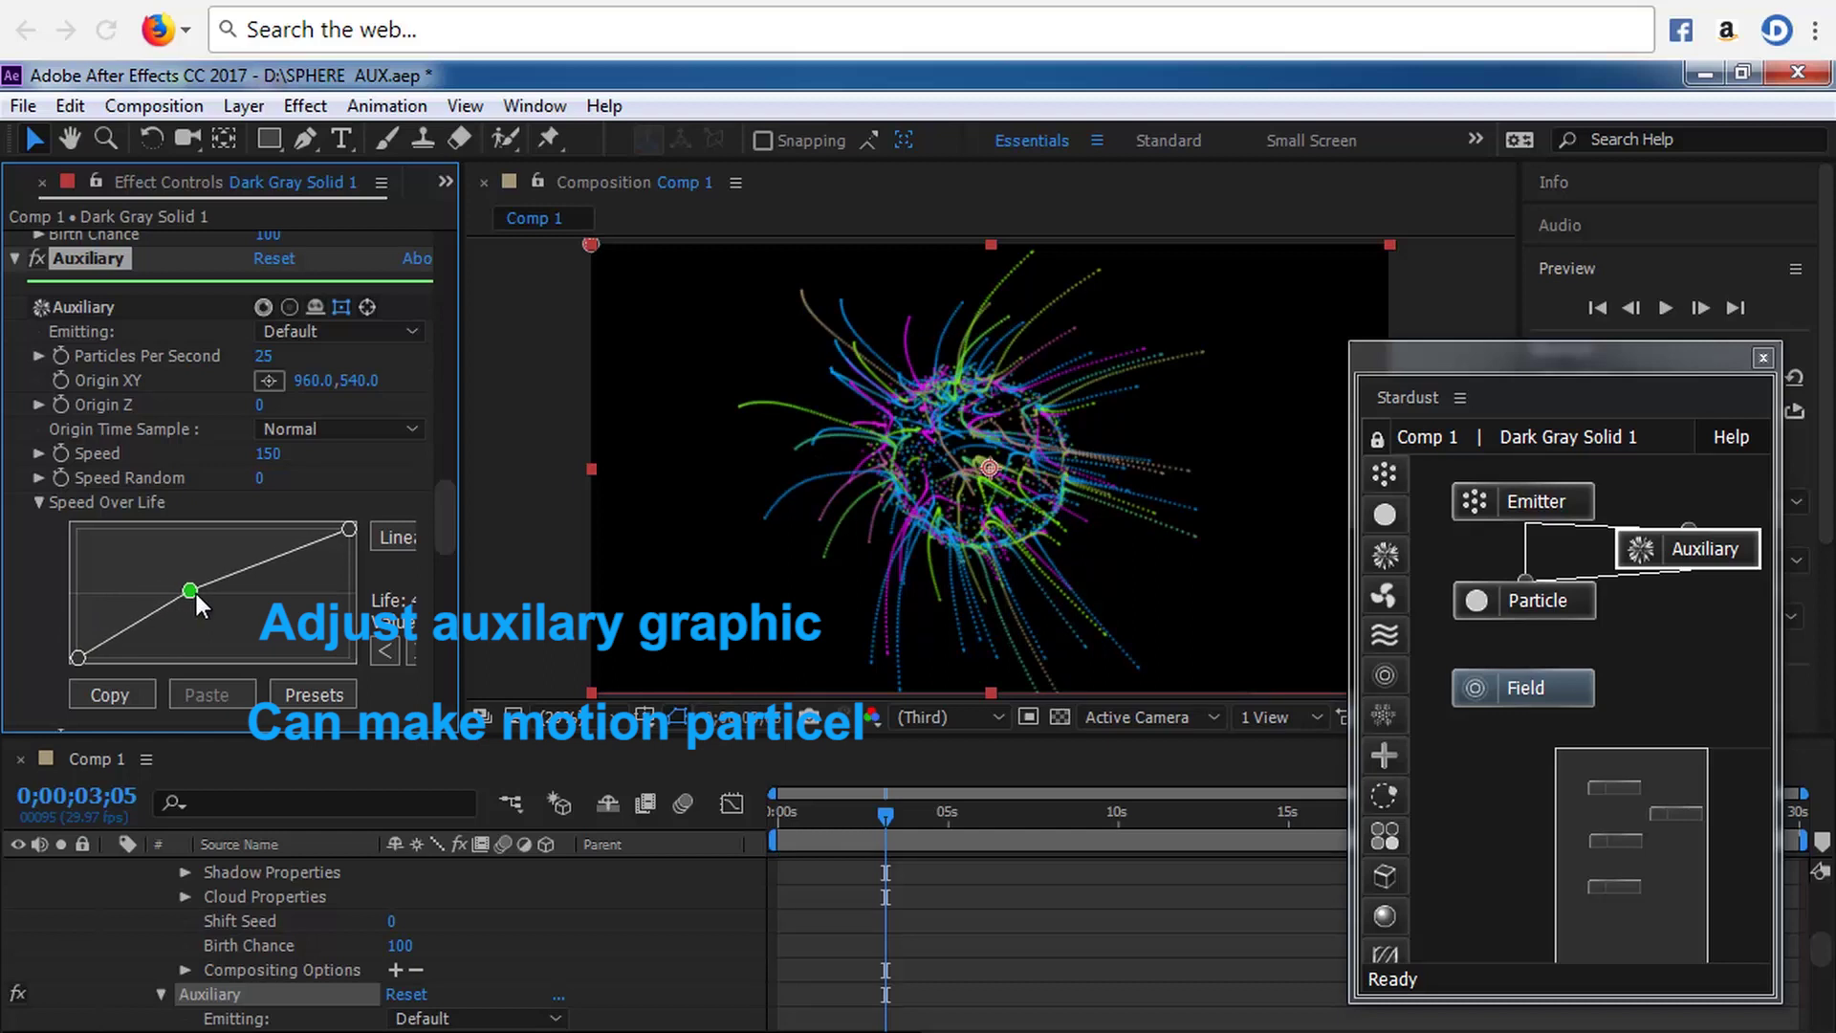
{"action": "left_click_drag", "start_coordinate": [79, 660], "coordinate": [82, 595]}
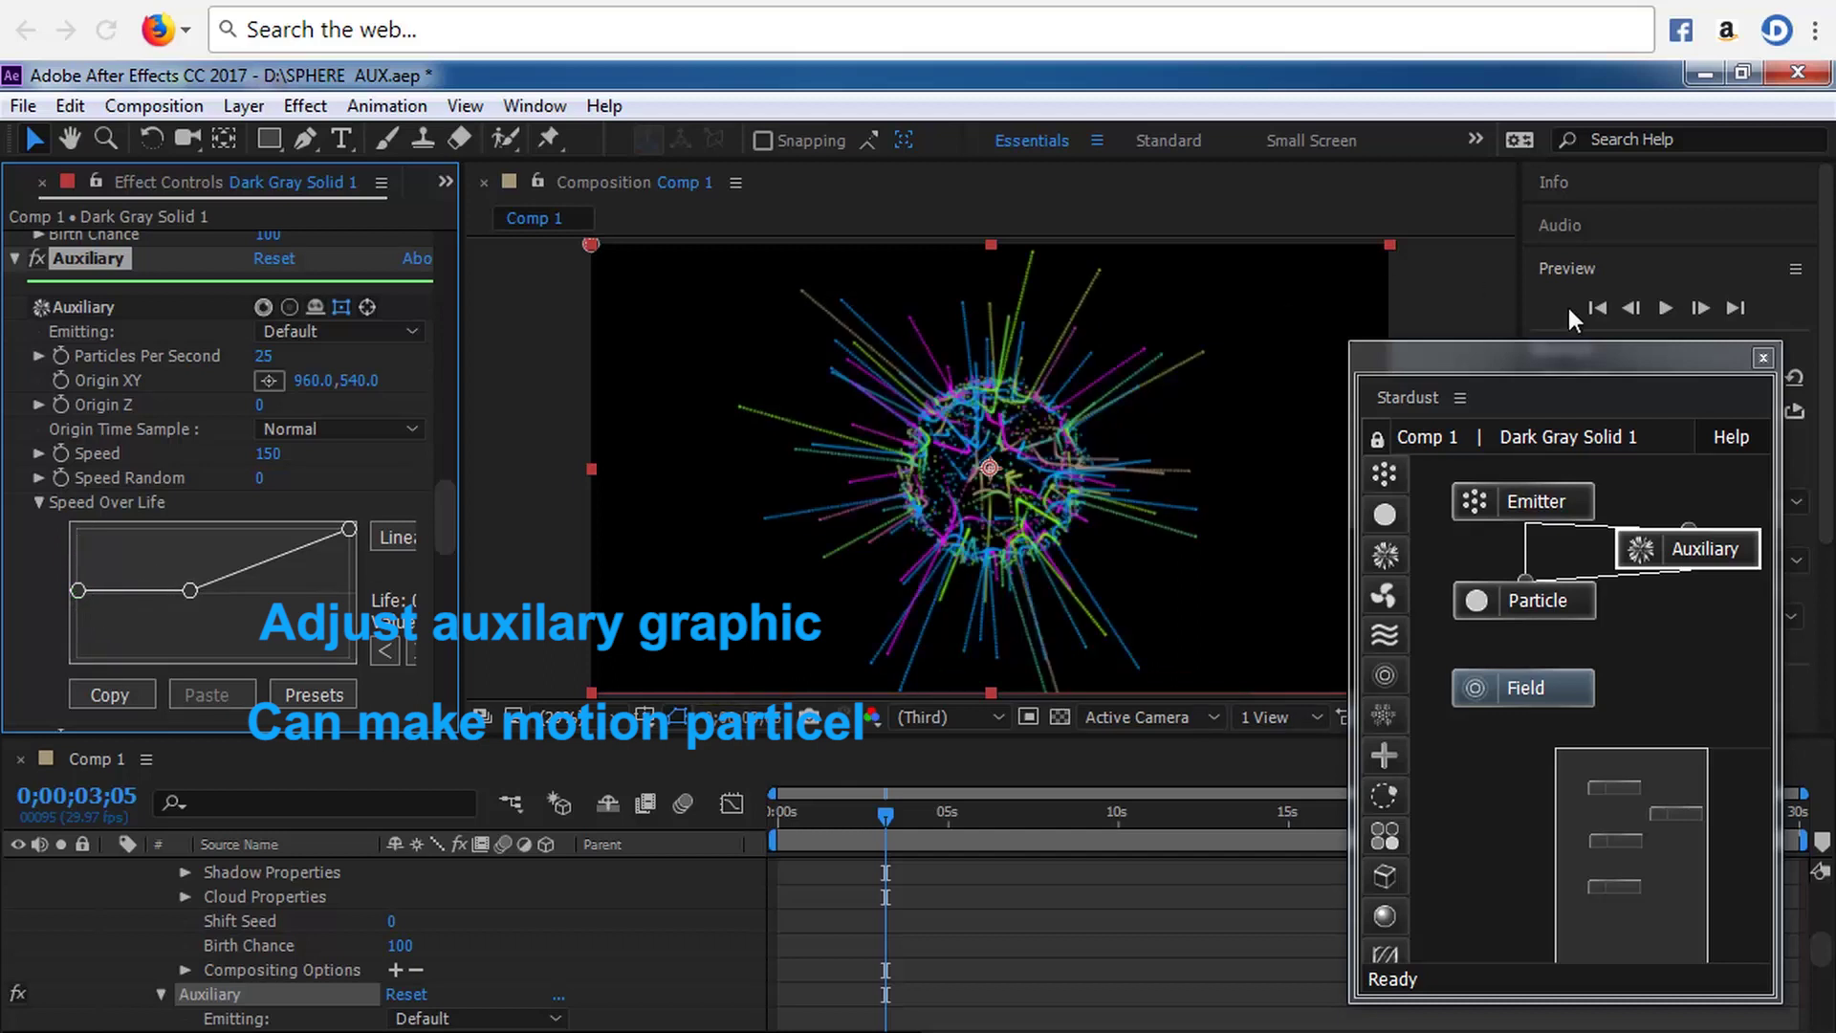
{"action": "left_click", "coordinate": [1665, 308]}
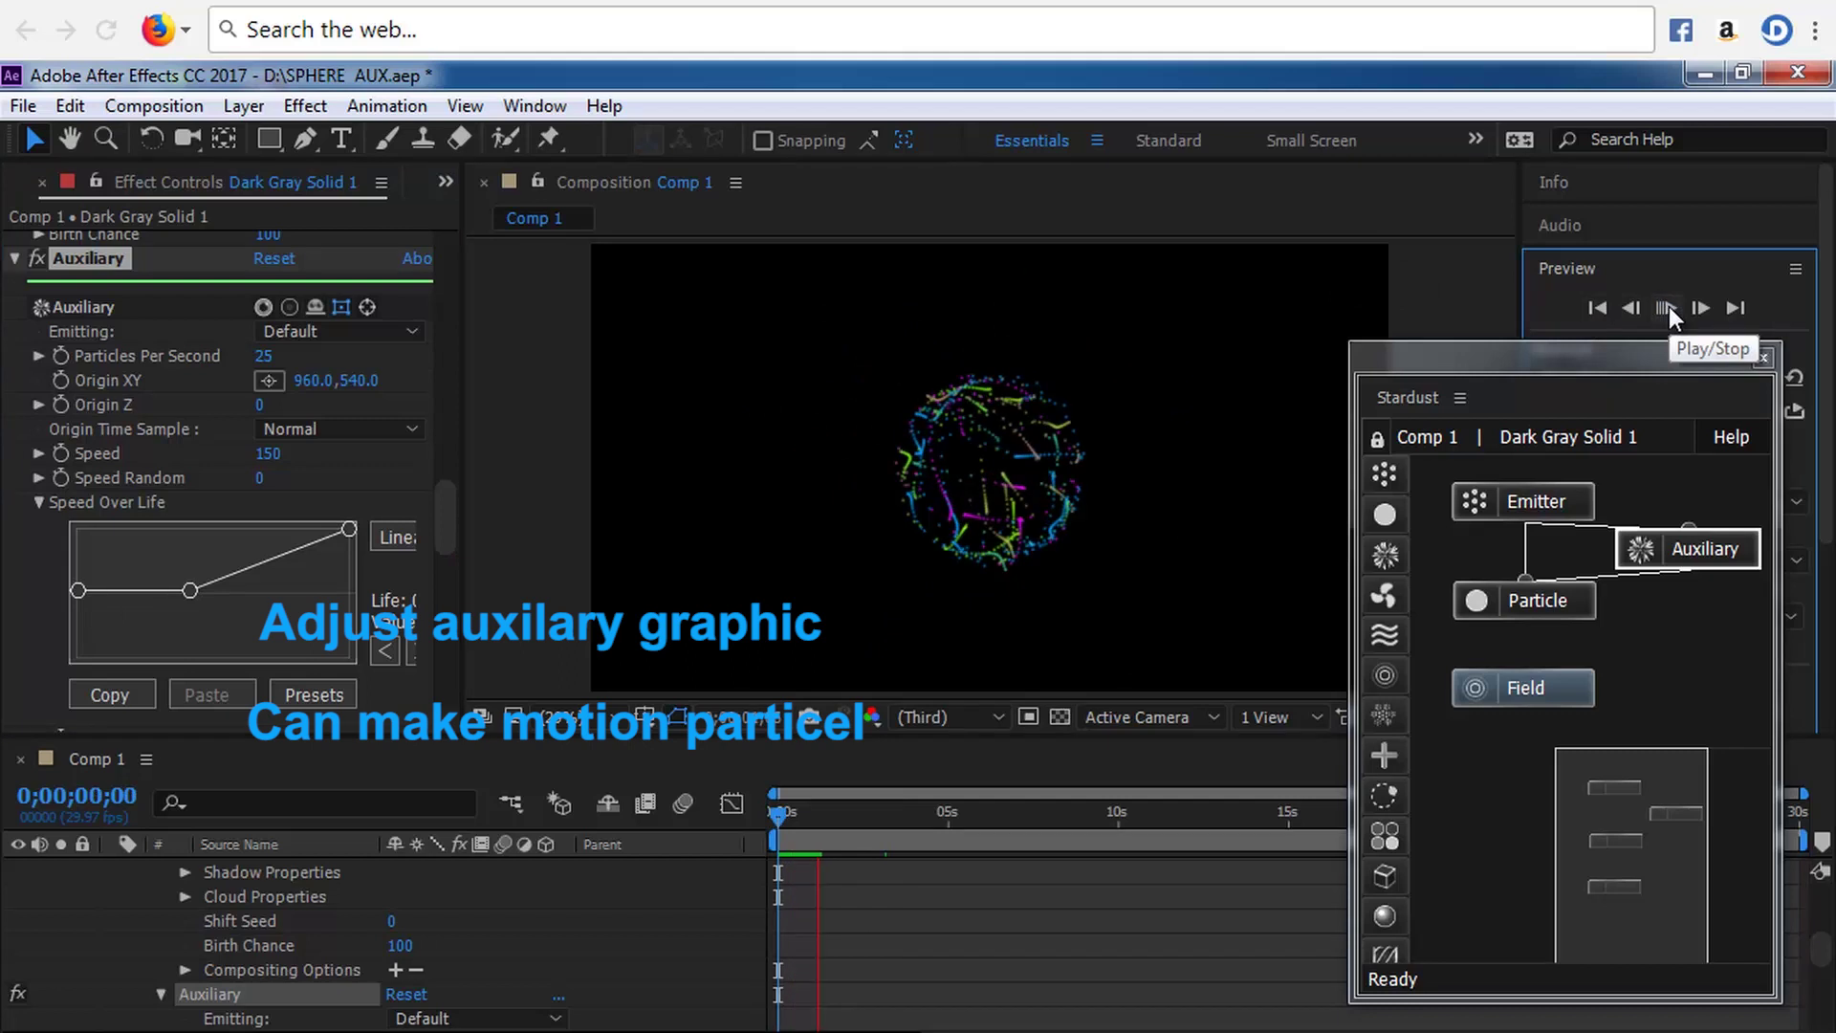
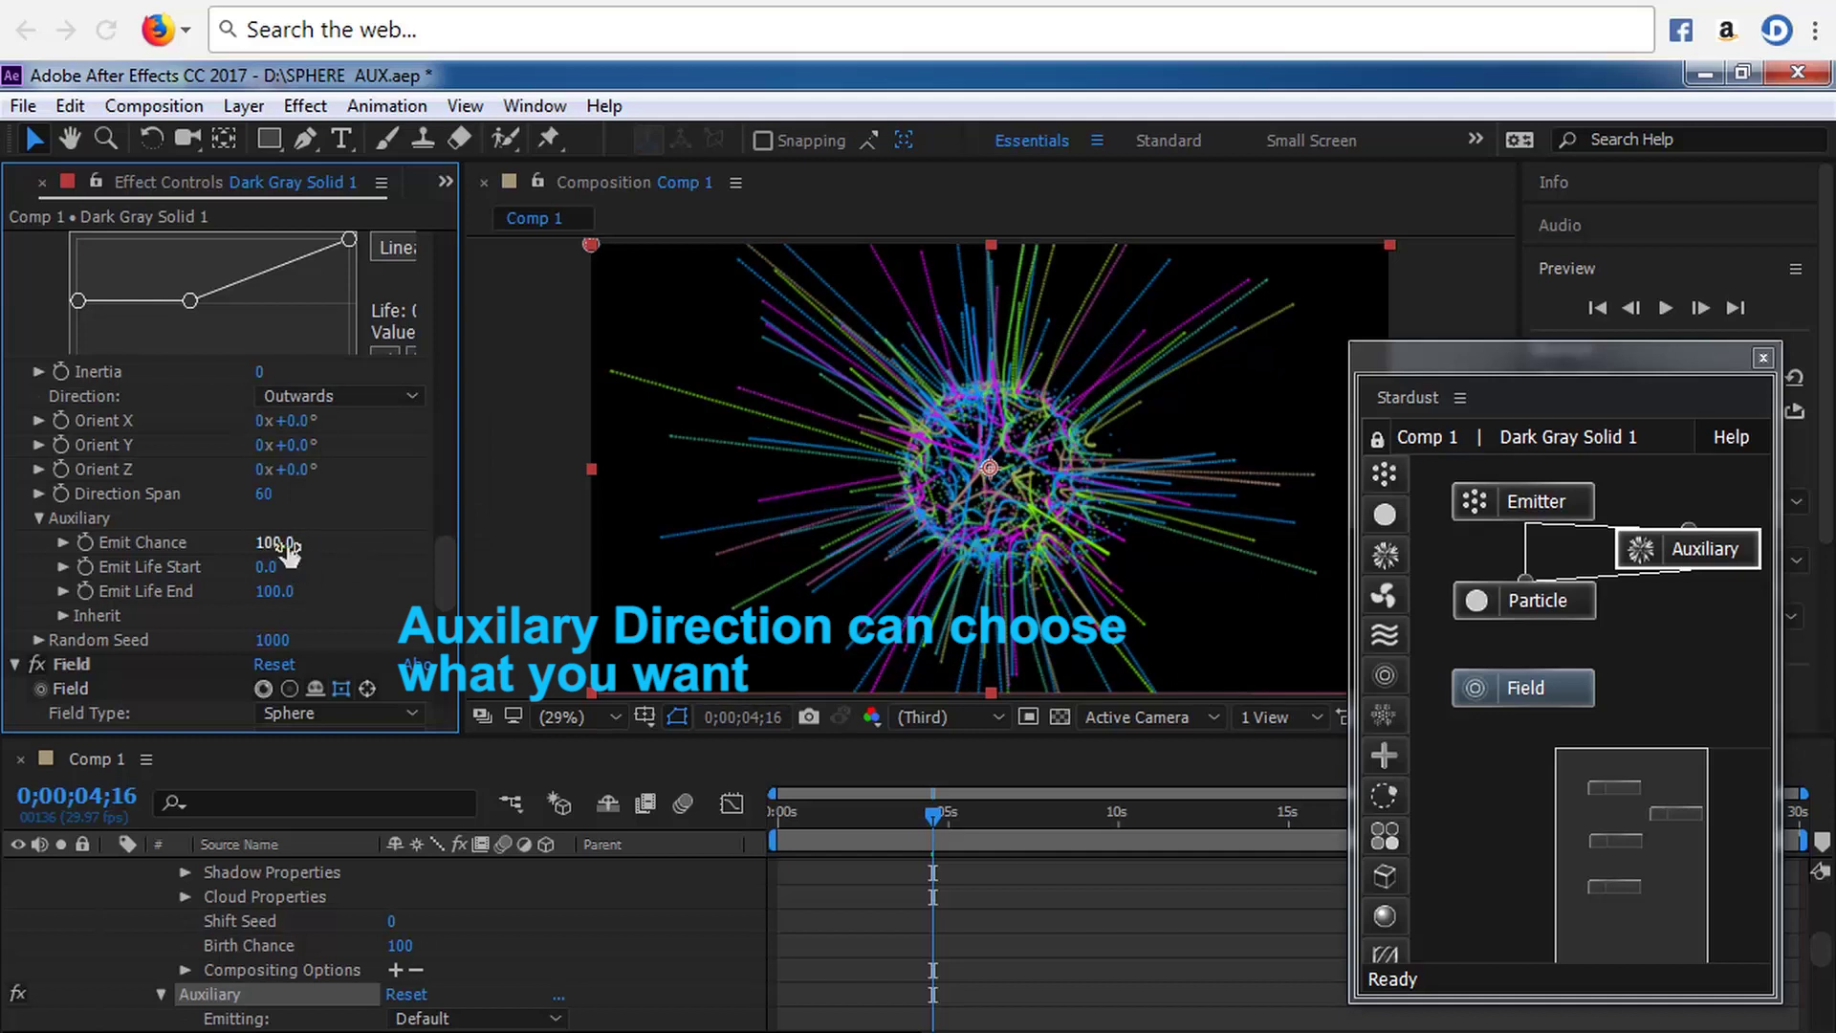
- Try the Box field type on the Field node, preview the animation from the start, and return the type to Sphere
{"action": "left_click", "coordinate": [1547, 681]}
{"action": "left_click_drag", "start_coordinate": [449, 568], "coordinate": [446, 611]}
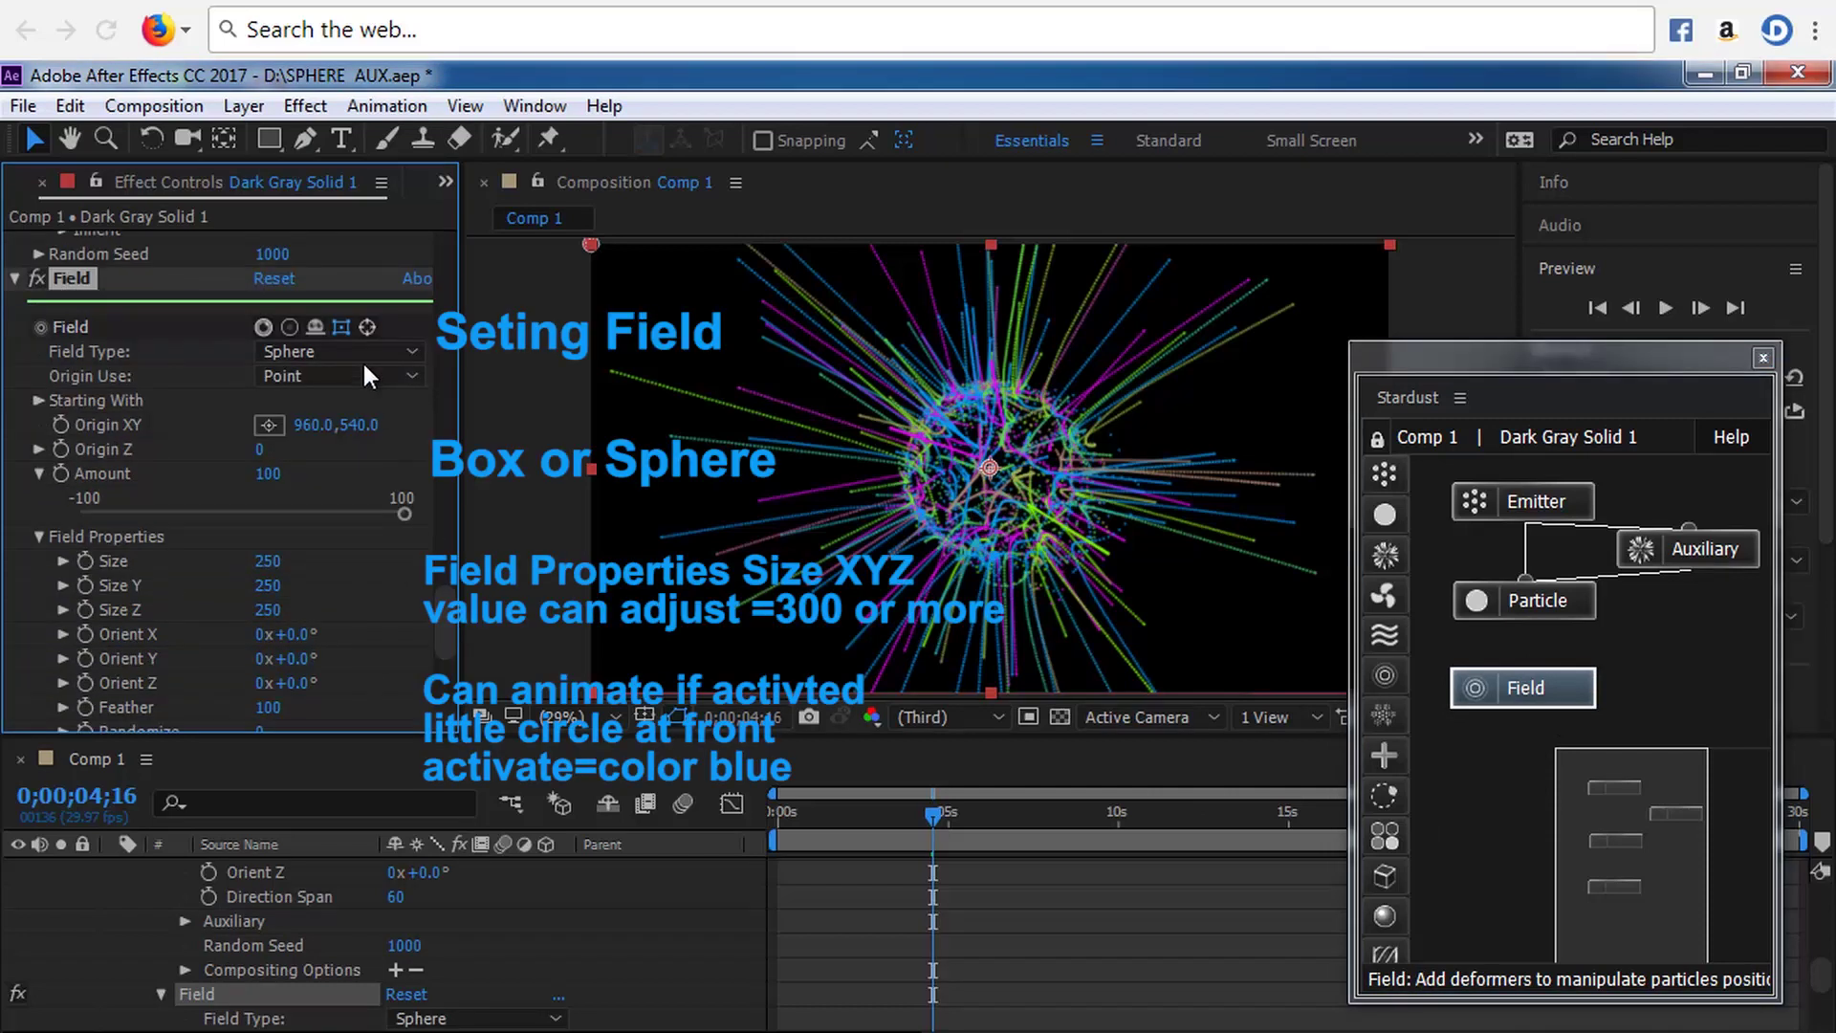
{"action": "left_click", "coordinate": [411, 351]}
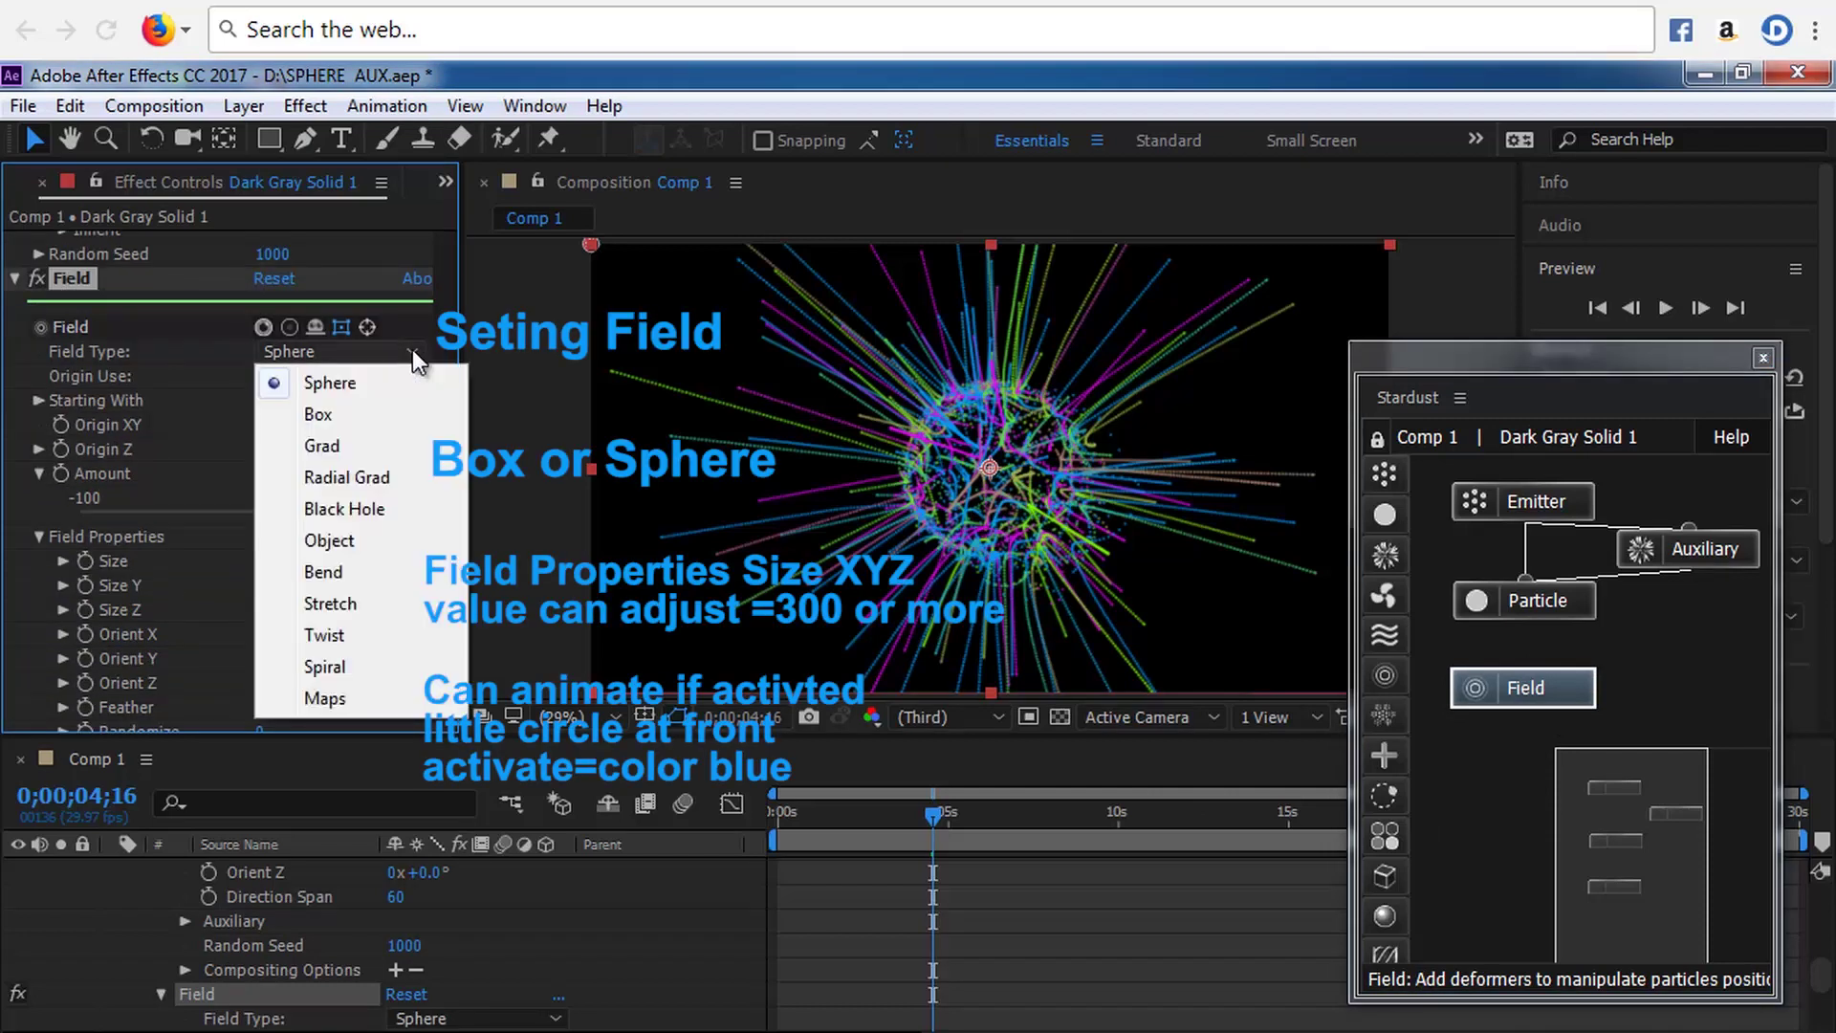
{"action": "left_click", "coordinate": [360, 415]}
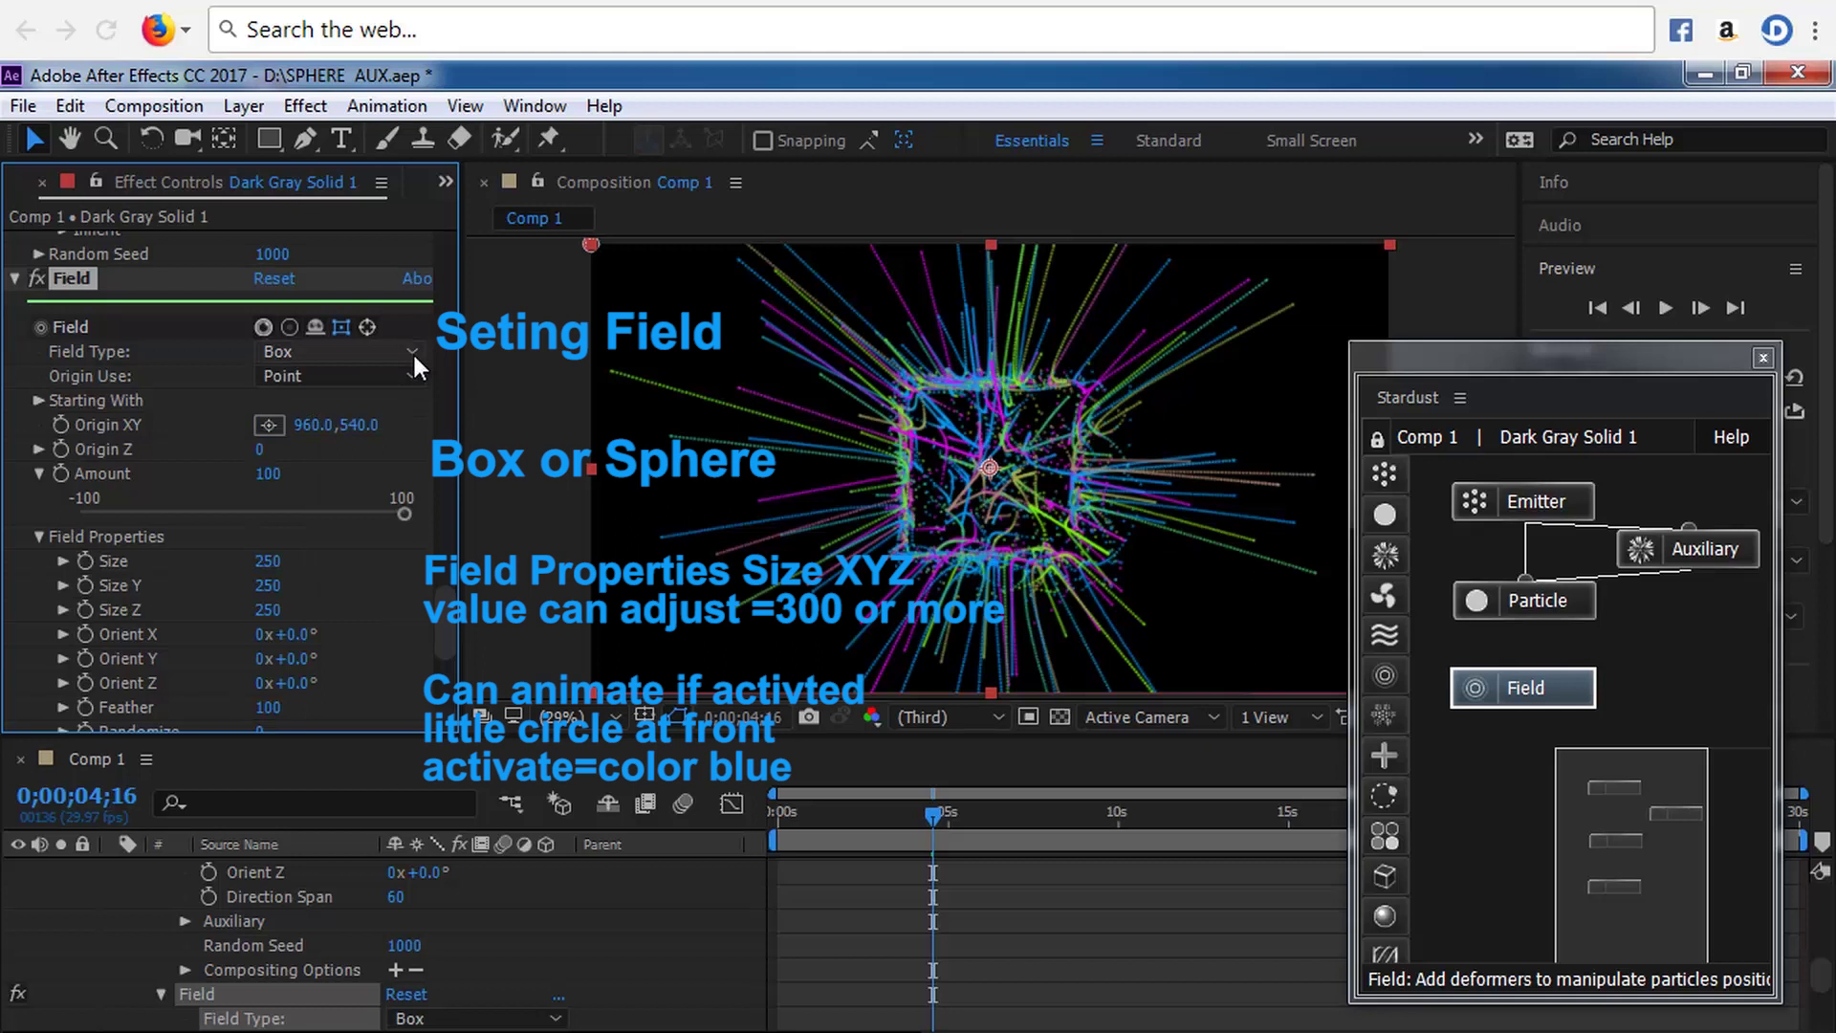
{"action": "left_click", "coordinate": [1610, 316]}
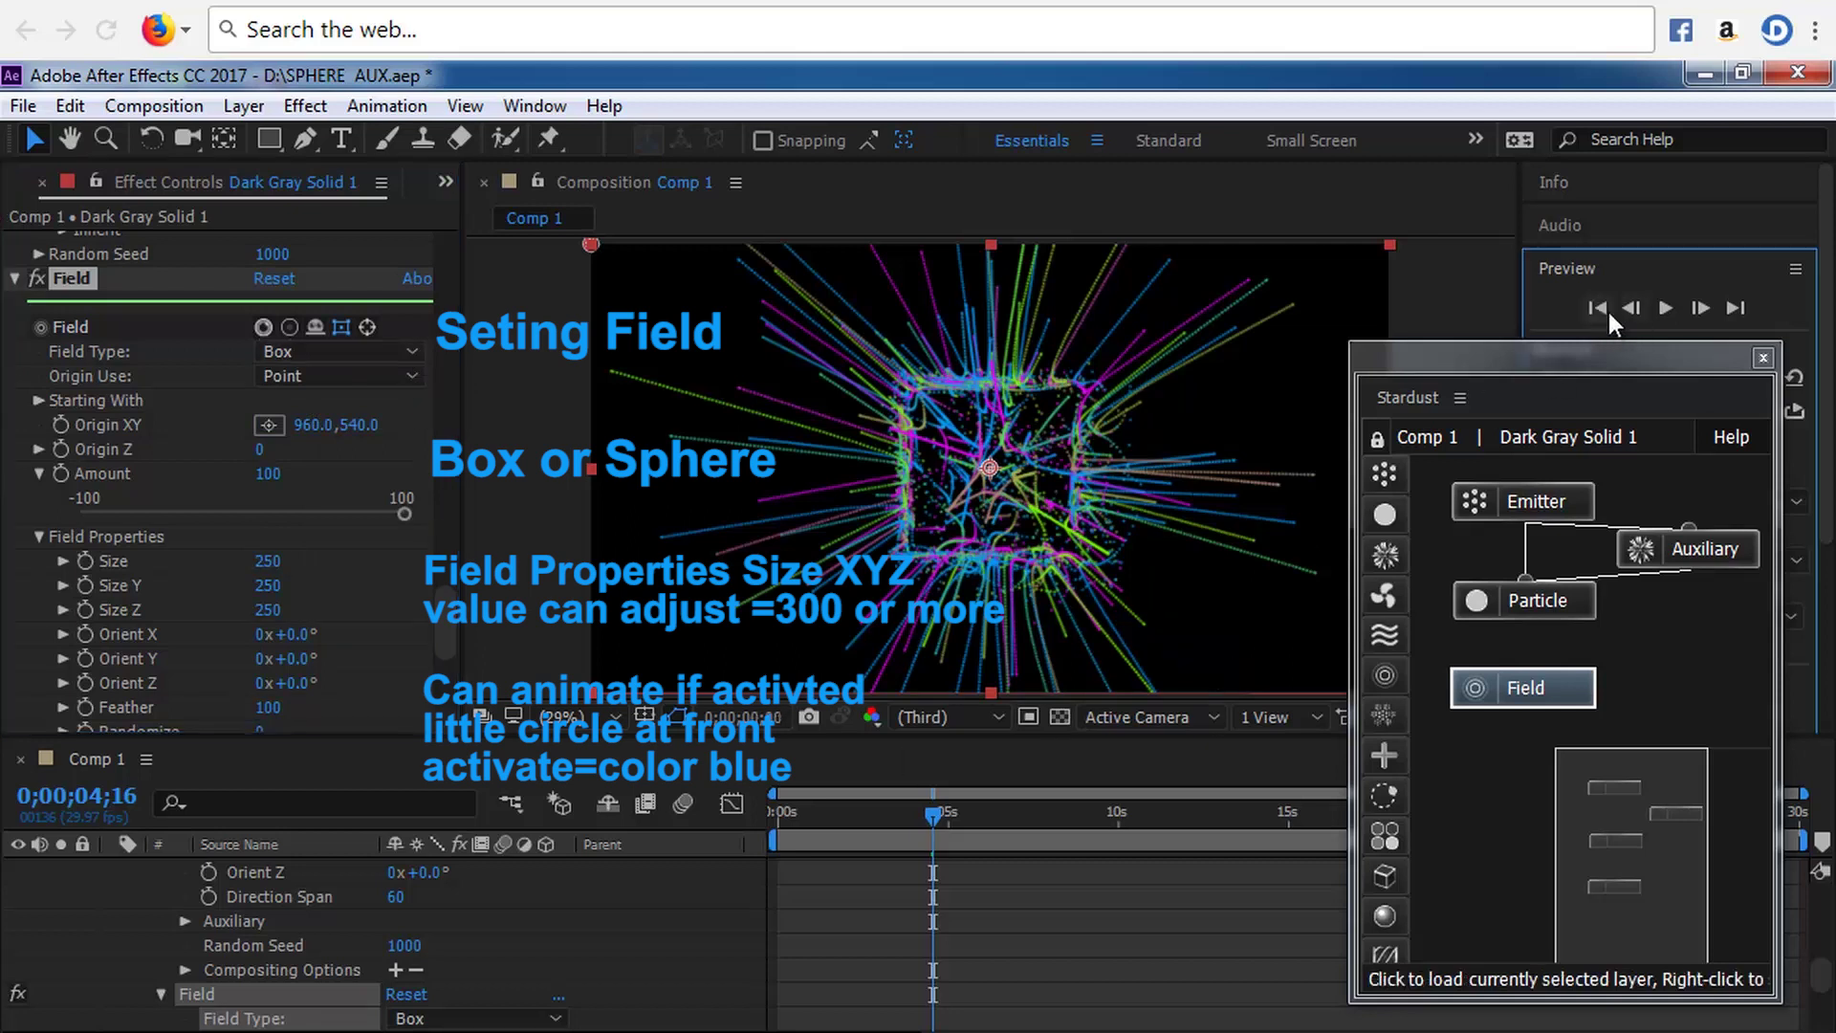
{"action": "left_click", "coordinate": [1662, 308]}
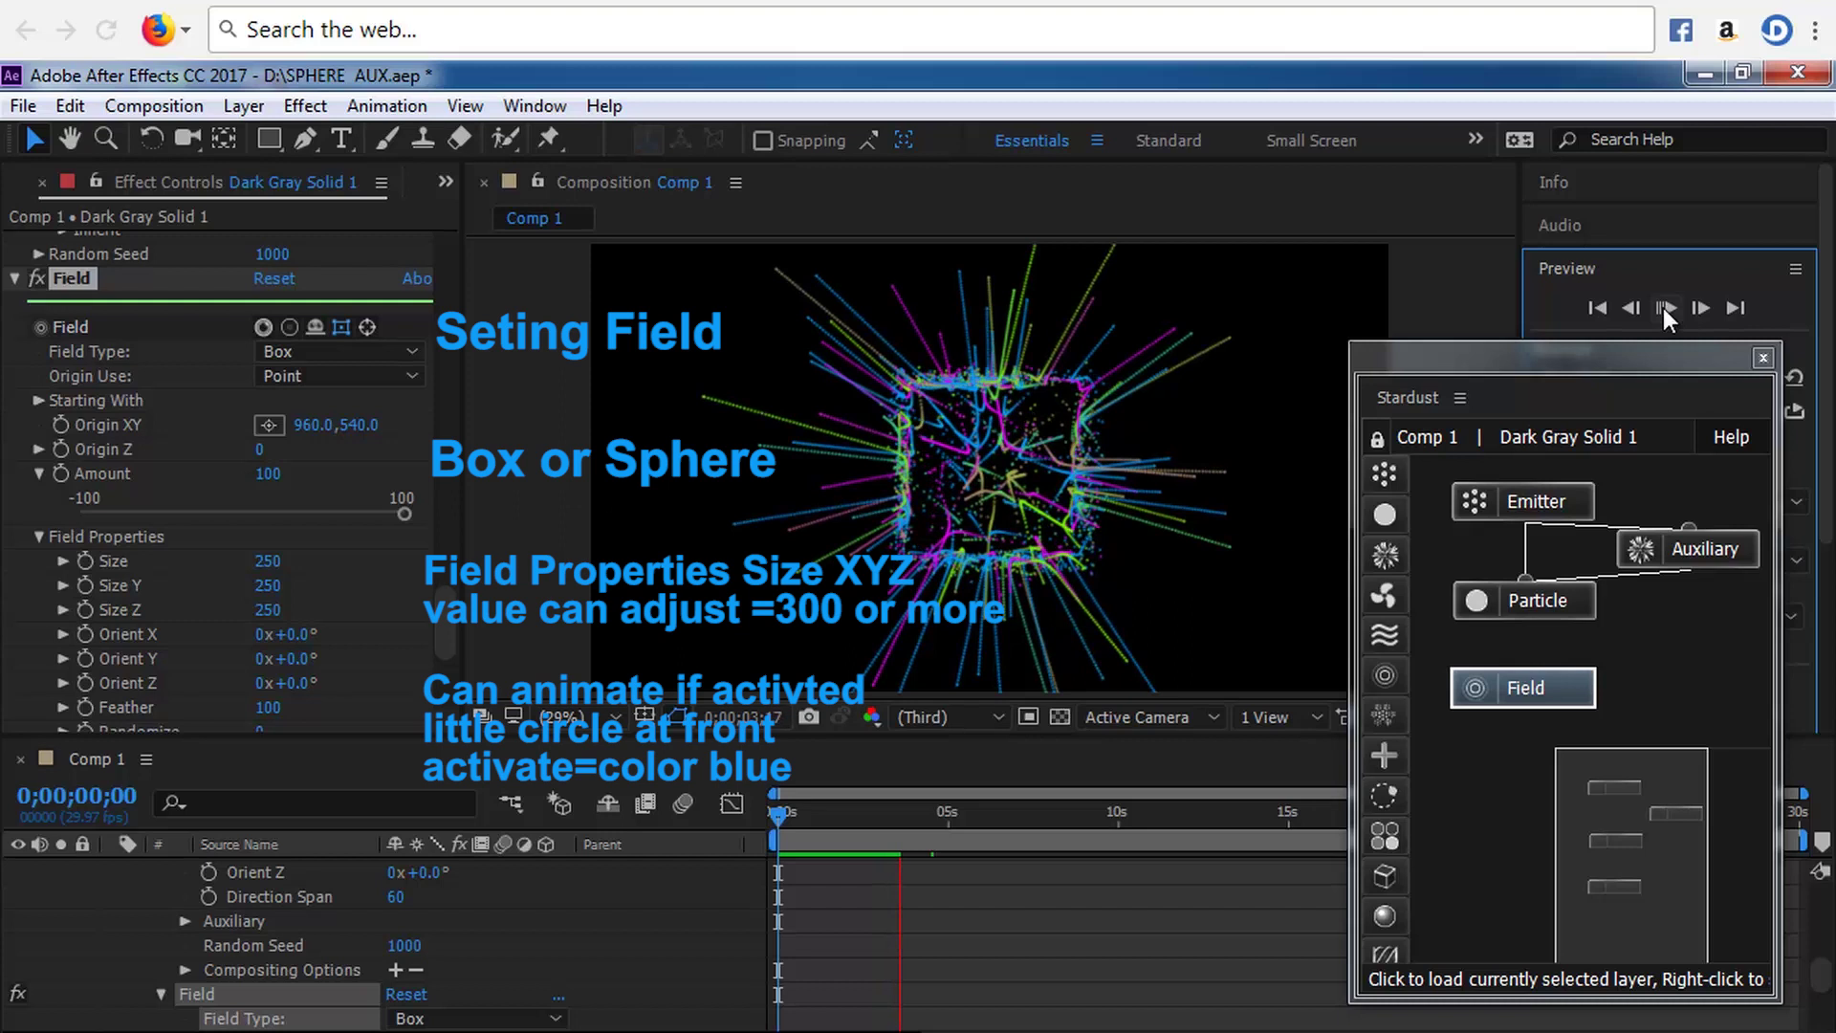
{"action": "left_click", "coordinate": [1663, 308]}
{"action": "left_click", "coordinate": [411, 352]}
{"action": "left_click", "coordinate": [364, 381]}
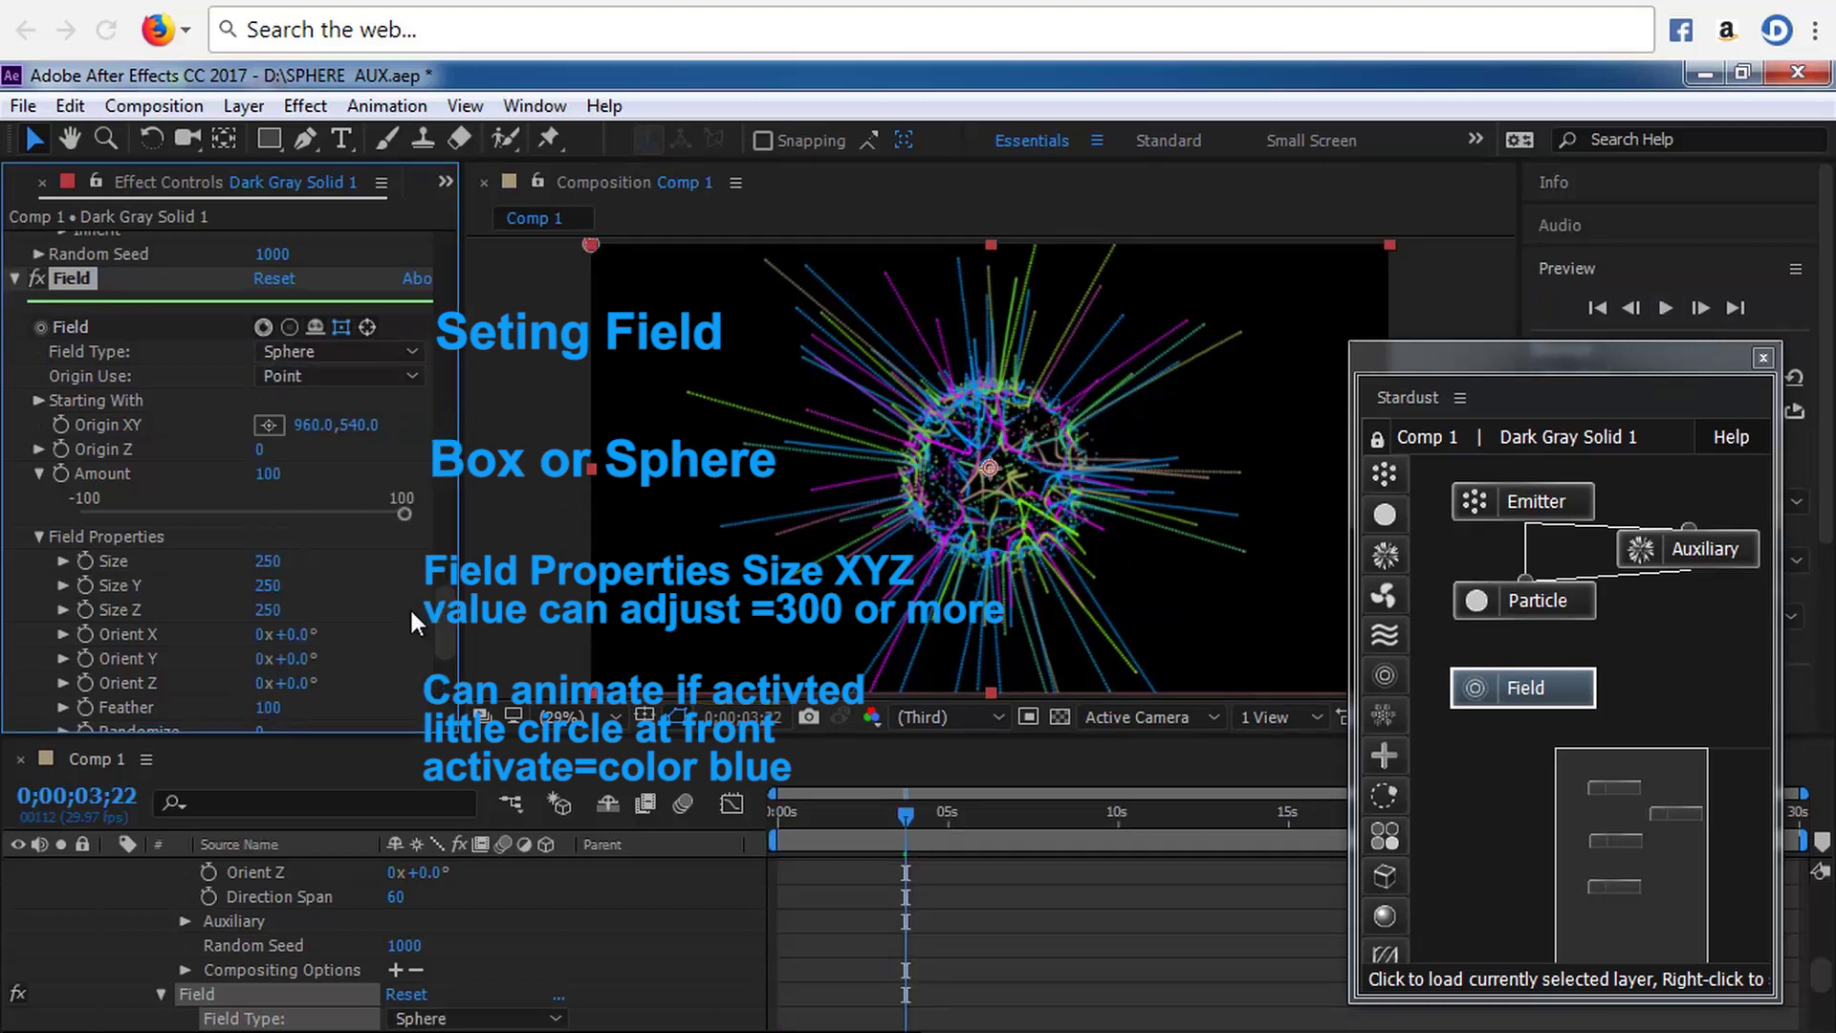
- Set the Size in the Field node's Field Properties to 300, leaving Size Y as it is
{"action": "scroll", "coordinate": [450, 623], "scroll_direction": "down", "scroll_amount": 4}
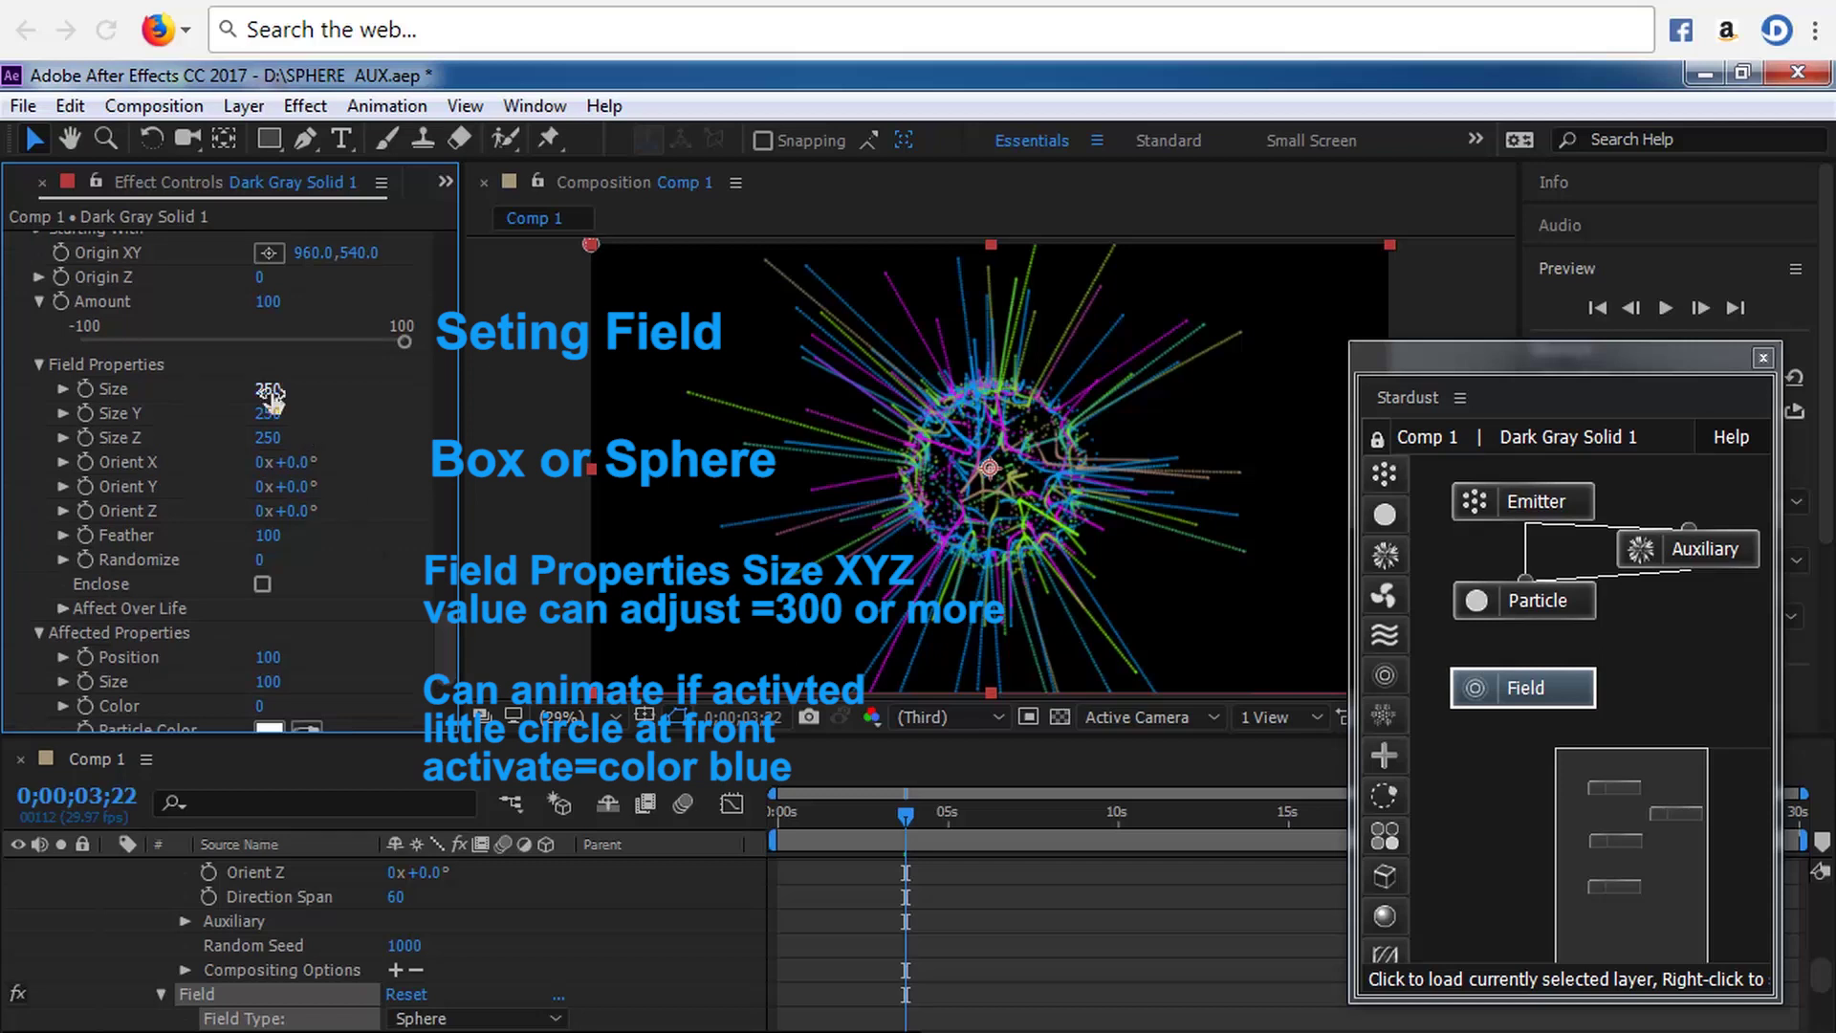
{"action": "left_click", "coordinate": [268, 389]}
{"action": "type", "text": "300"}
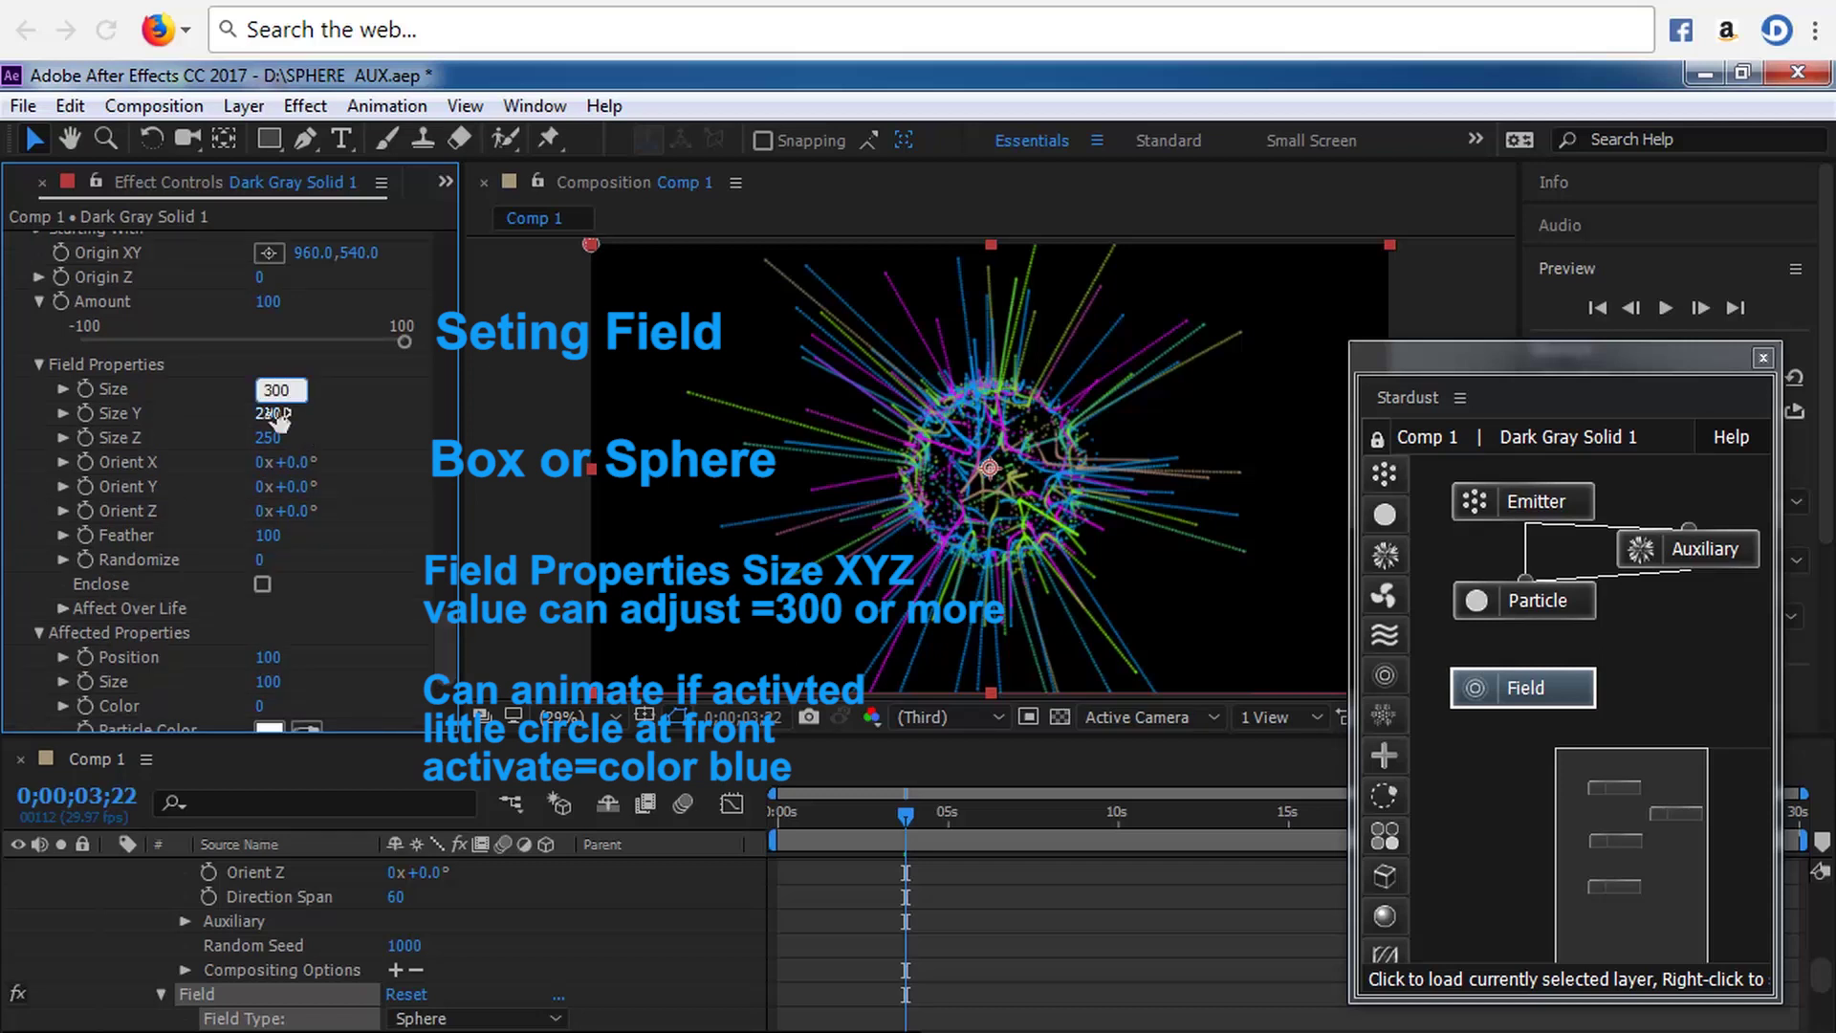
{"action": "left_click", "coordinate": [277, 413]}
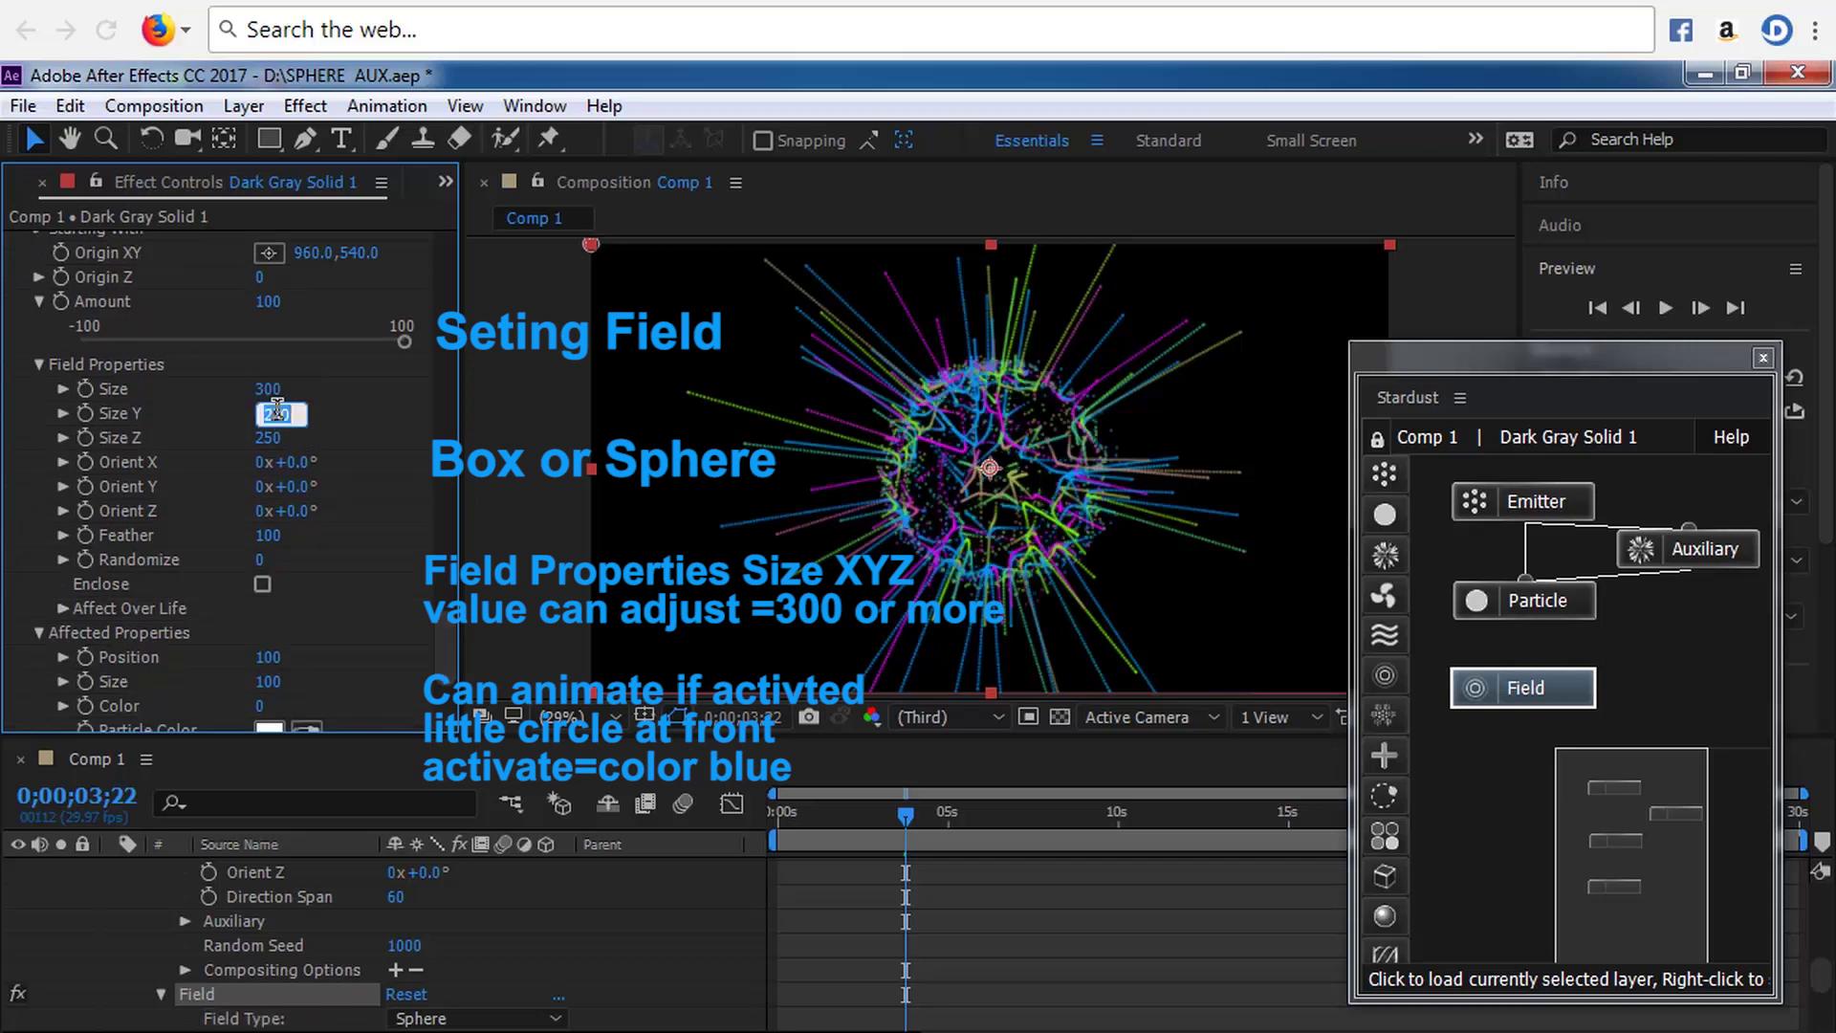
{"action": "key", "text": "Return"}
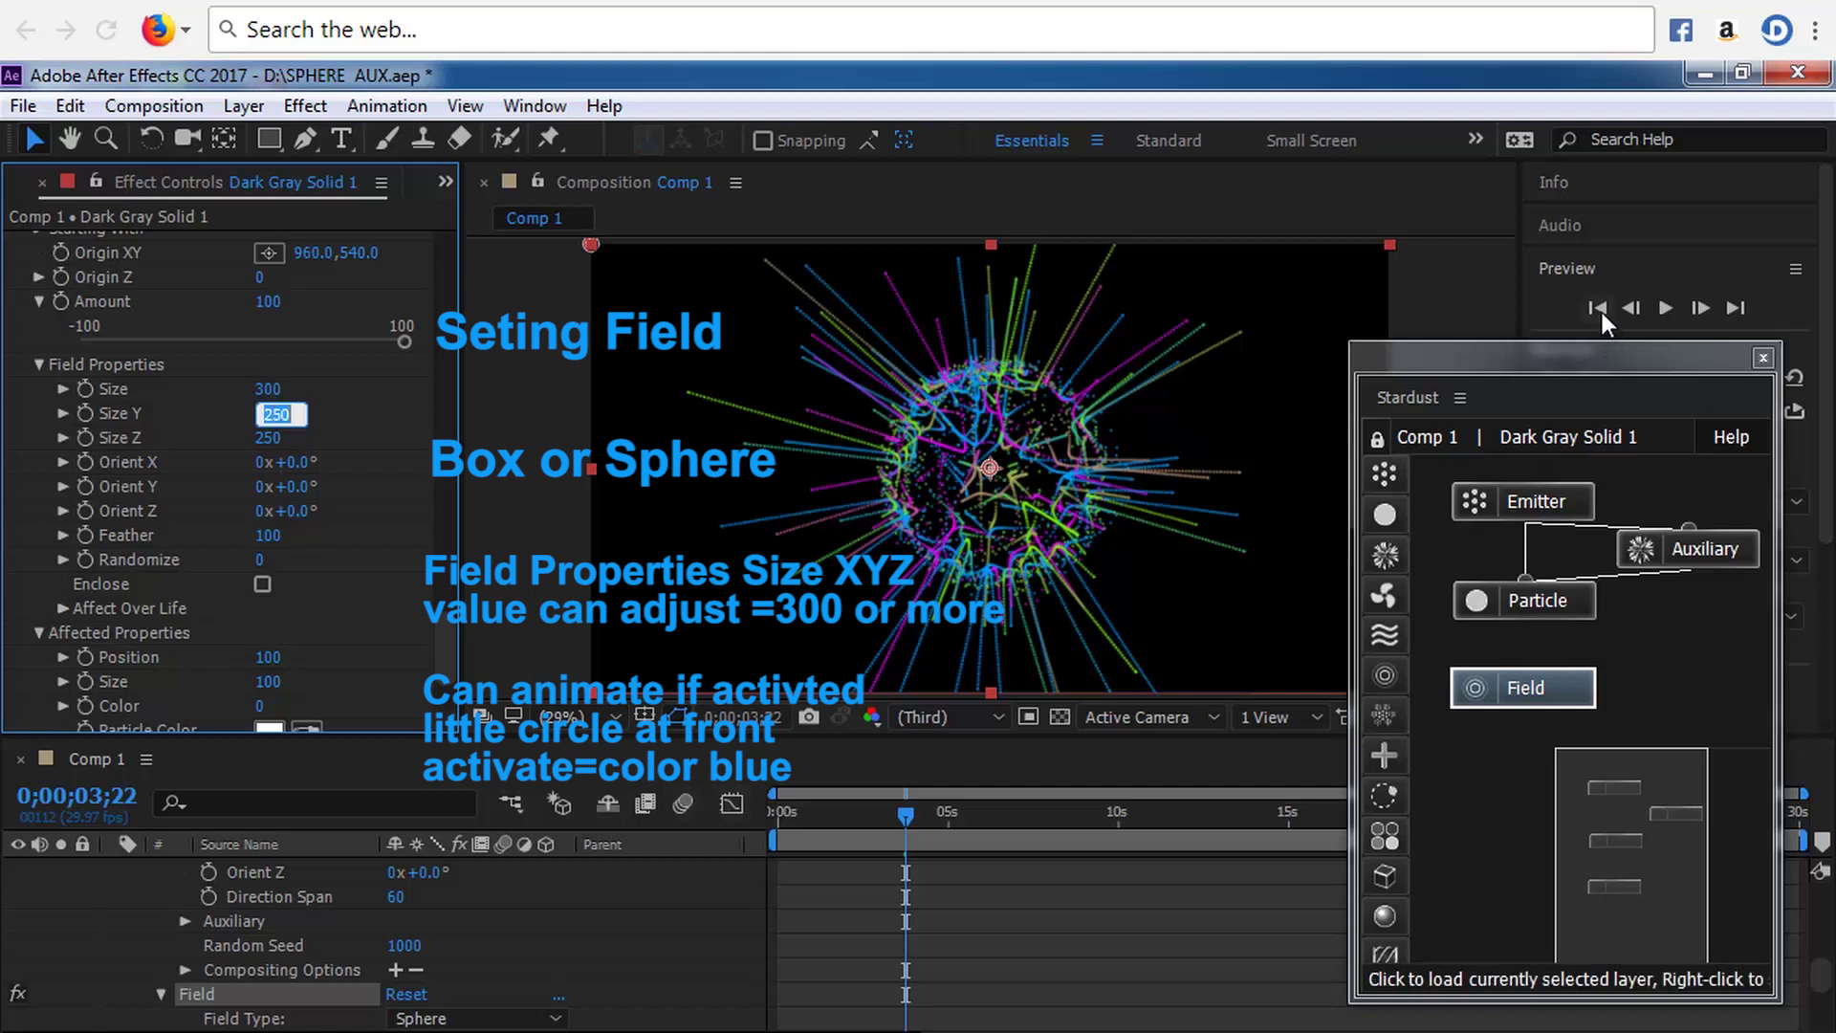
- At the start of the composition, enable keyframing for the Field node's Size, Size Y and Size Z and set each to 50
{"action": "left_click", "coordinate": [1597, 307]}
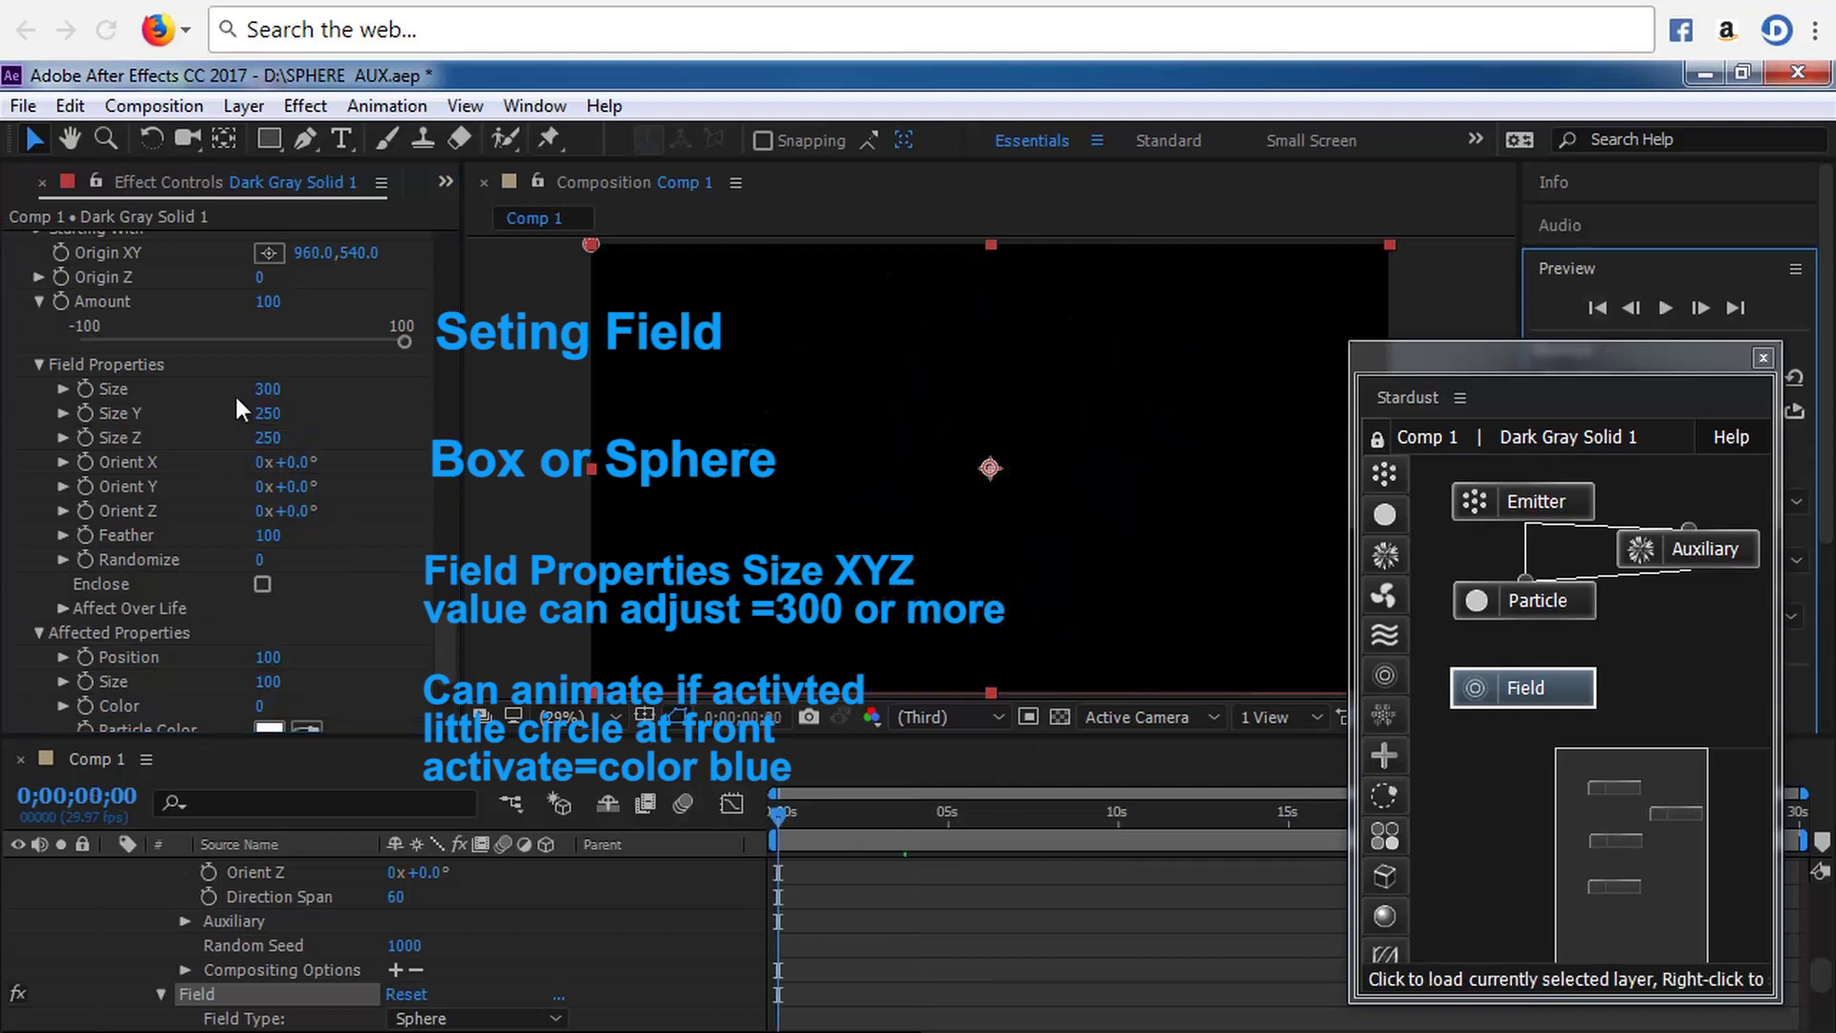
{"action": "left_click", "coordinate": [277, 390]}
{"action": "type", "text": "50"}
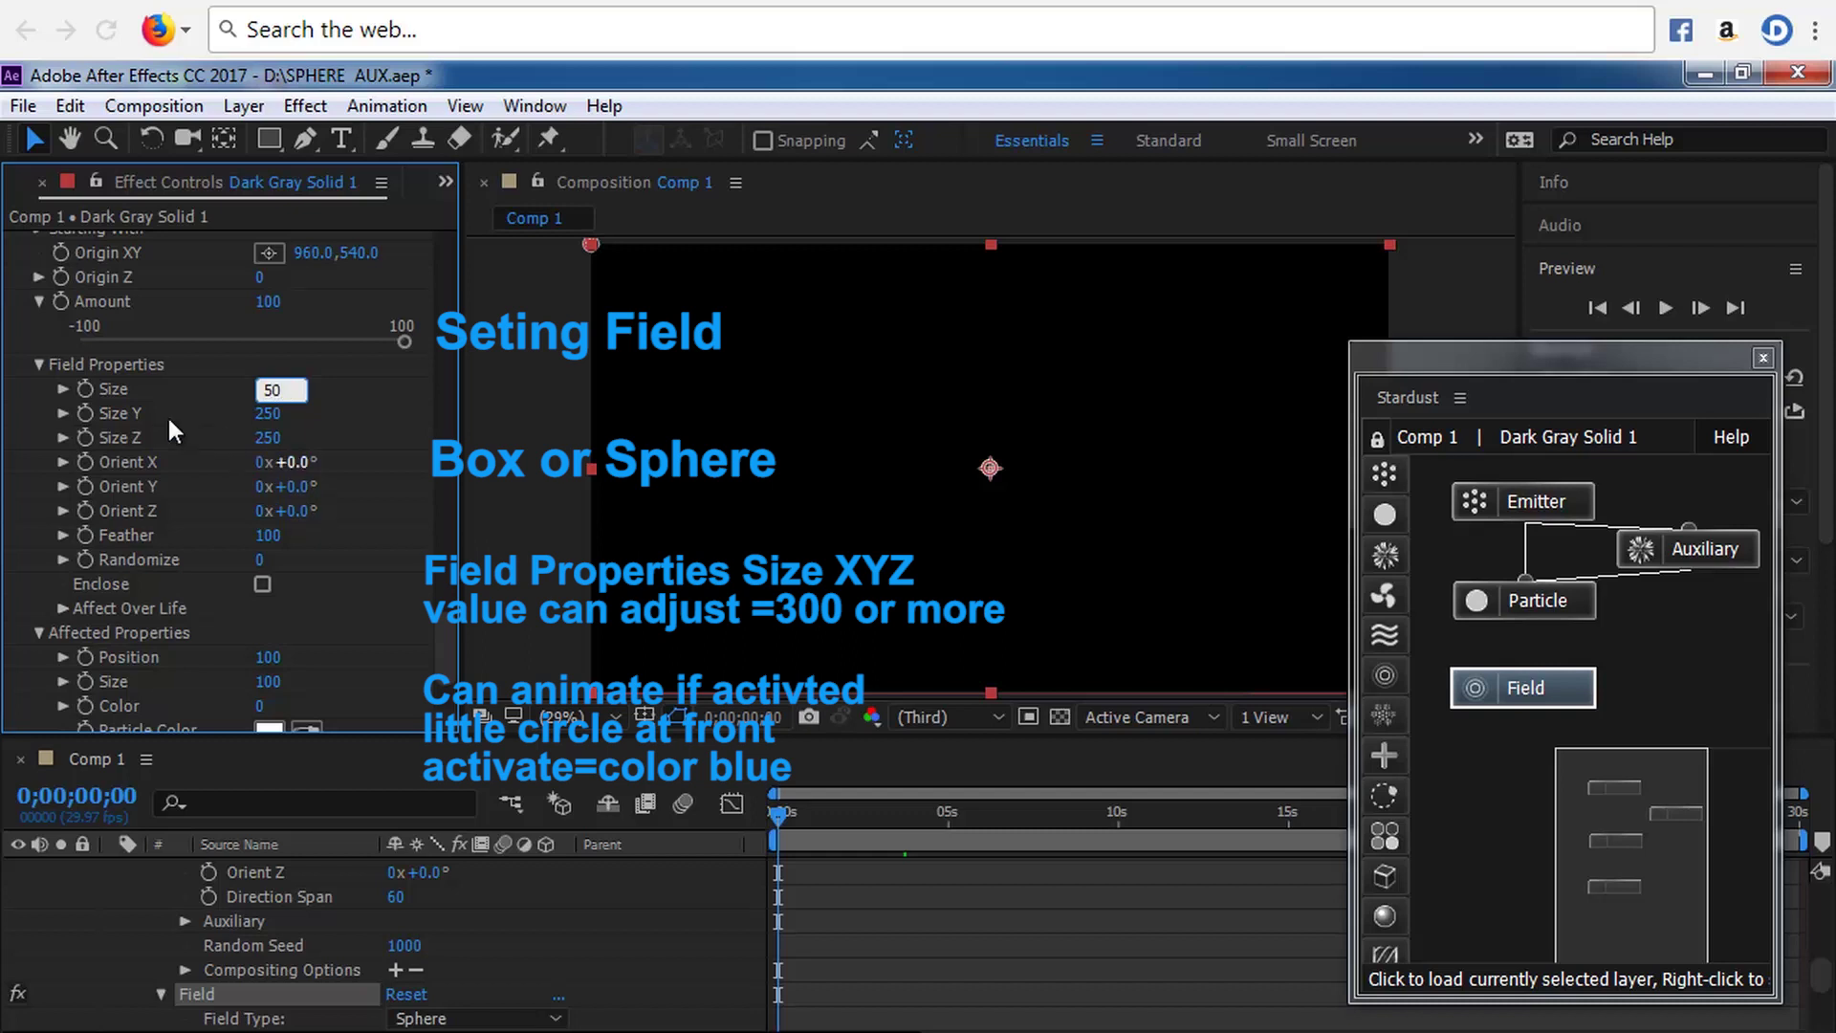
{"action": "left_click", "coordinate": [86, 388]}
{"action": "left_click", "coordinate": [85, 413]}
{"action": "left_click", "coordinate": [273, 413]}
{"action": "type", "text": "50"}
{"action": "key", "text": "Tab"}
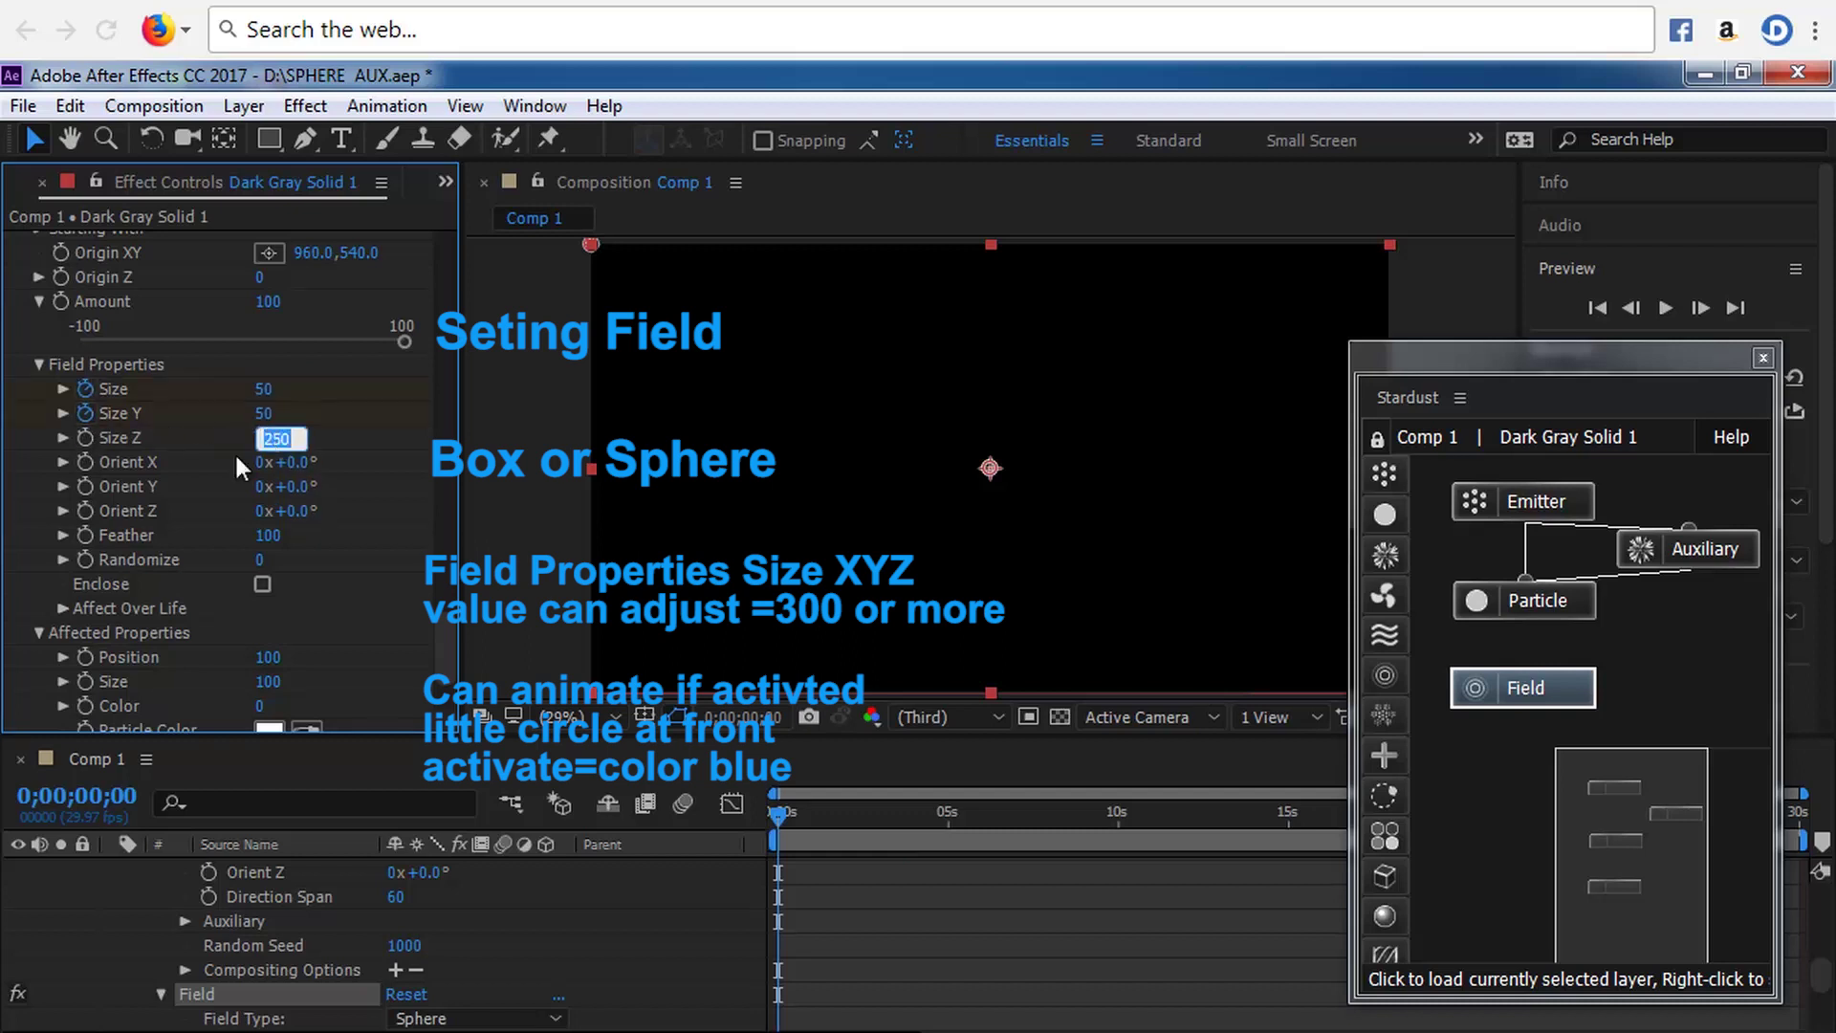
{"action": "left_click", "coordinate": [85, 437]}
{"action": "left_click", "coordinate": [276, 438]}
{"action": "type", "text": "50"}
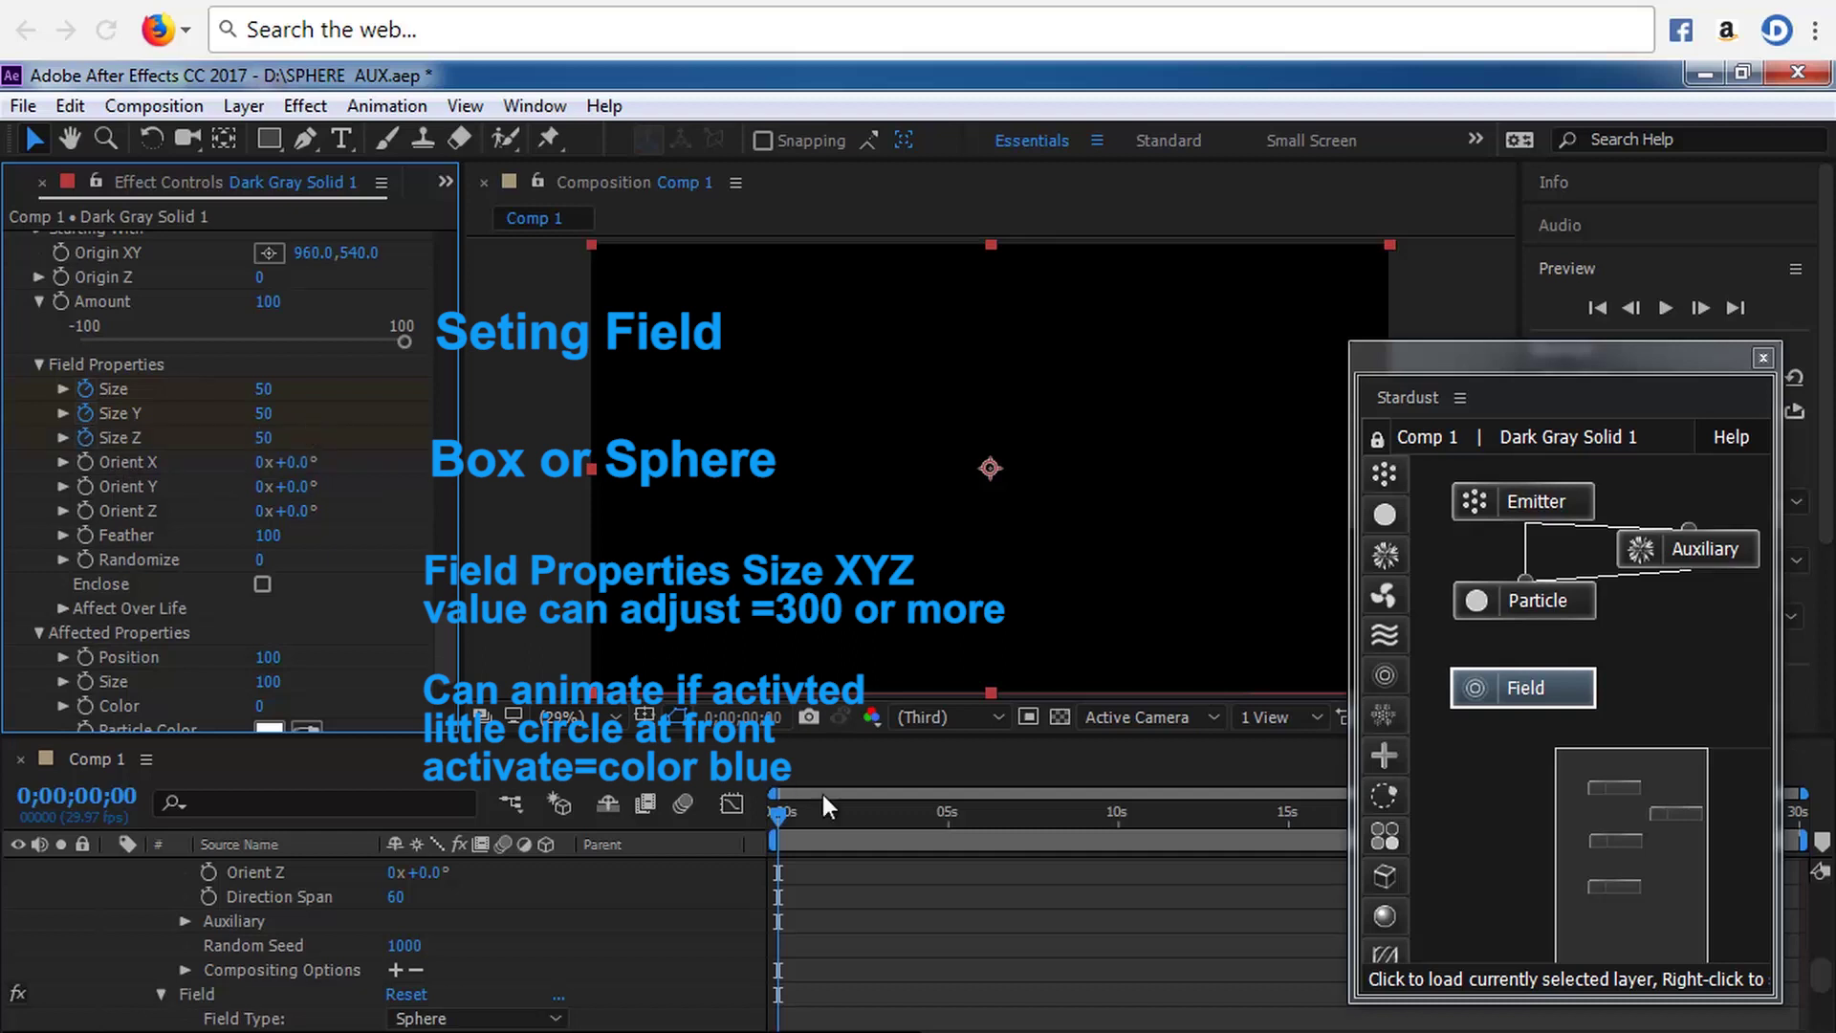
- Keyframe the Field node's Size, Size Y and Size Z at 300 each at 0;00;04;29
{"action": "left_click", "coordinate": [871, 818]}
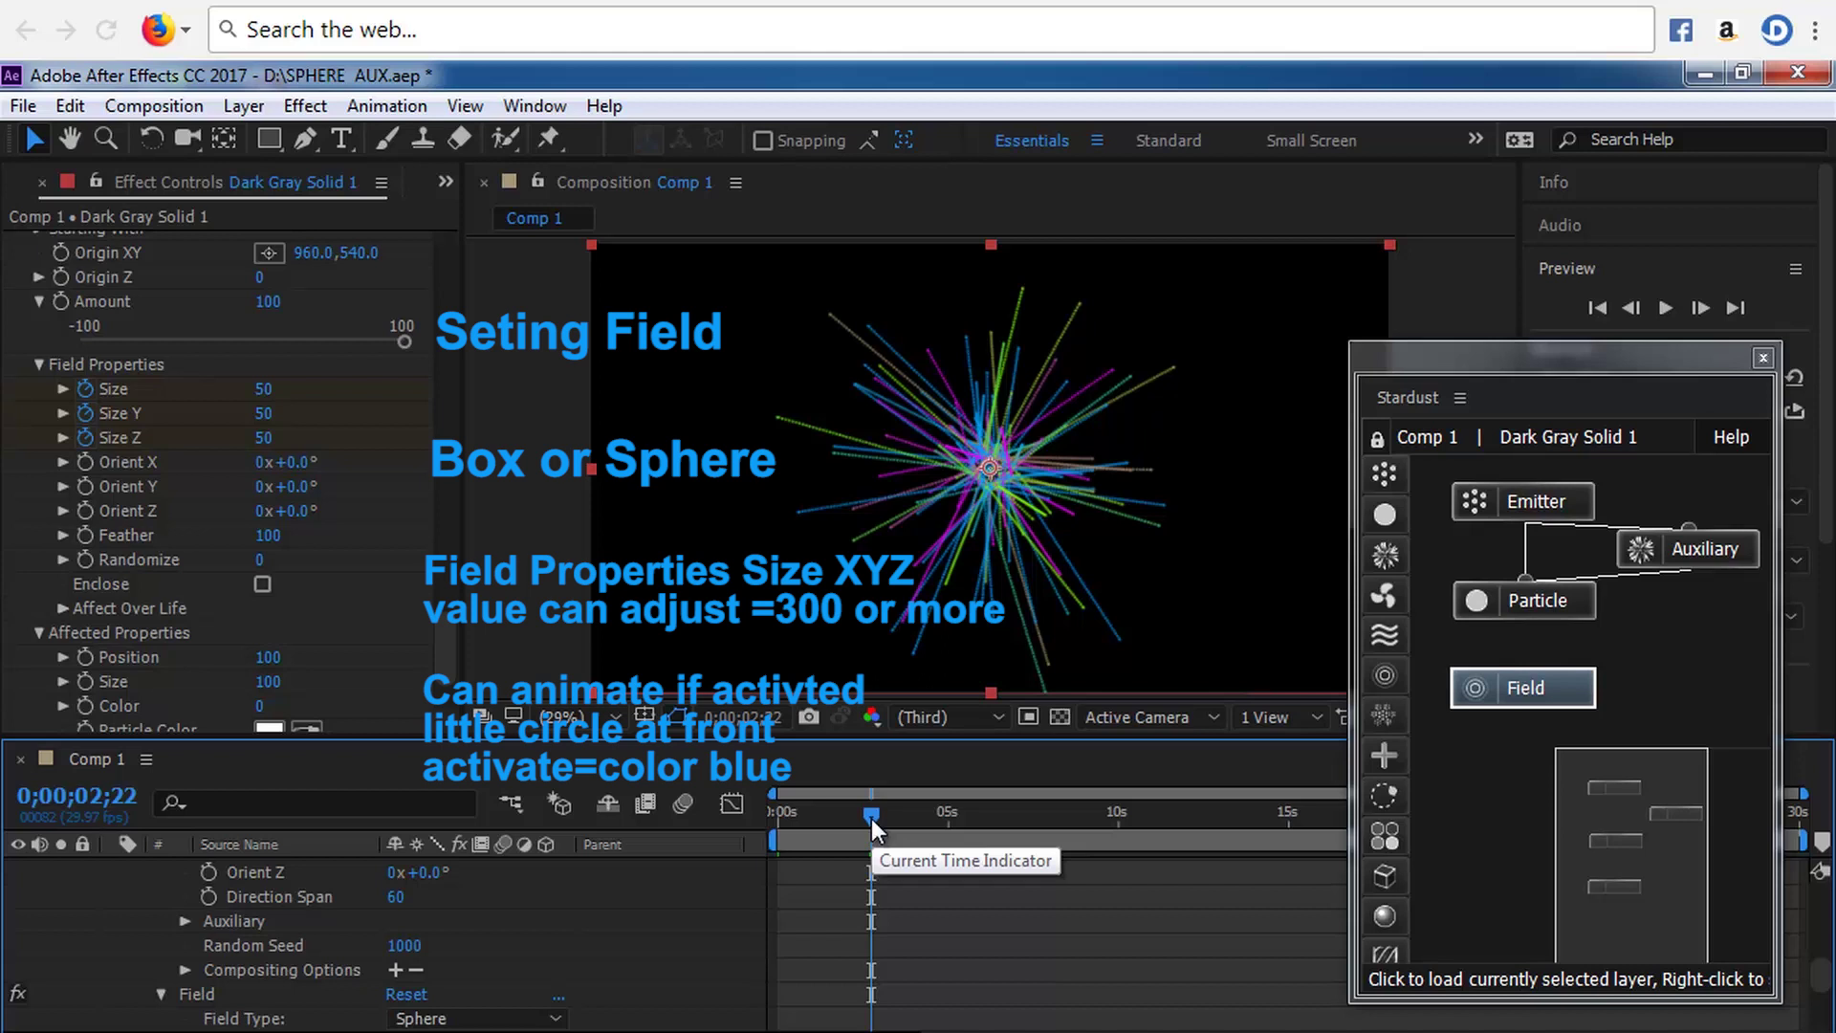
{"action": "left_click", "coordinate": [949, 817]}
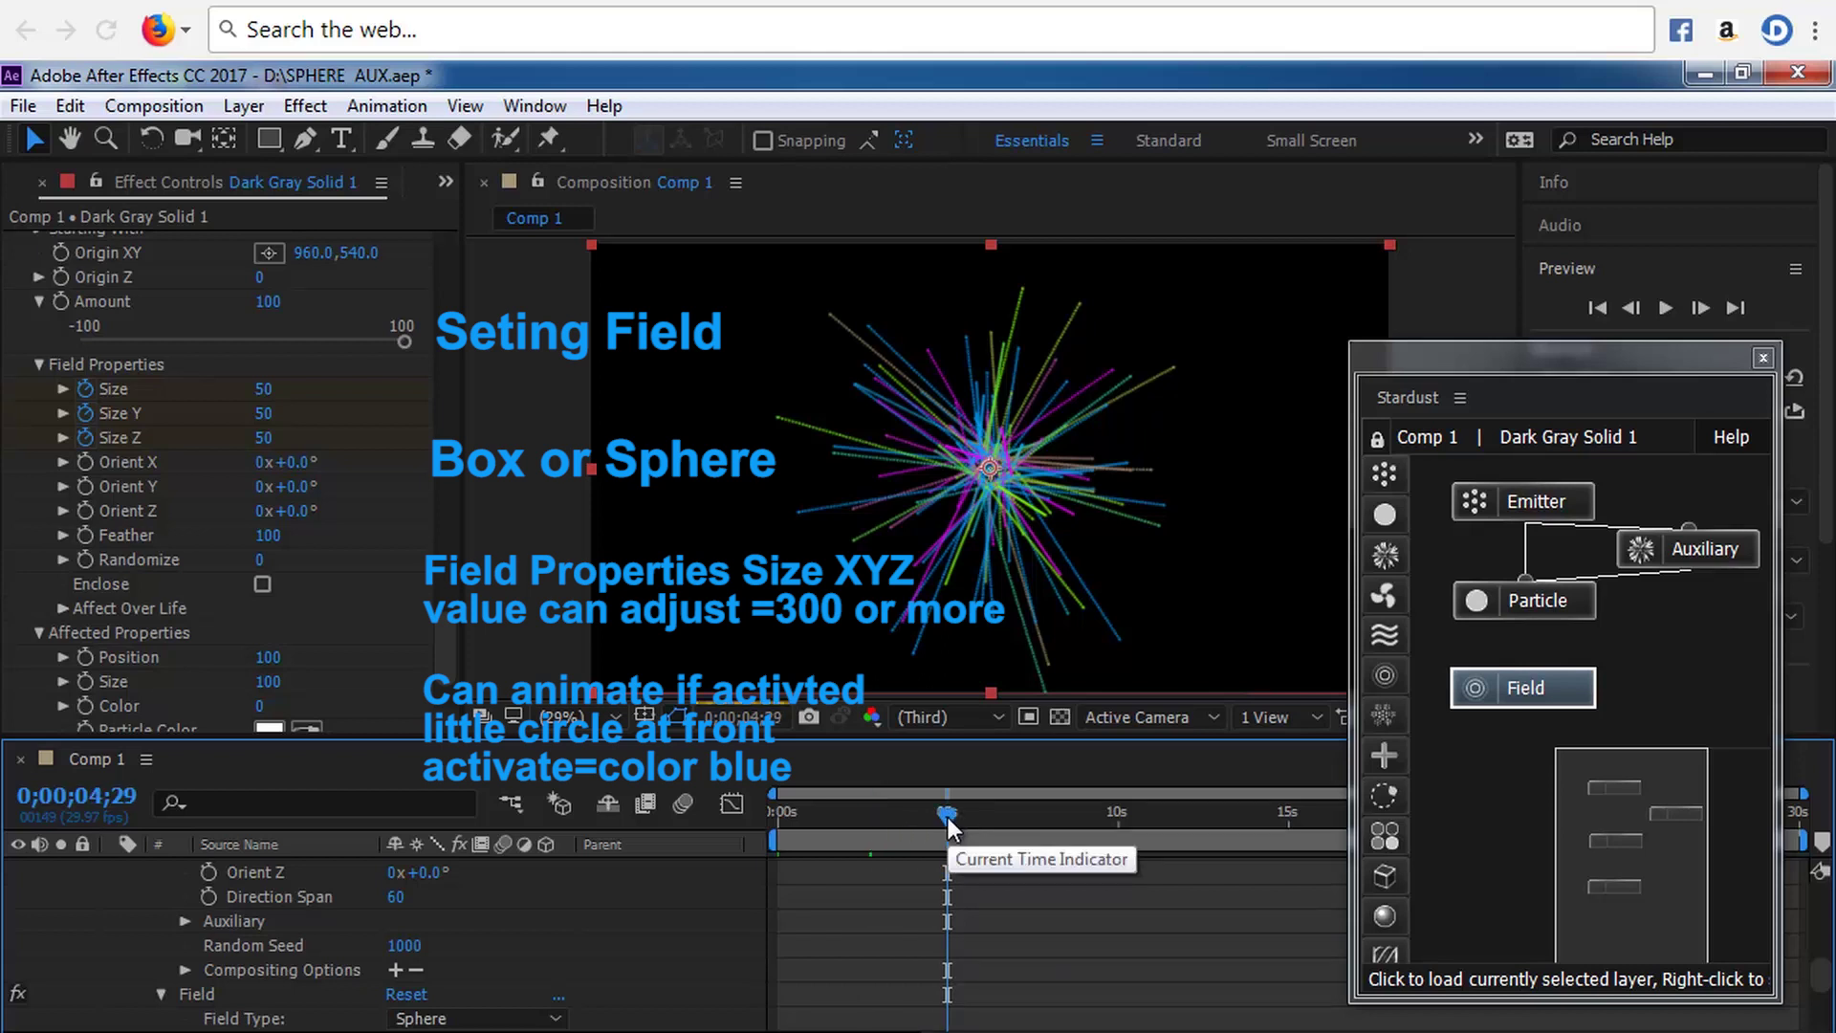
{"action": "left_click", "coordinate": [264, 437]}
{"action": "type", "text": "300"}
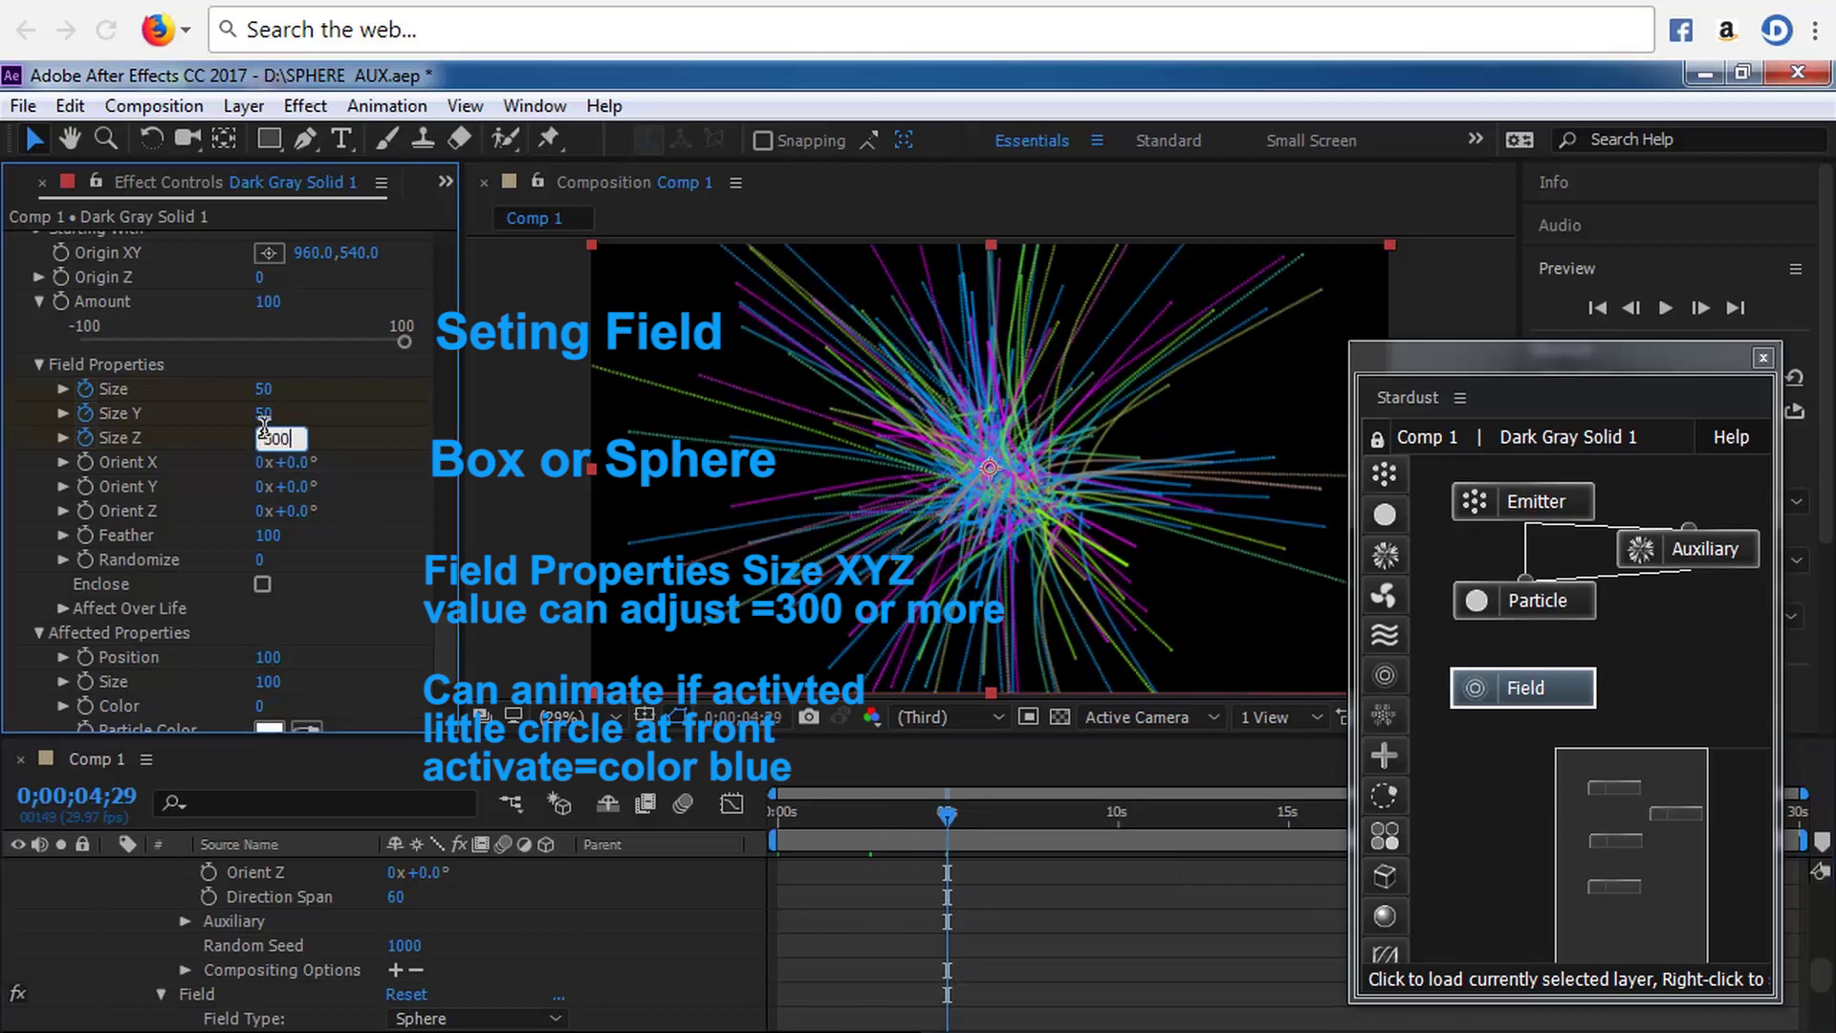
{"action": "left_click", "coordinate": [262, 413]}
{"action": "type", "text": "300"}
{"action": "left_click", "coordinate": [267, 390]}
{"action": "type", "text": "300"}
{"action": "left_click", "coordinate": [335, 386]}
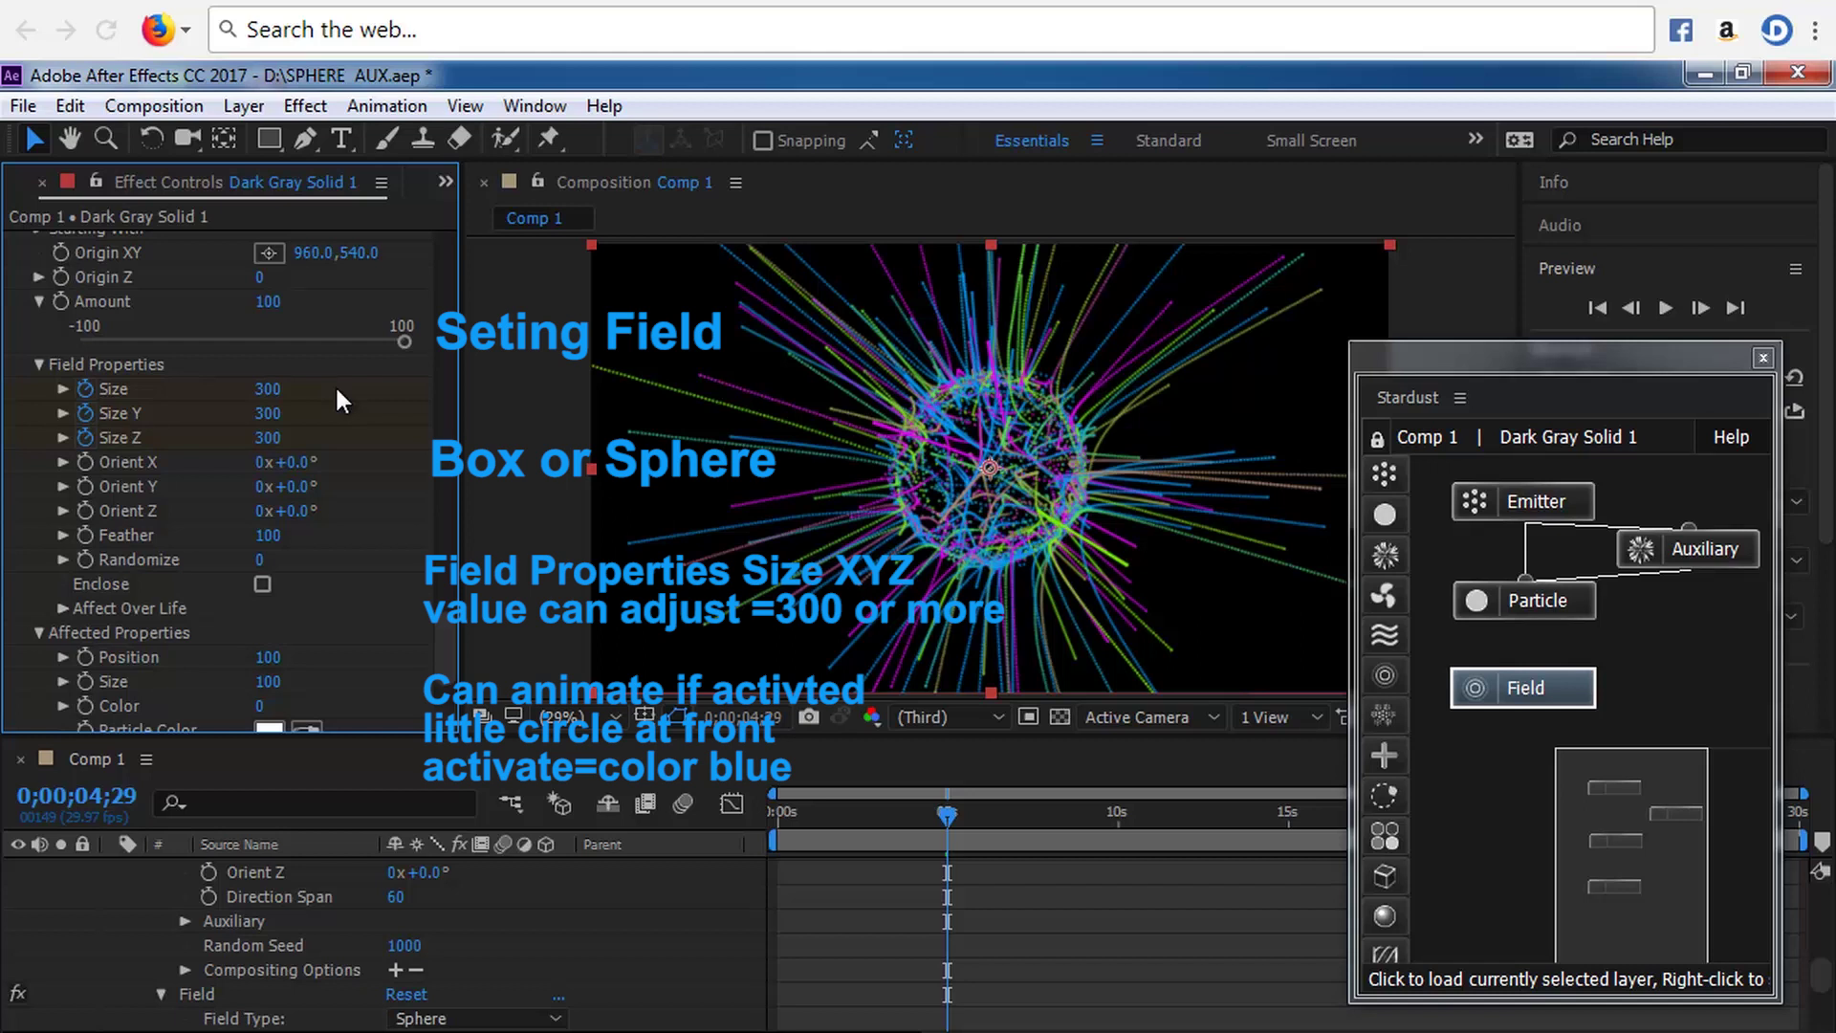
- Keyframe the Field node at 0;00;07;19 with Size 500 and both Size Y and Size Z at 100
{"action": "left_click", "coordinate": [1037, 817]}
{"action": "left_click", "coordinate": [267, 390]}
{"action": "type", "text": "500"}
{"action": "left_click", "coordinate": [278, 412]}
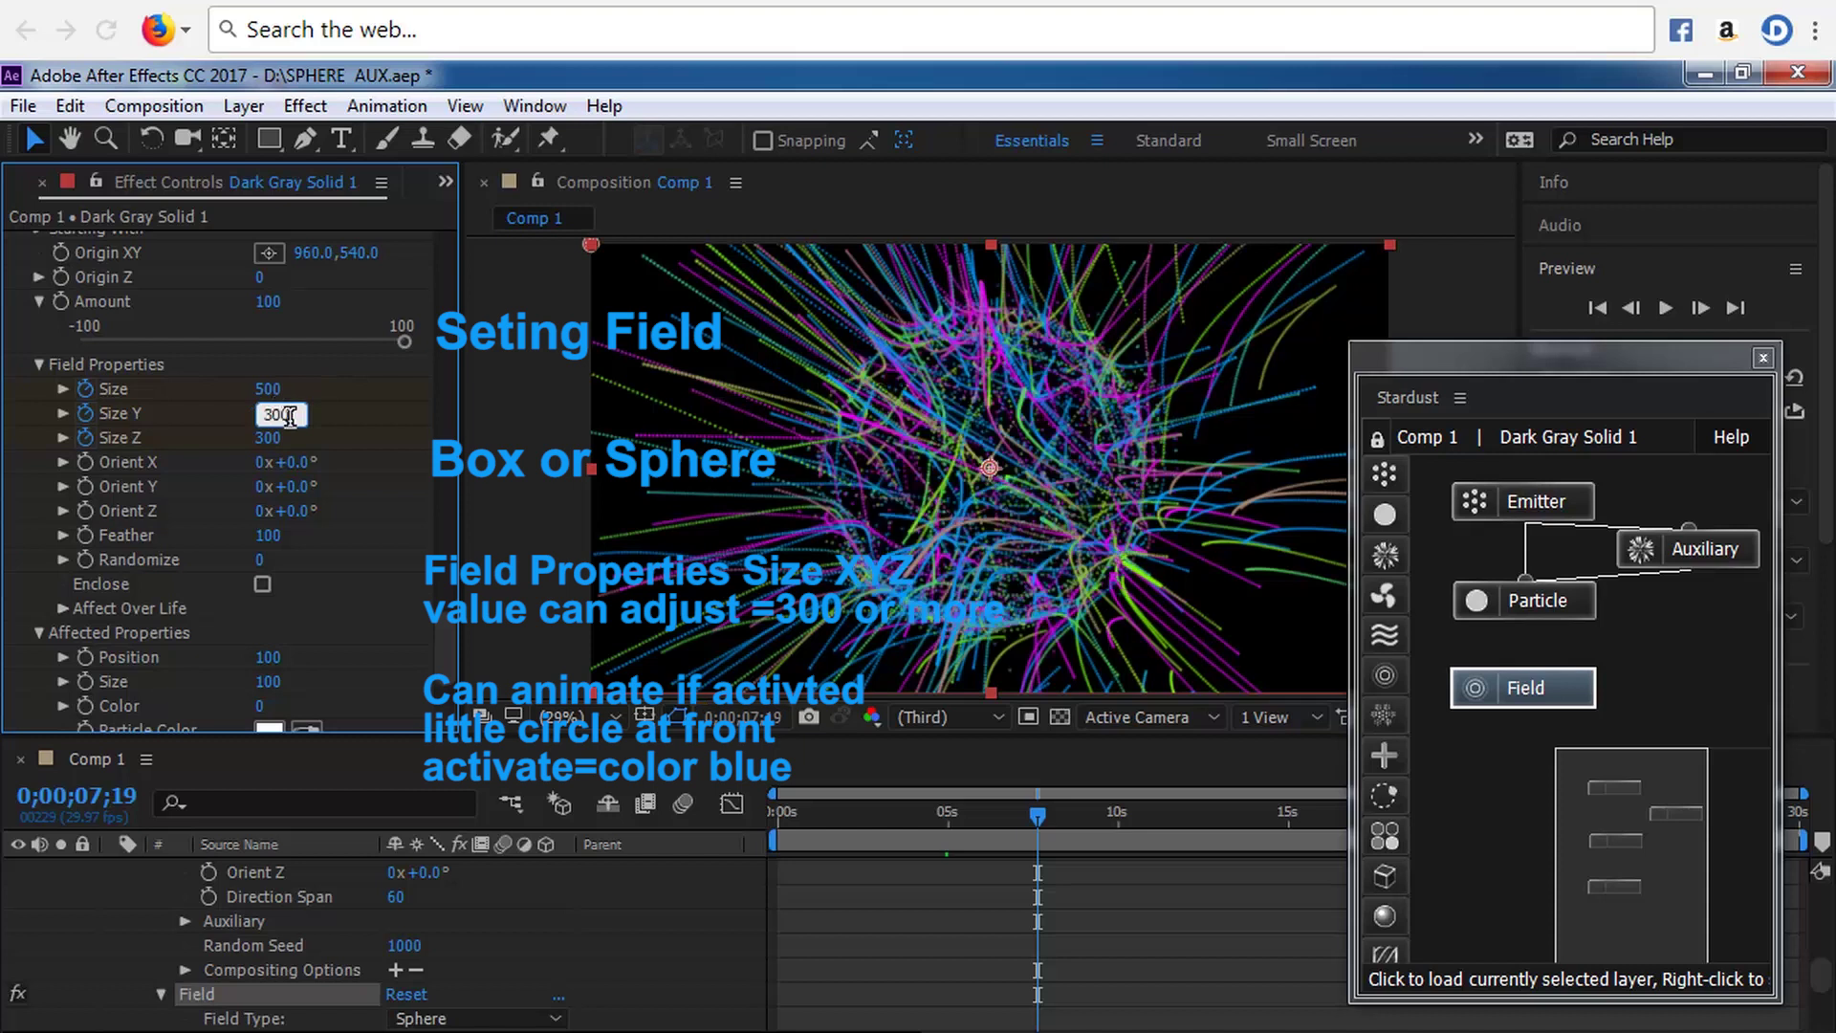
{"action": "type", "text": "100"}
{"action": "left_click", "coordinate": [334, 410]}
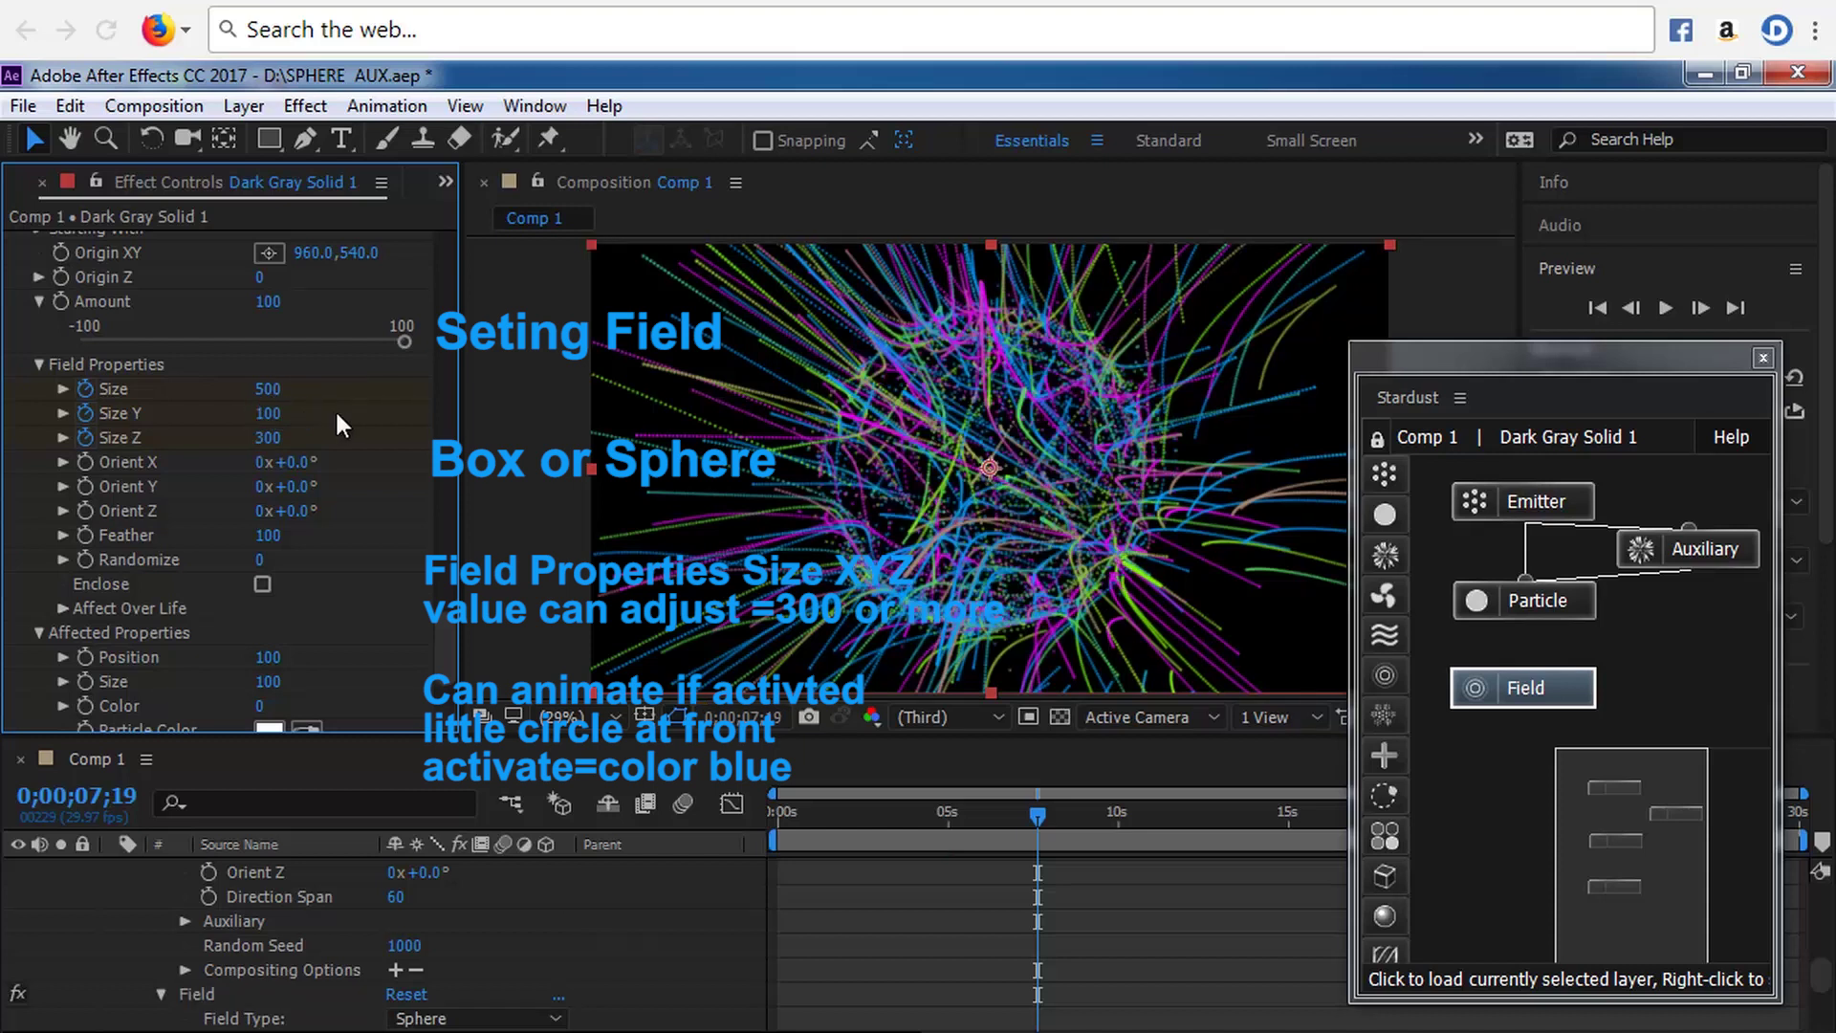
{"action": "left_click", "coordinate": [276, 437]}
{"action": "type", "text": "1"}
- Keyframe the Field node at 0;00;10;00 with Size 600 and both Size Y and Size Z at 50
{"action": "left_click", "coordinate": [1117, 825]}
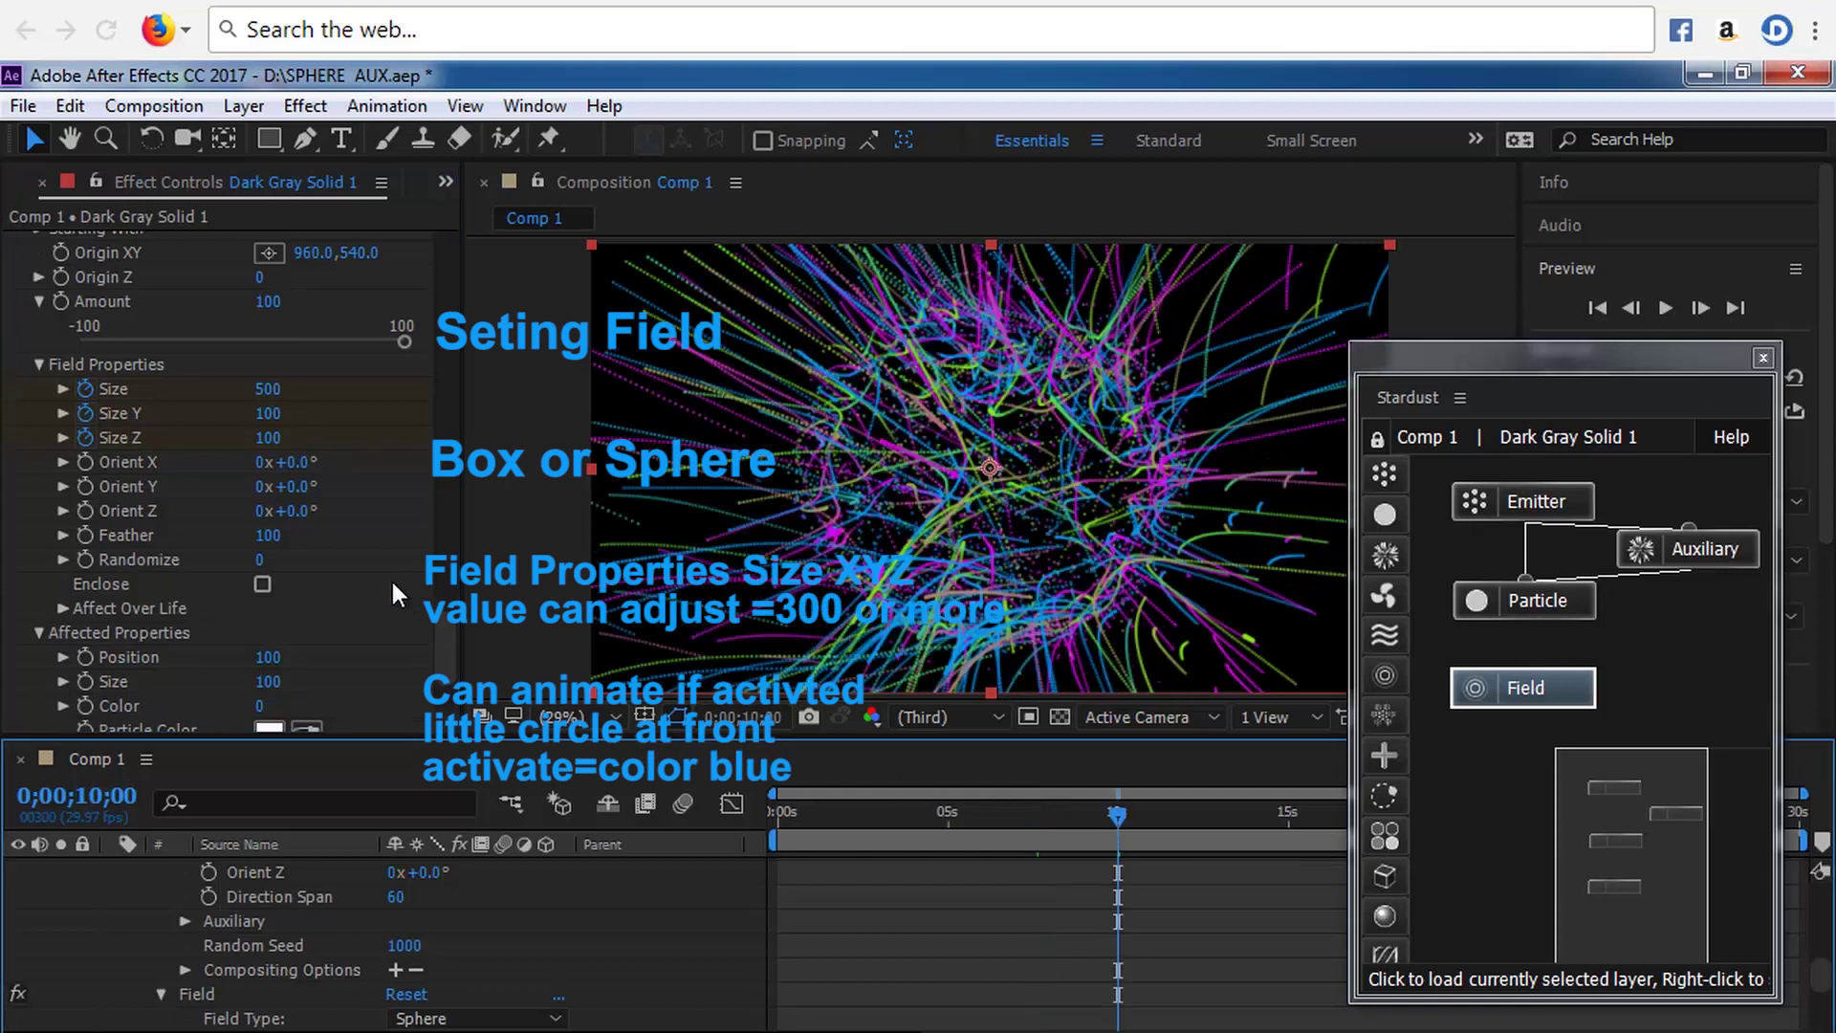
{"action": "left_click", "coordinate": [268, 389]}
{"action": "type", "text": "600"}
{"action": "key", "text": "Return"}
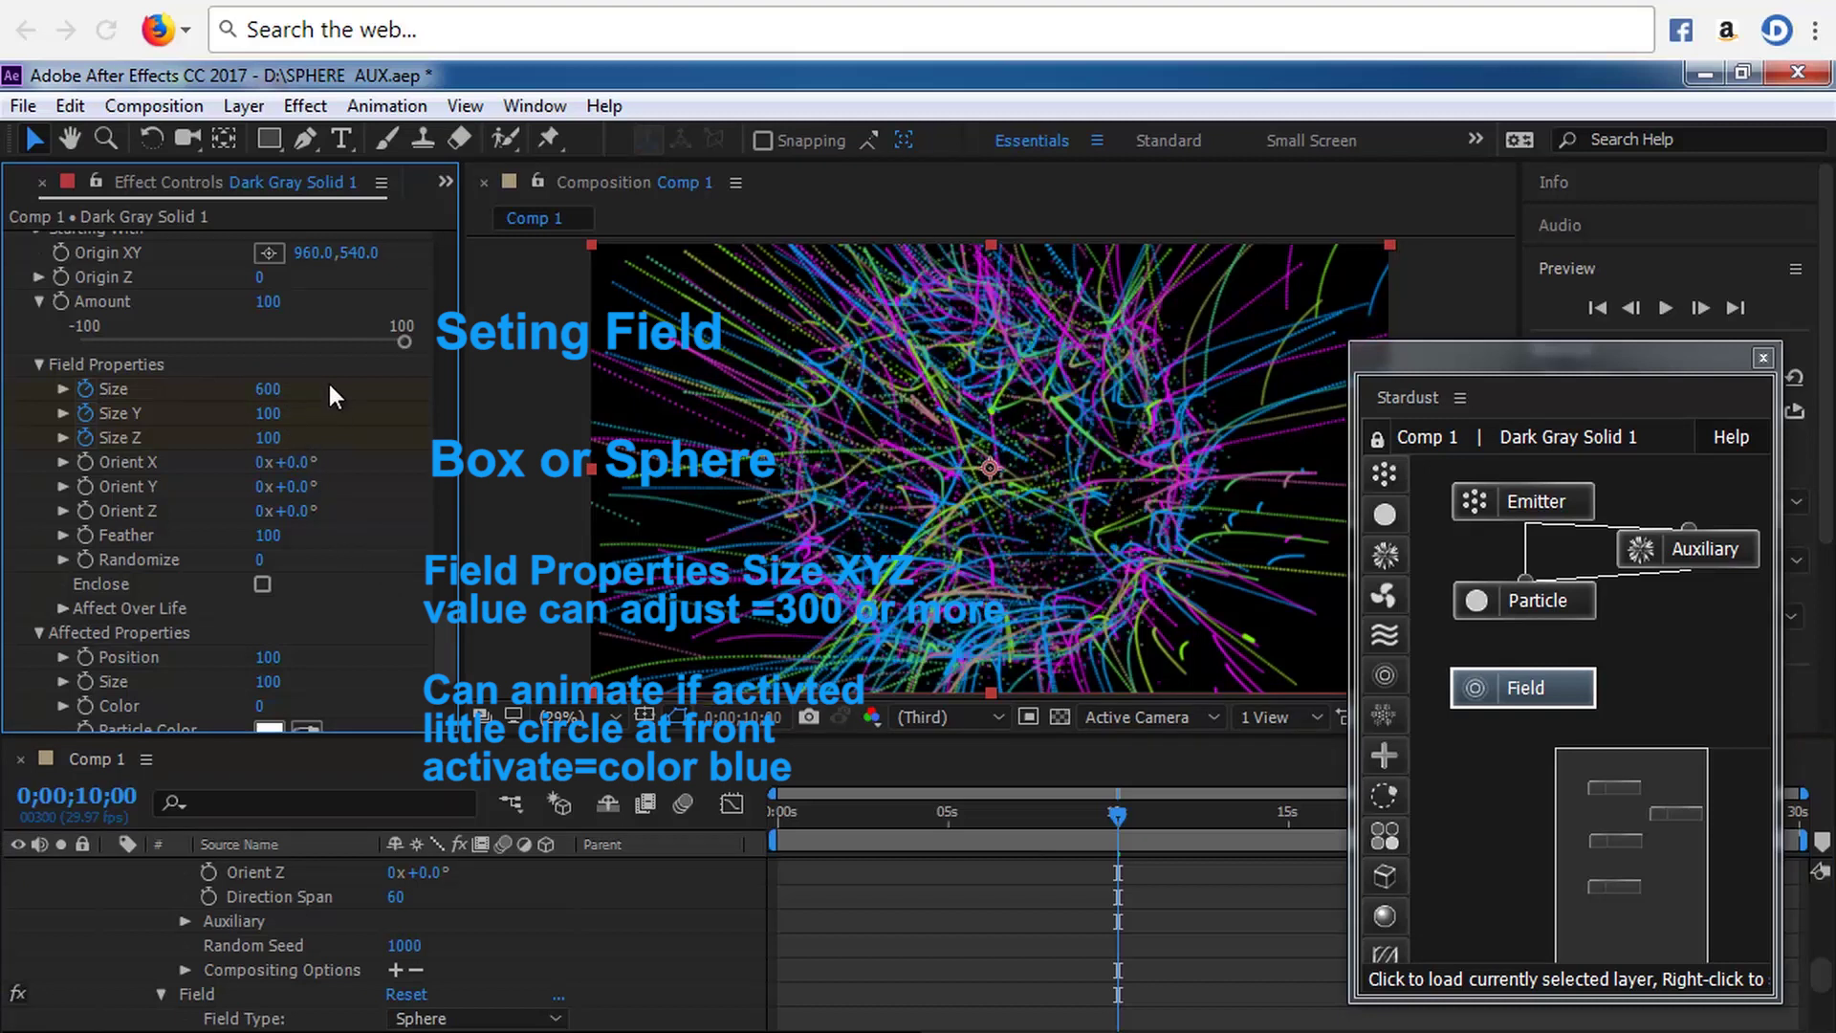
{"action": "left_click", "coordinate": [272, 412]}
{"action": "type", "text": "50"}
{"action": "key", "text": "Return"}
{"action": "left_click", "coordinate": [267, 438]}
{"action": "type", "text": "300"}
{"action": "key", "text": "Return"}
- Try the Box type on the Field node with the keyframed sizes, and switch it back to Sphere
{"action": "scroll", "coordinate": [439, 616], "scroll_direction": "up", "scroll_amount": 5}
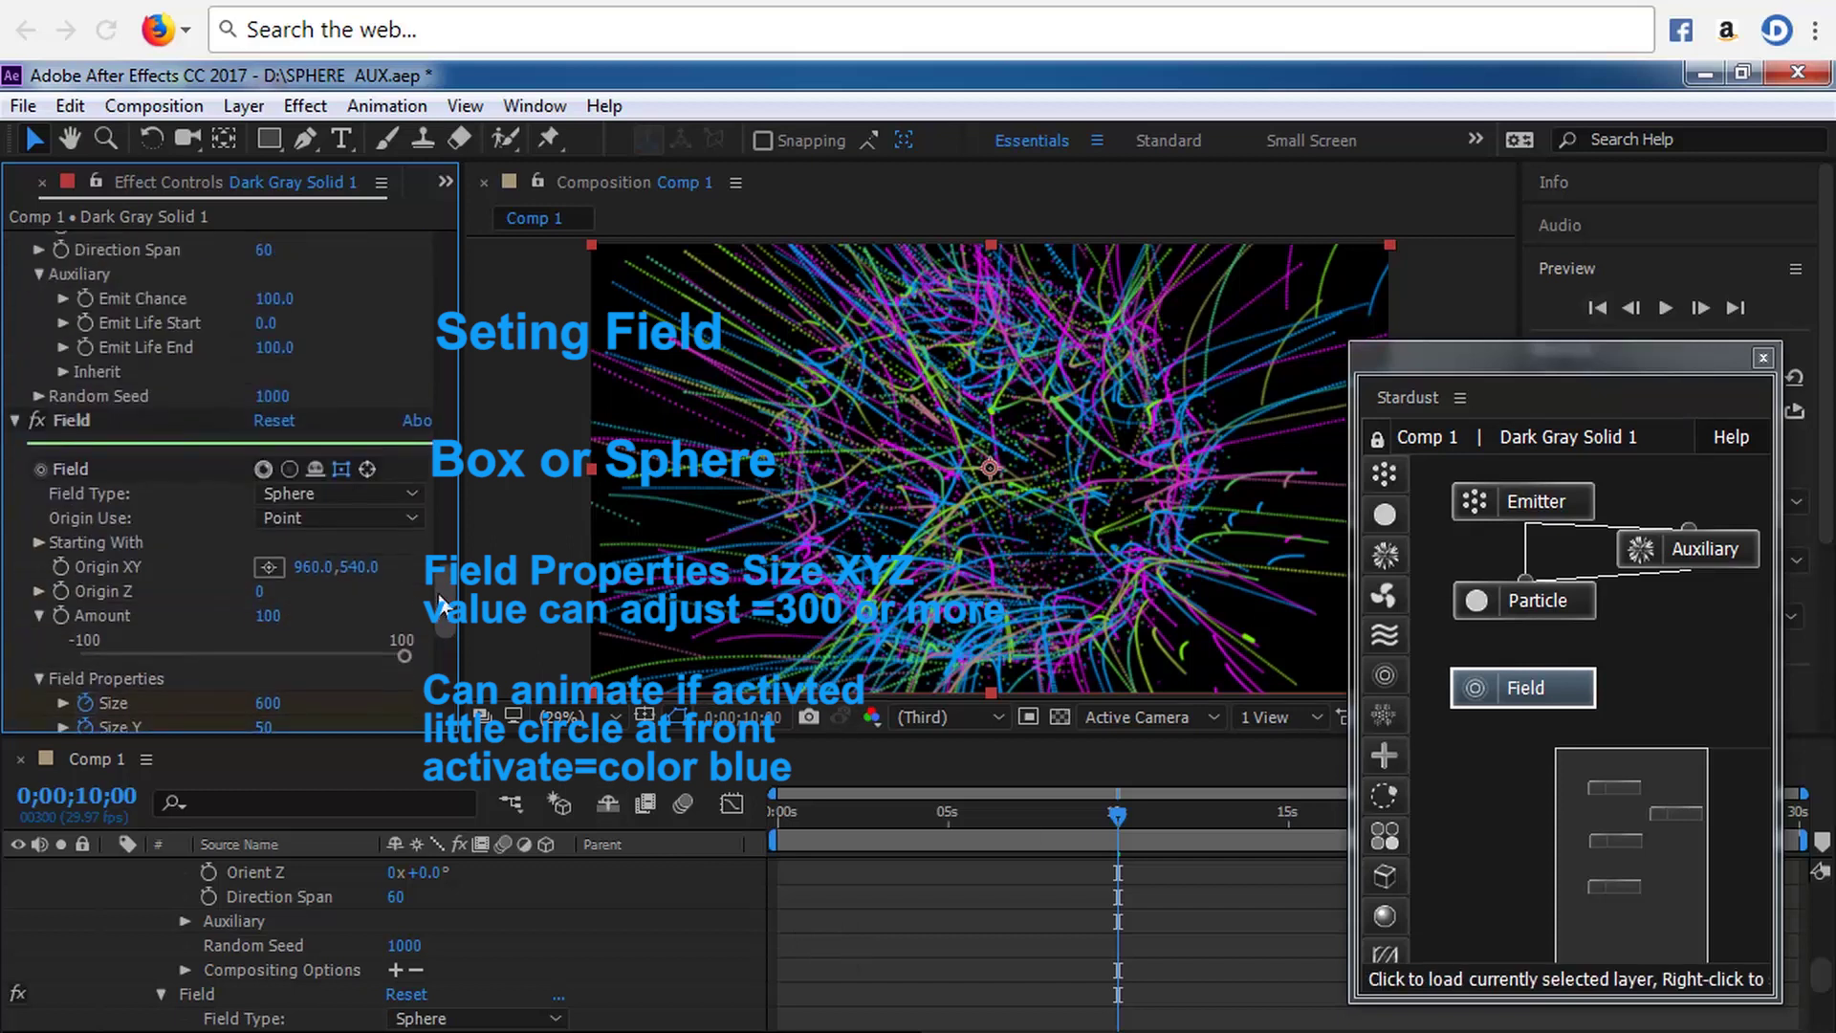
{"action": "left_click", "coordinate": [413, 495]}
{"action": "left_click", "coordinate": [355, 563]}
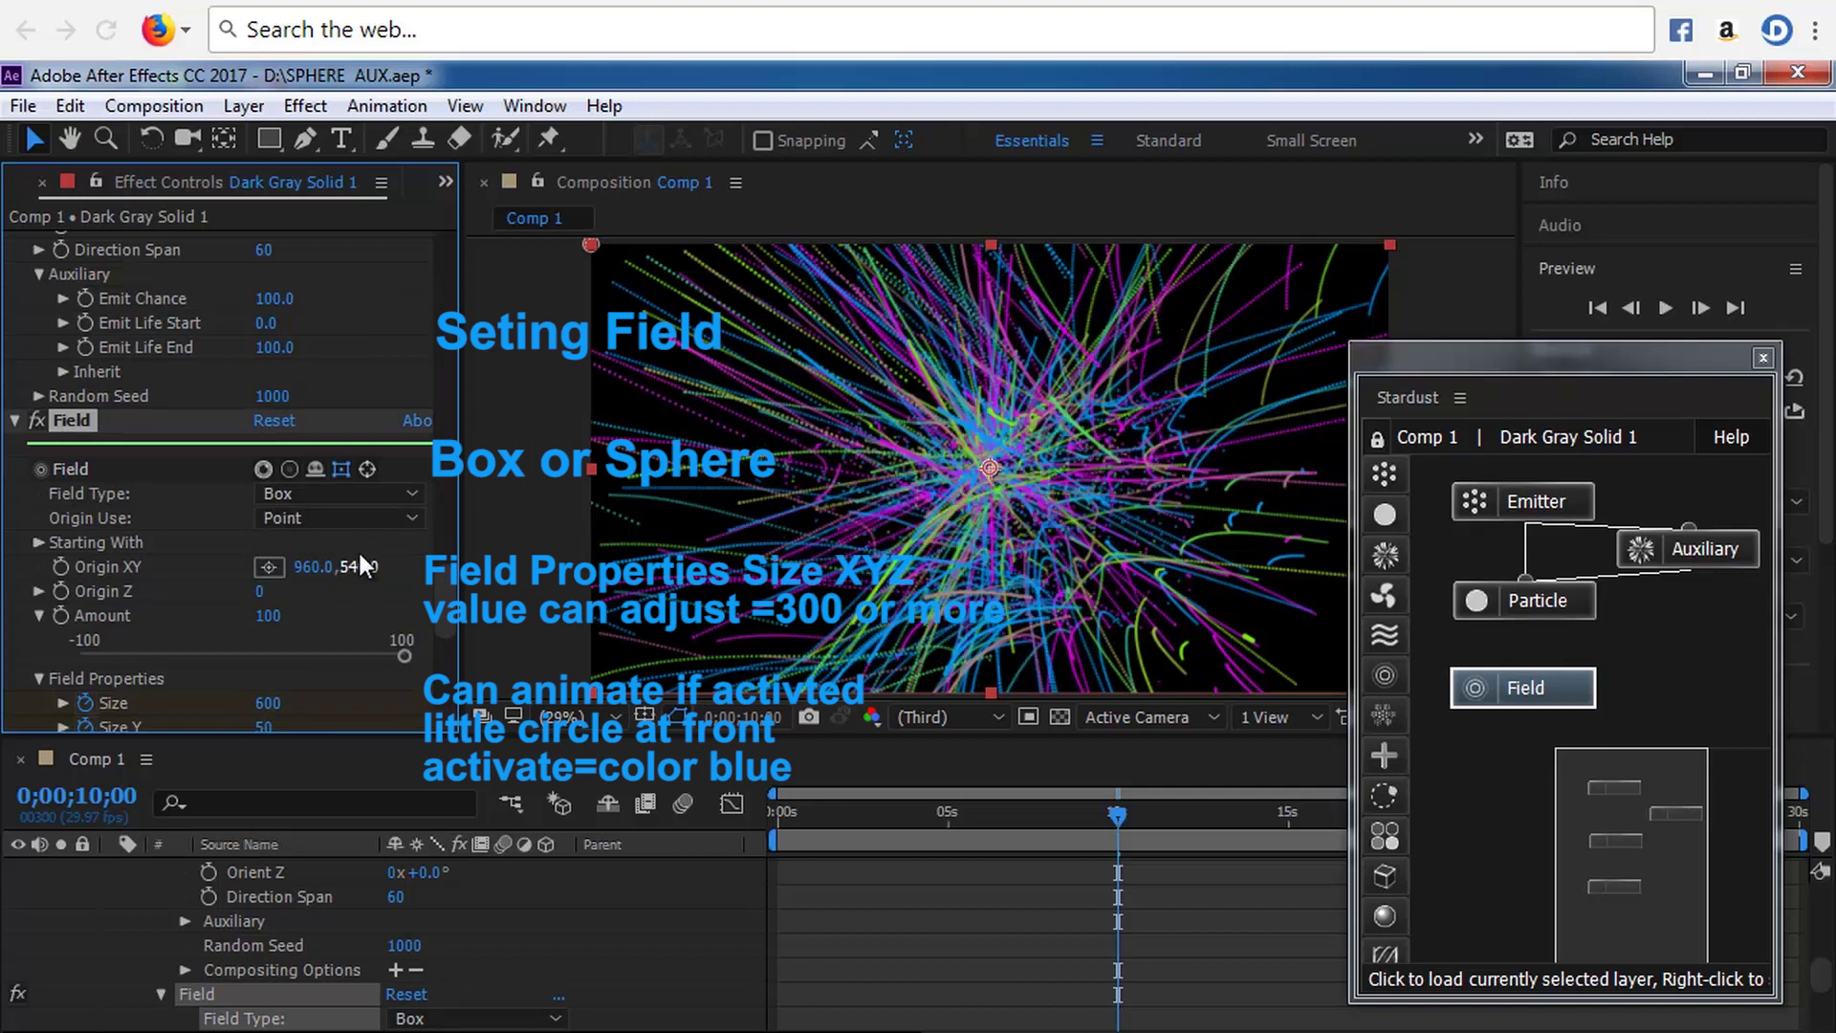
{"action": "left_click", "coordinate": [413, 495]}
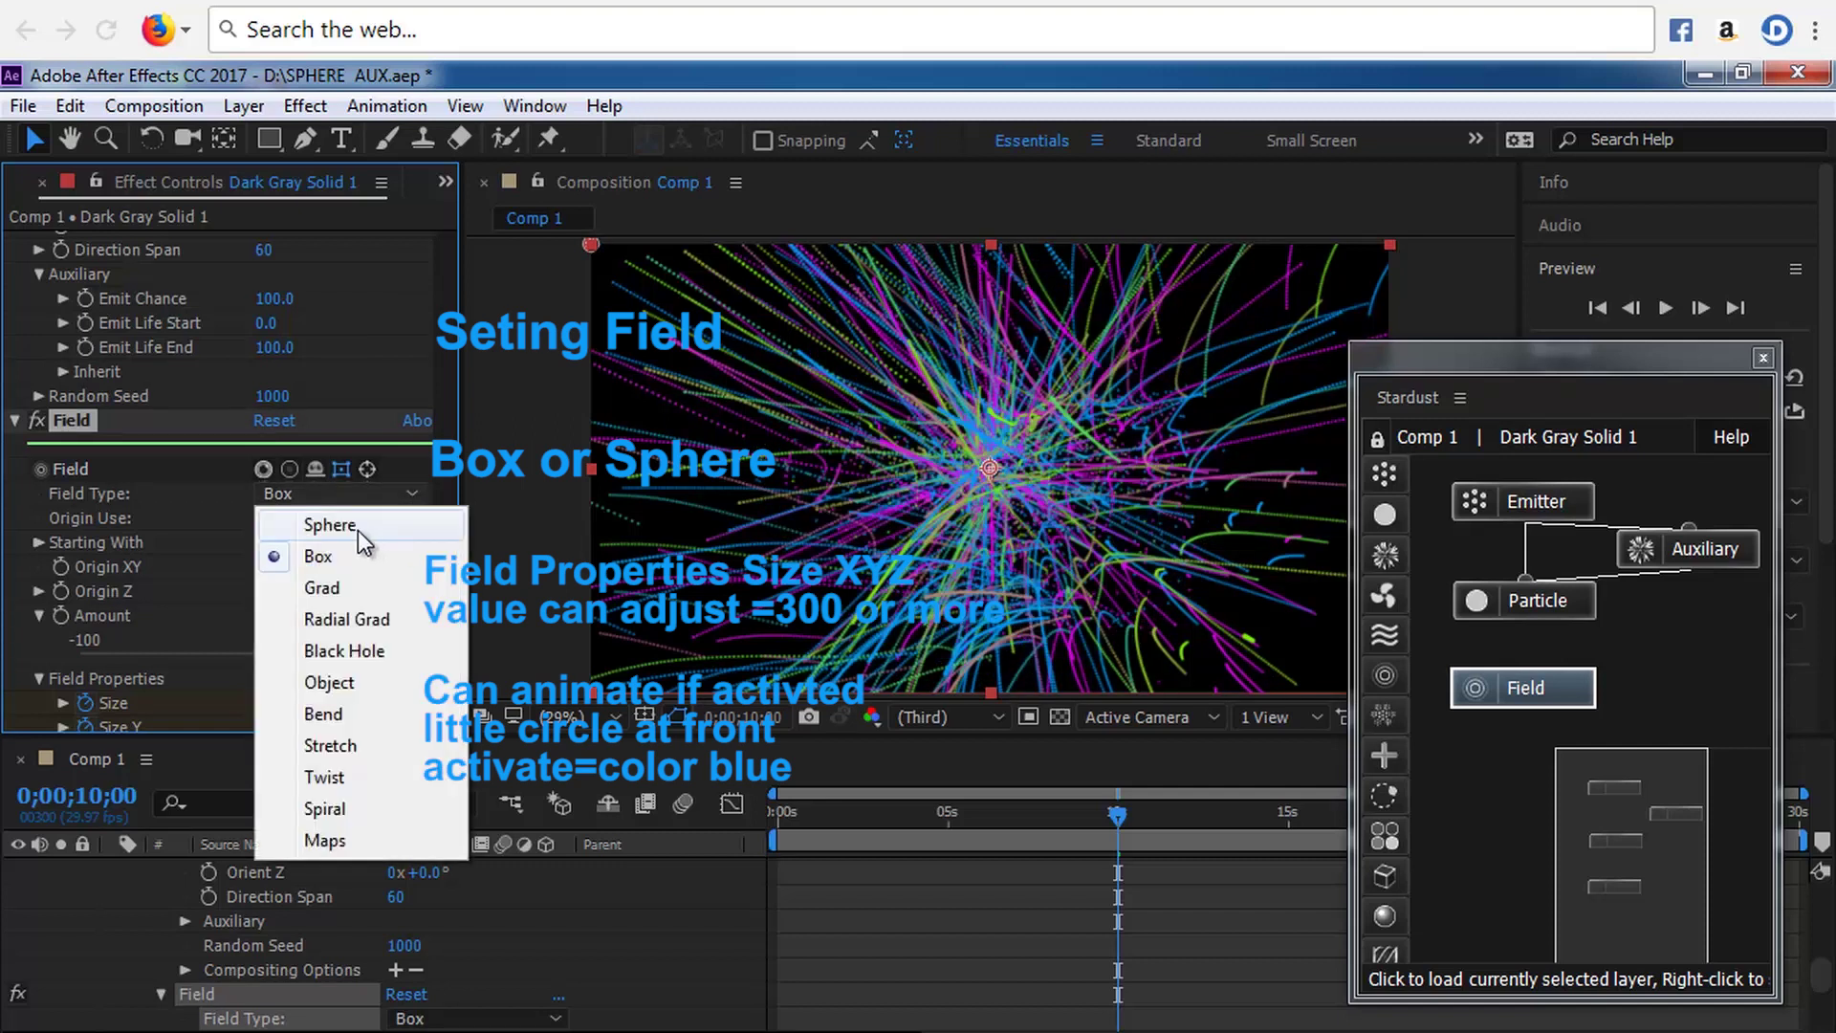
{"action": "left_click", "coordinate": [358, 530]}
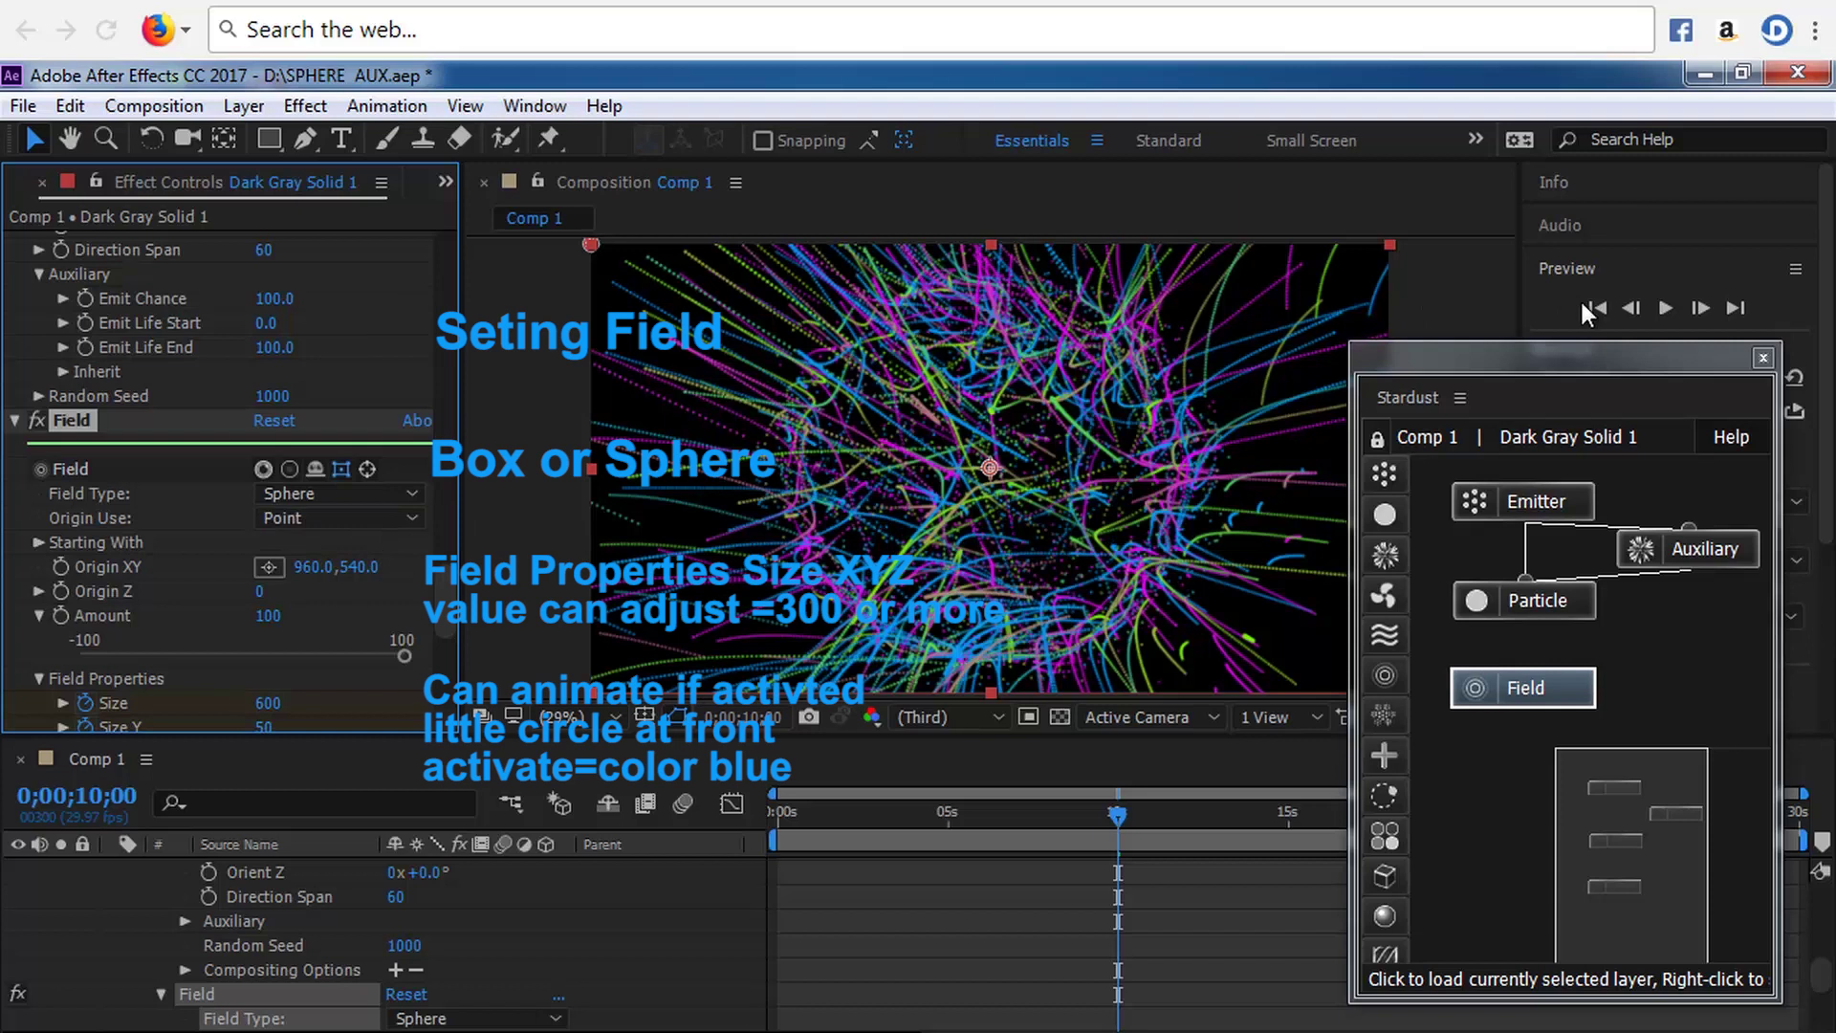
- Preview the Field size animation from the start of the composition twice, stopping around the eight-second mark
{"action": "left_click", "coordinate": [1584, 306]}
{"action": "left_click", "coordinate": [1666, 308]}
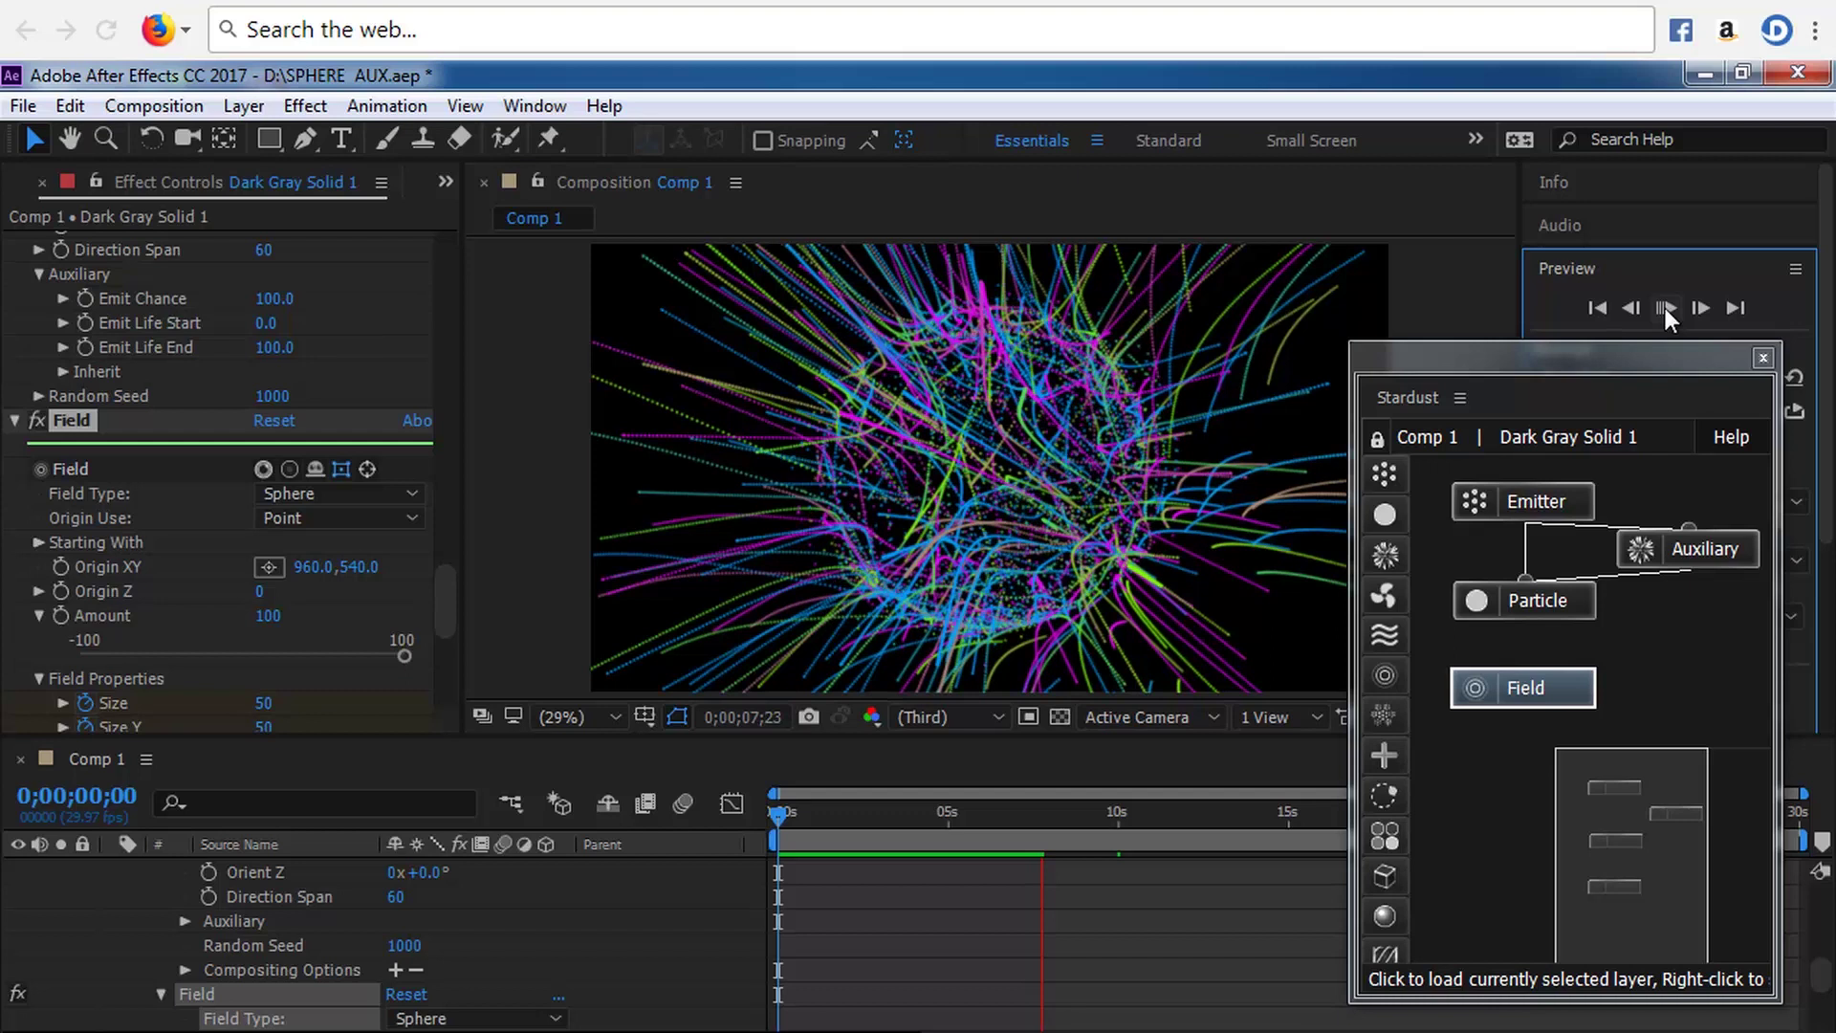
{"action": "left_click", "coordinate": [1666, 308]}
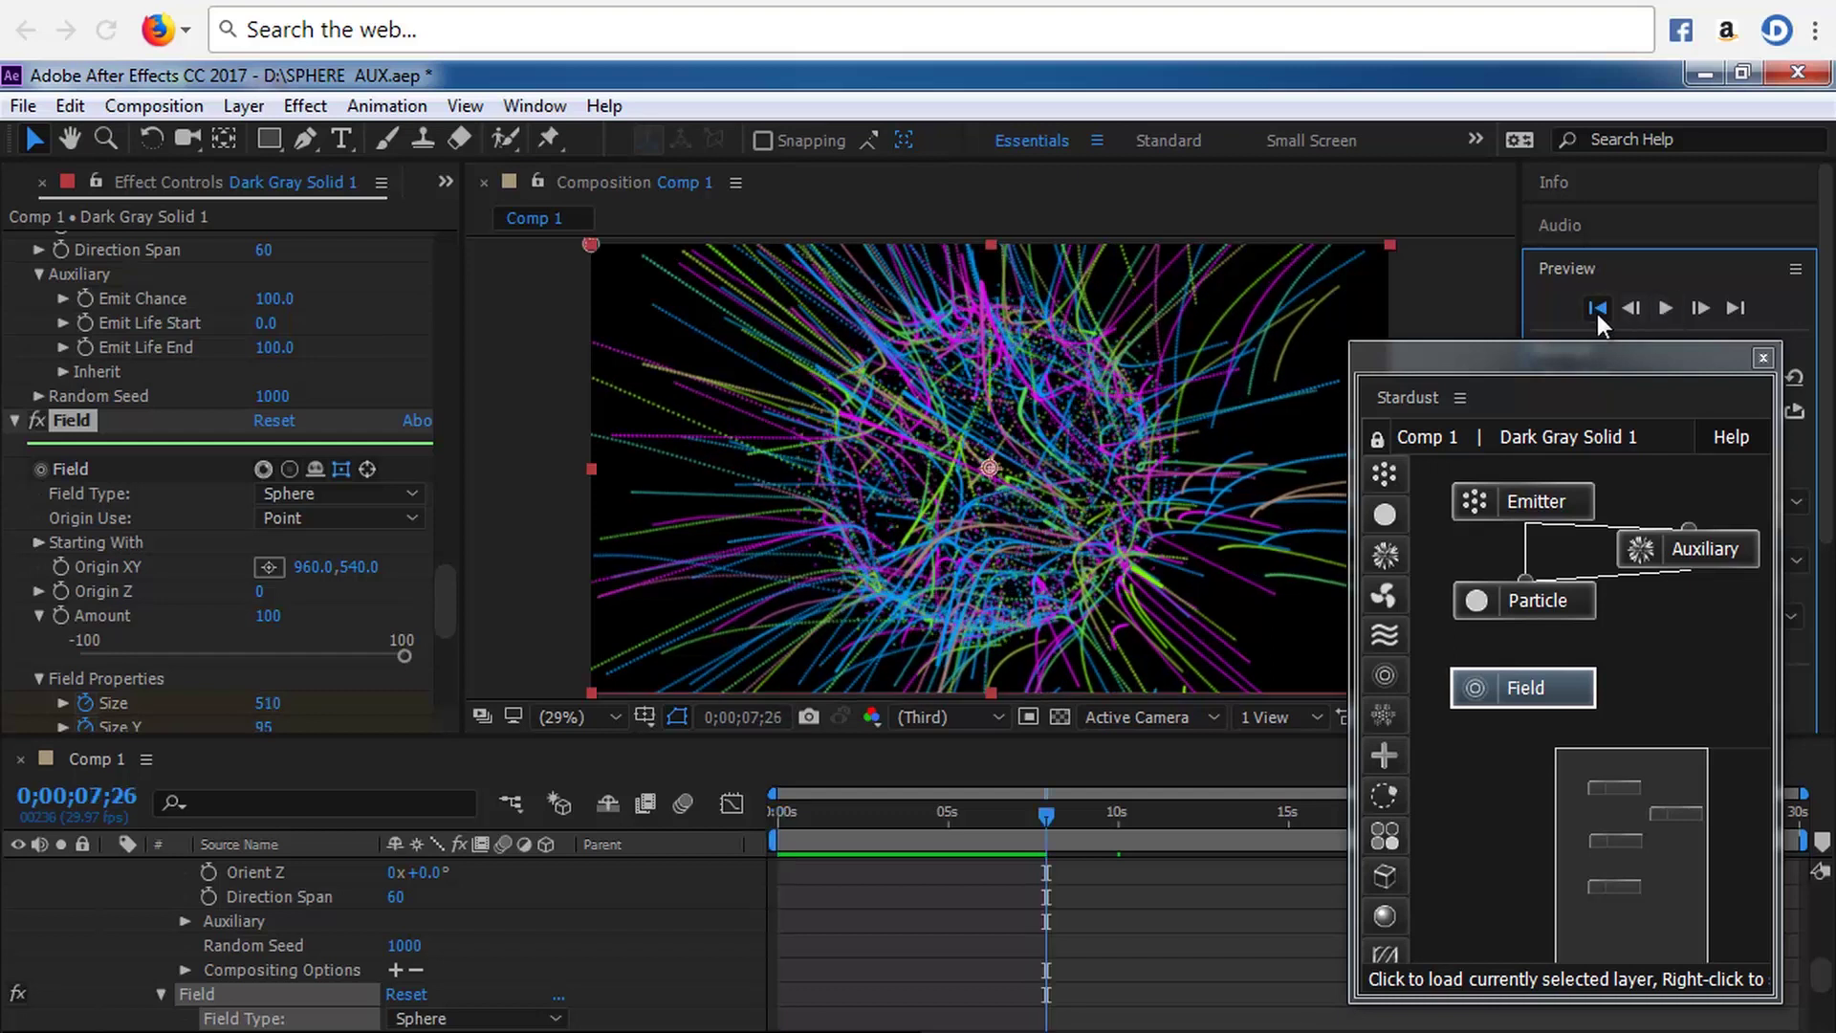
{"action": "left_click", "coordinate": [1595, 308]}
{"action": "left_click", "coordinate": [1659, 308]}
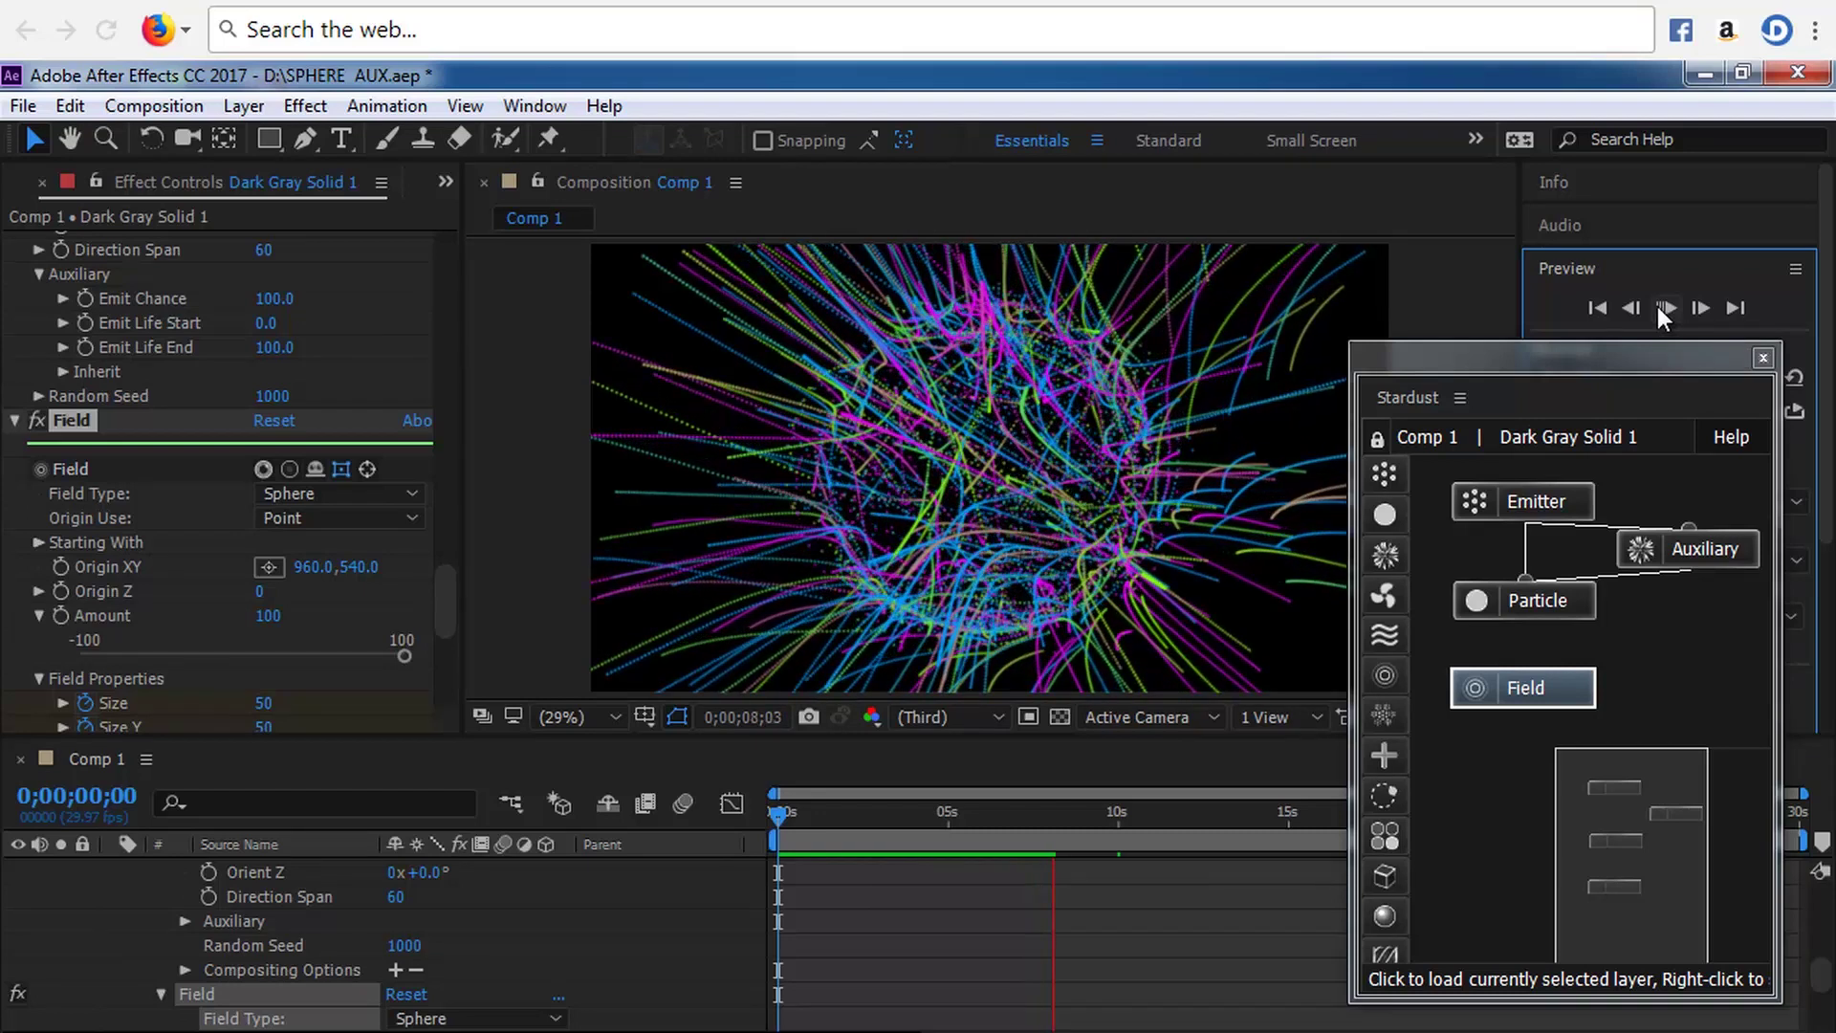
{"action": "left_click", "coordinate": [1658, 306]}
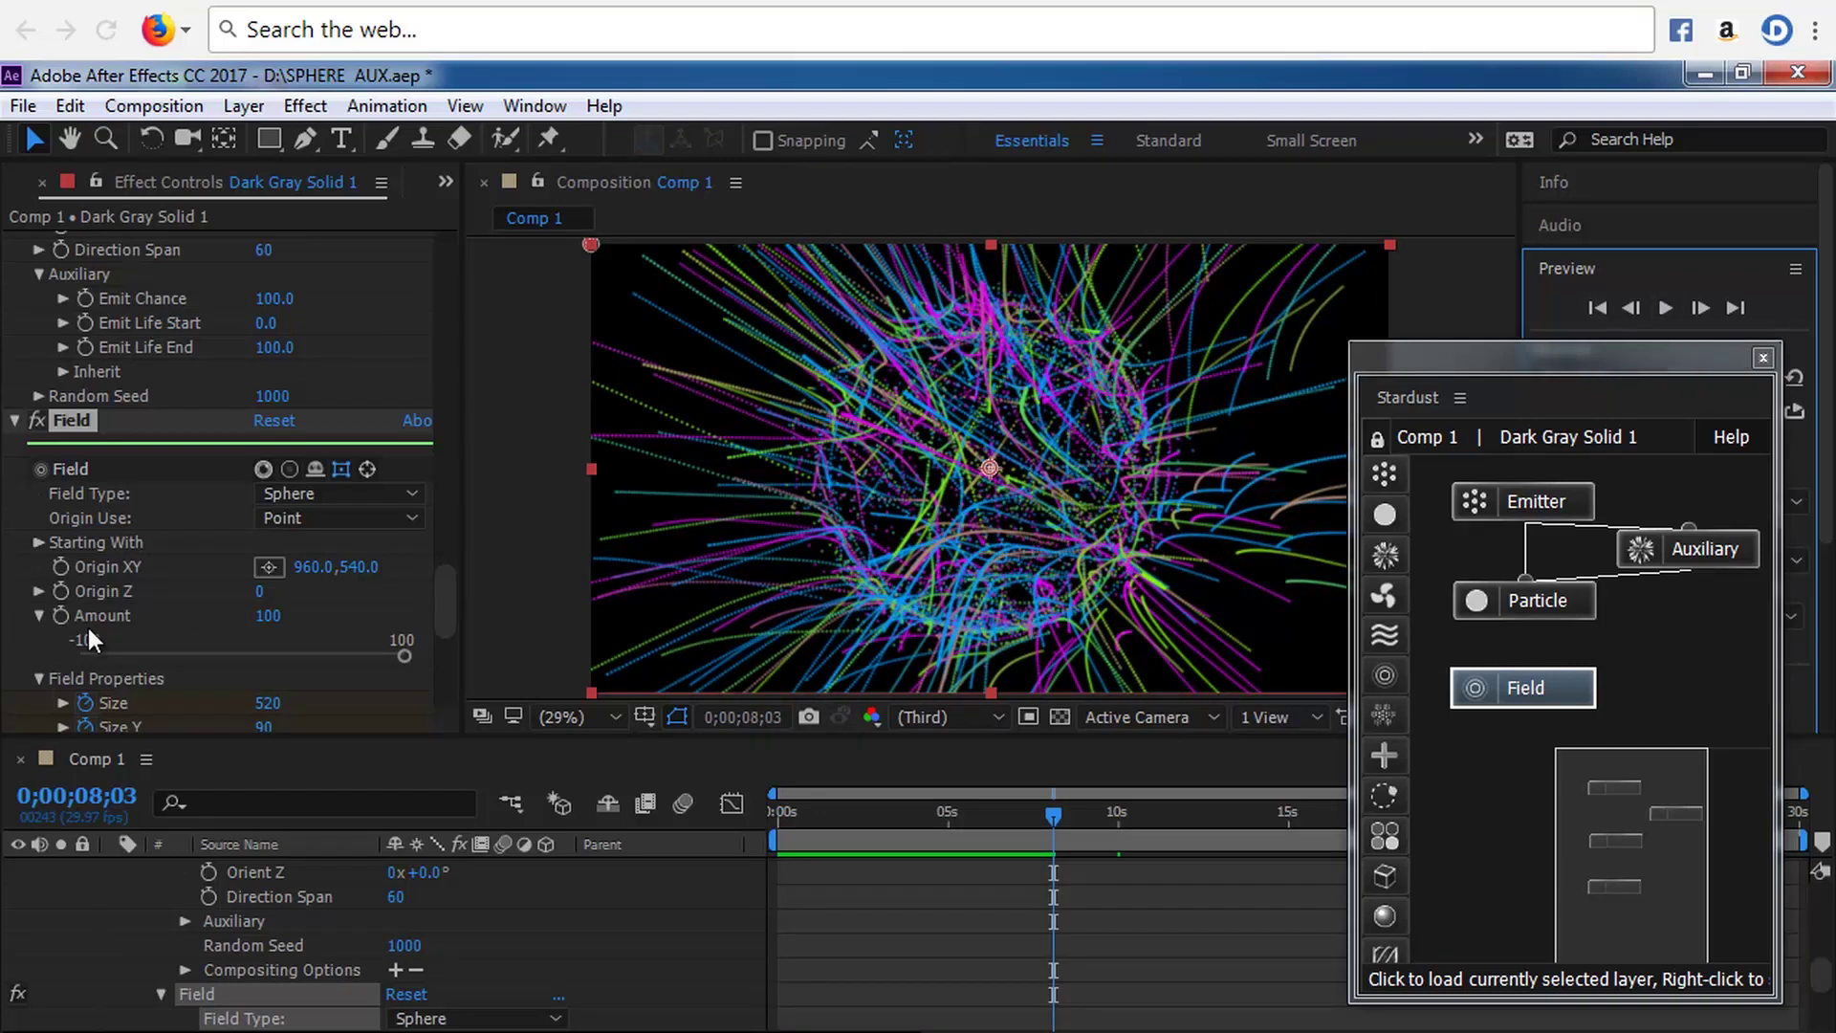
- Remove the keyframes from the Field node's Size, Size Y and Size Z and set all three to 300
{"action": "left_click_drag", "start_coordinate": [439, 604], "coordinate": [446, 641]}
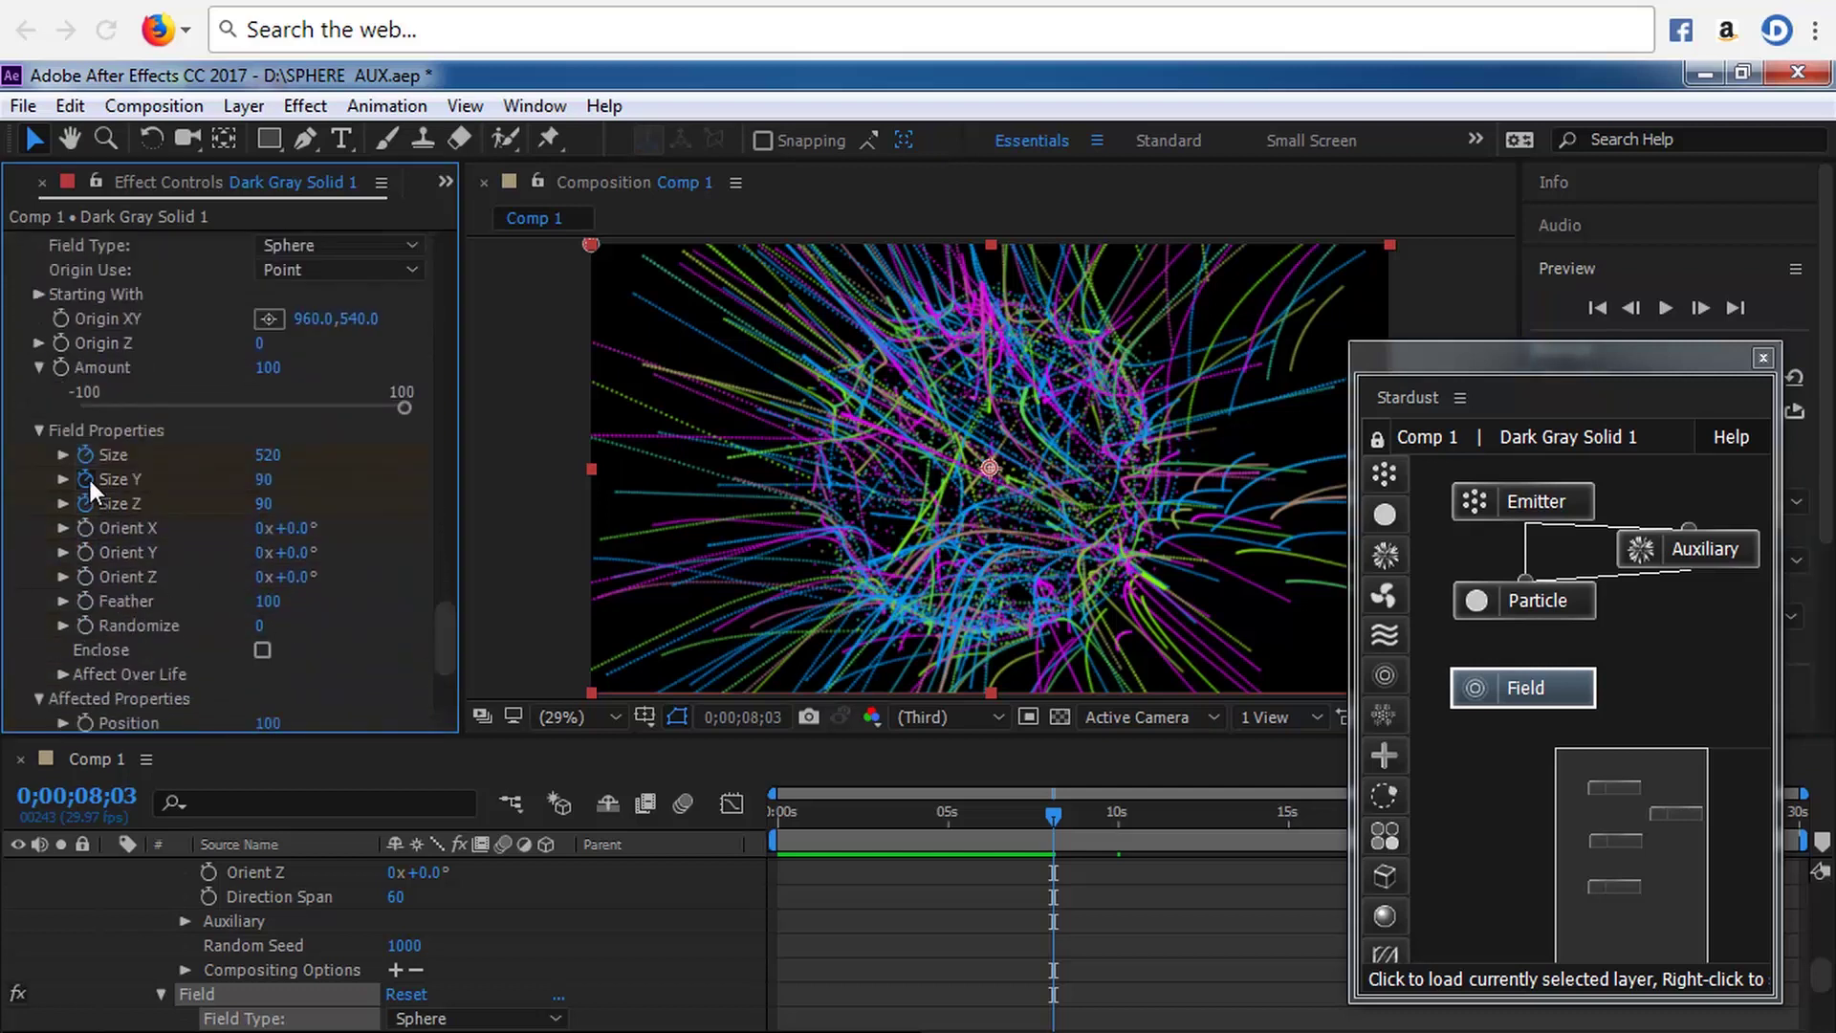
{"action": "left_click_drag", "start_coordinate": [266, 455], "coordinate": [273, 496]}
{"action": "left_click", "coordinate": [271, 457]}
{"action": "type", "text": "300"}
{"action": "key", "text": "Return"}
{"action": "left_click", "coordinate": [268, 479]}
{"action": "type", "text": "300"}
{"action": "key", "text": "Return"}
{"action": "left_click", "coordinate": [273, 496]}
{"action": "type", "text": "300"}
{"action": "key", "text": "Return"}
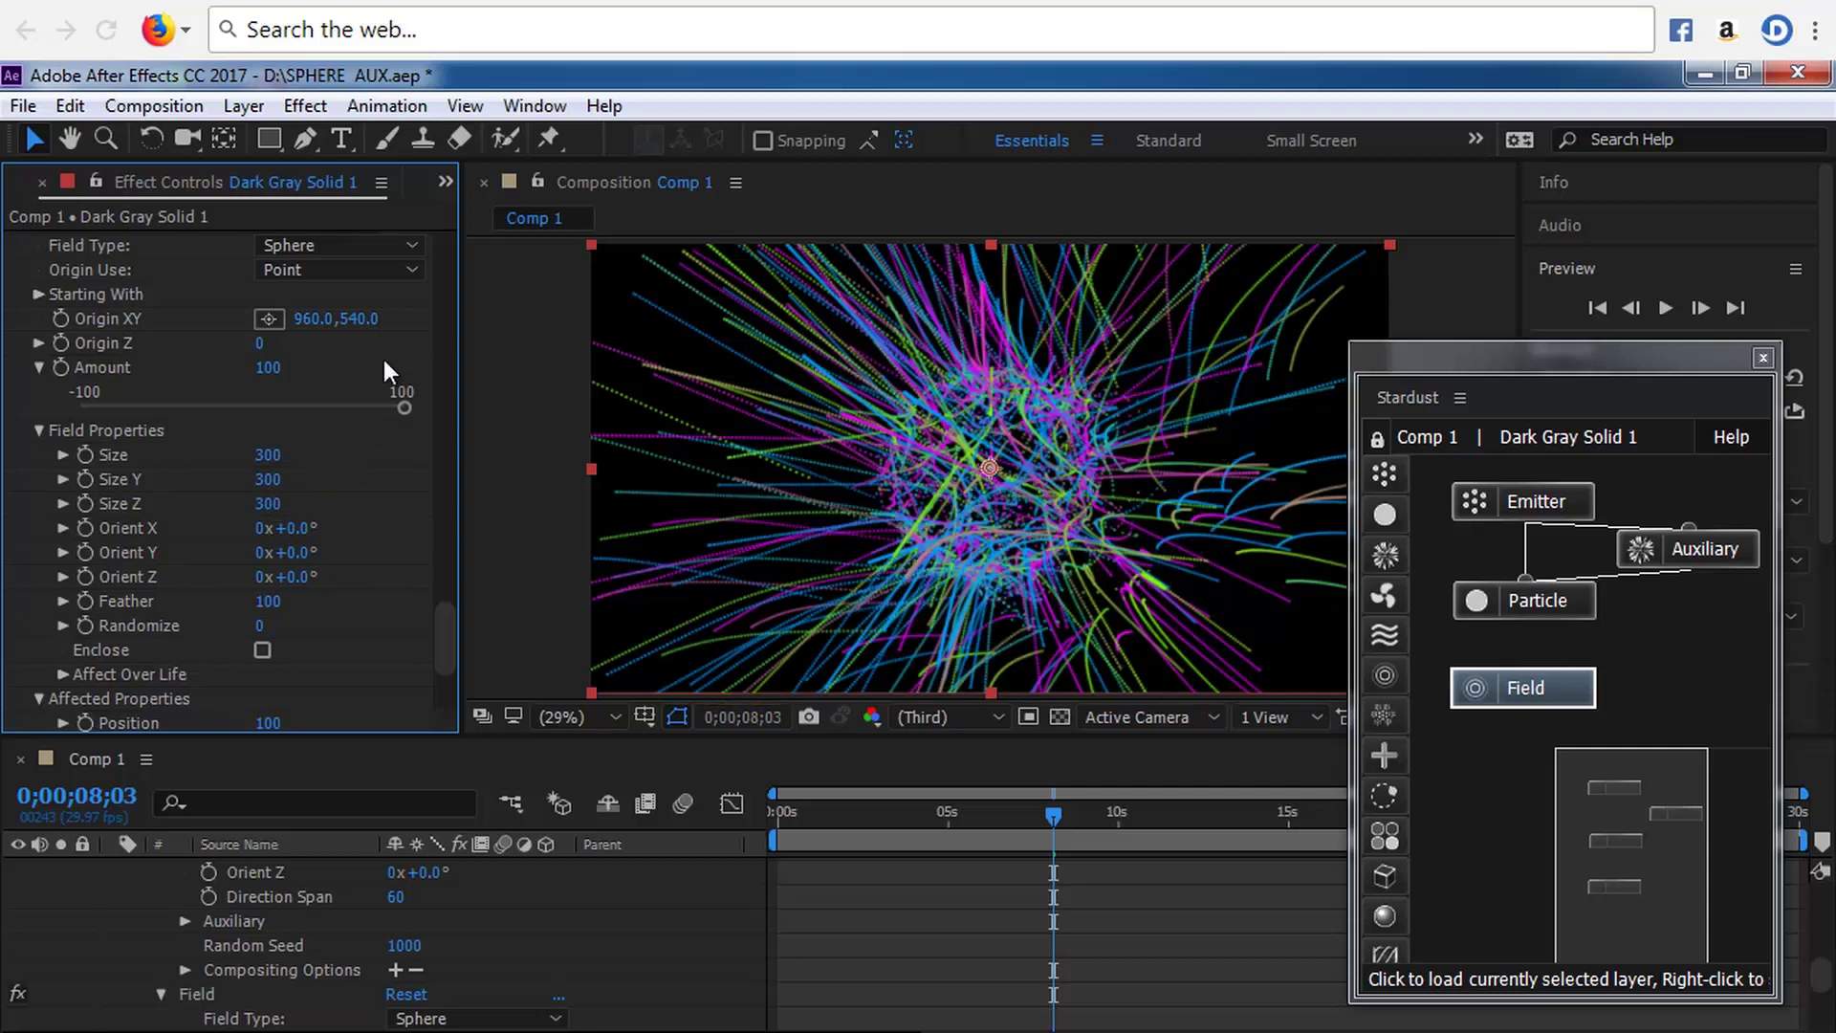
- Change the Field node's type to Box and set its Size and Size Y to 500
{"action": "left_click", "coordinate": [405, 245]}
{"action": "left_click", "coordinate": [371, 312]}
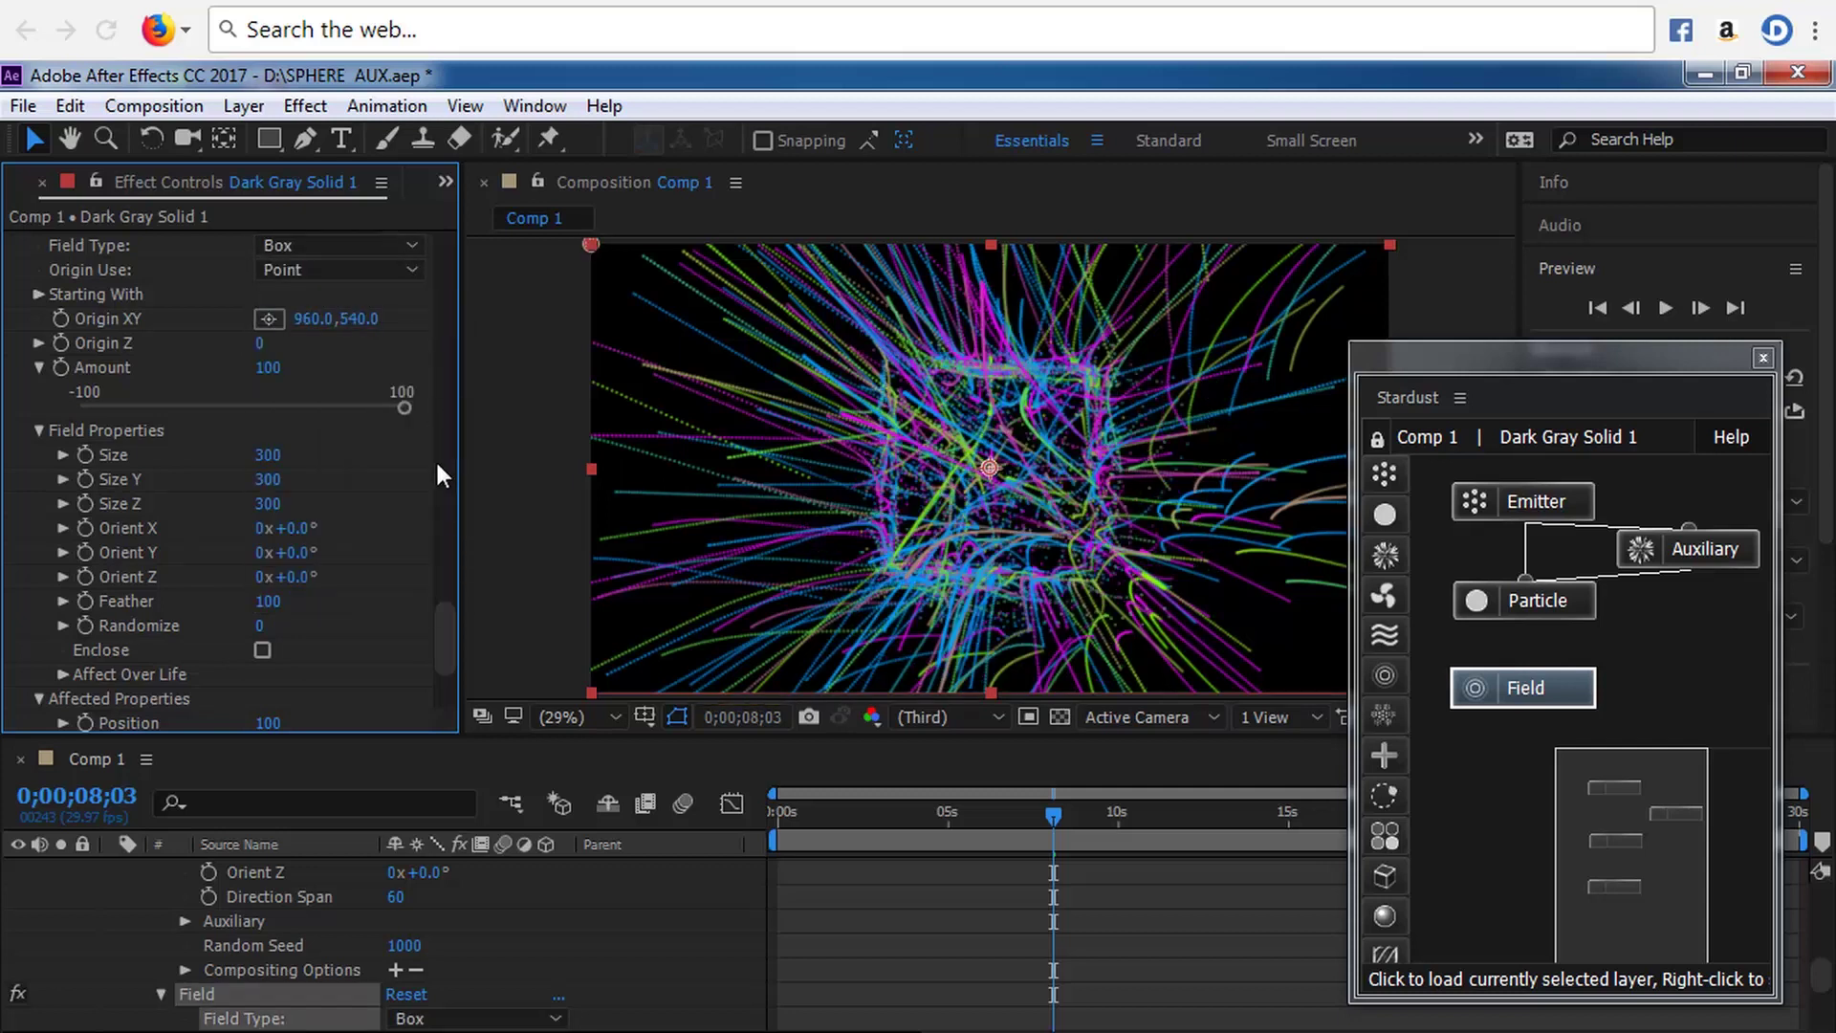
{"action": "left_click", "coordinate": [269, 456]}
{"action": "type", "text": "500"}
{"action": "key", "text": "Return"}
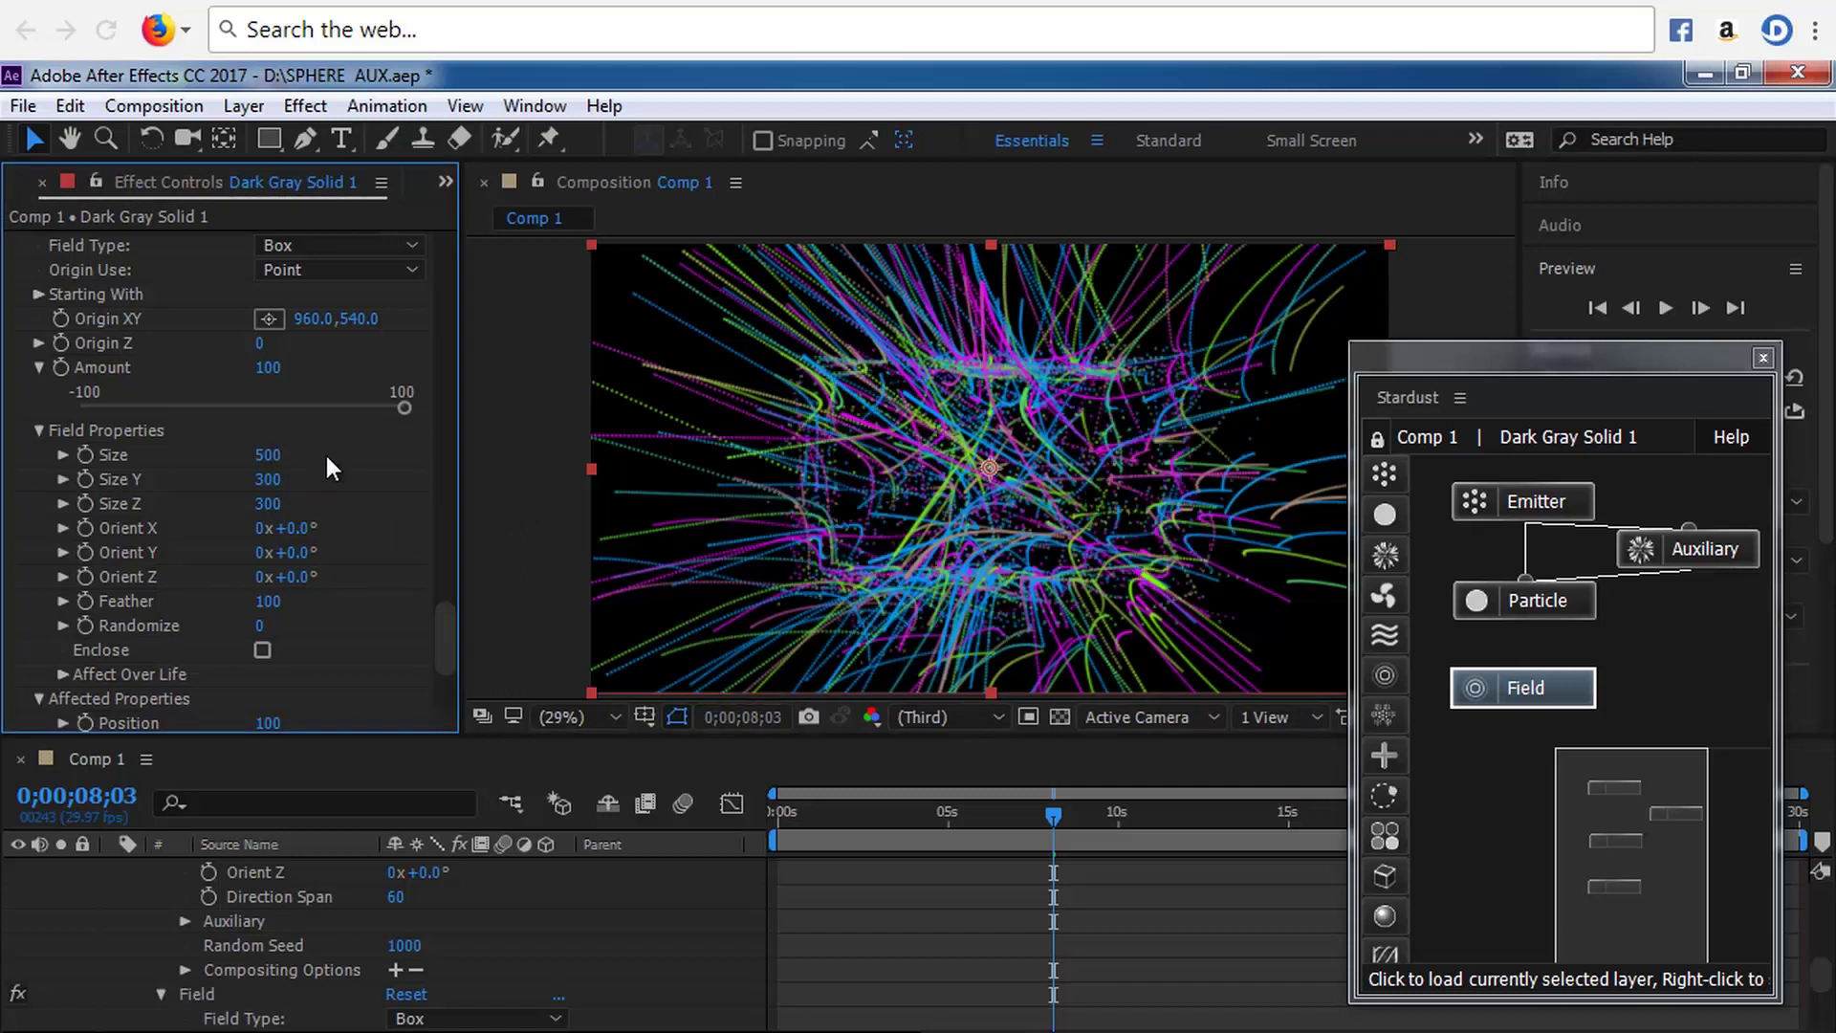
{"action": "left_click", "coordinate": [277, 478]}
{"action": "type", "text": "500"}
{"action": "key", "text": "Return"}
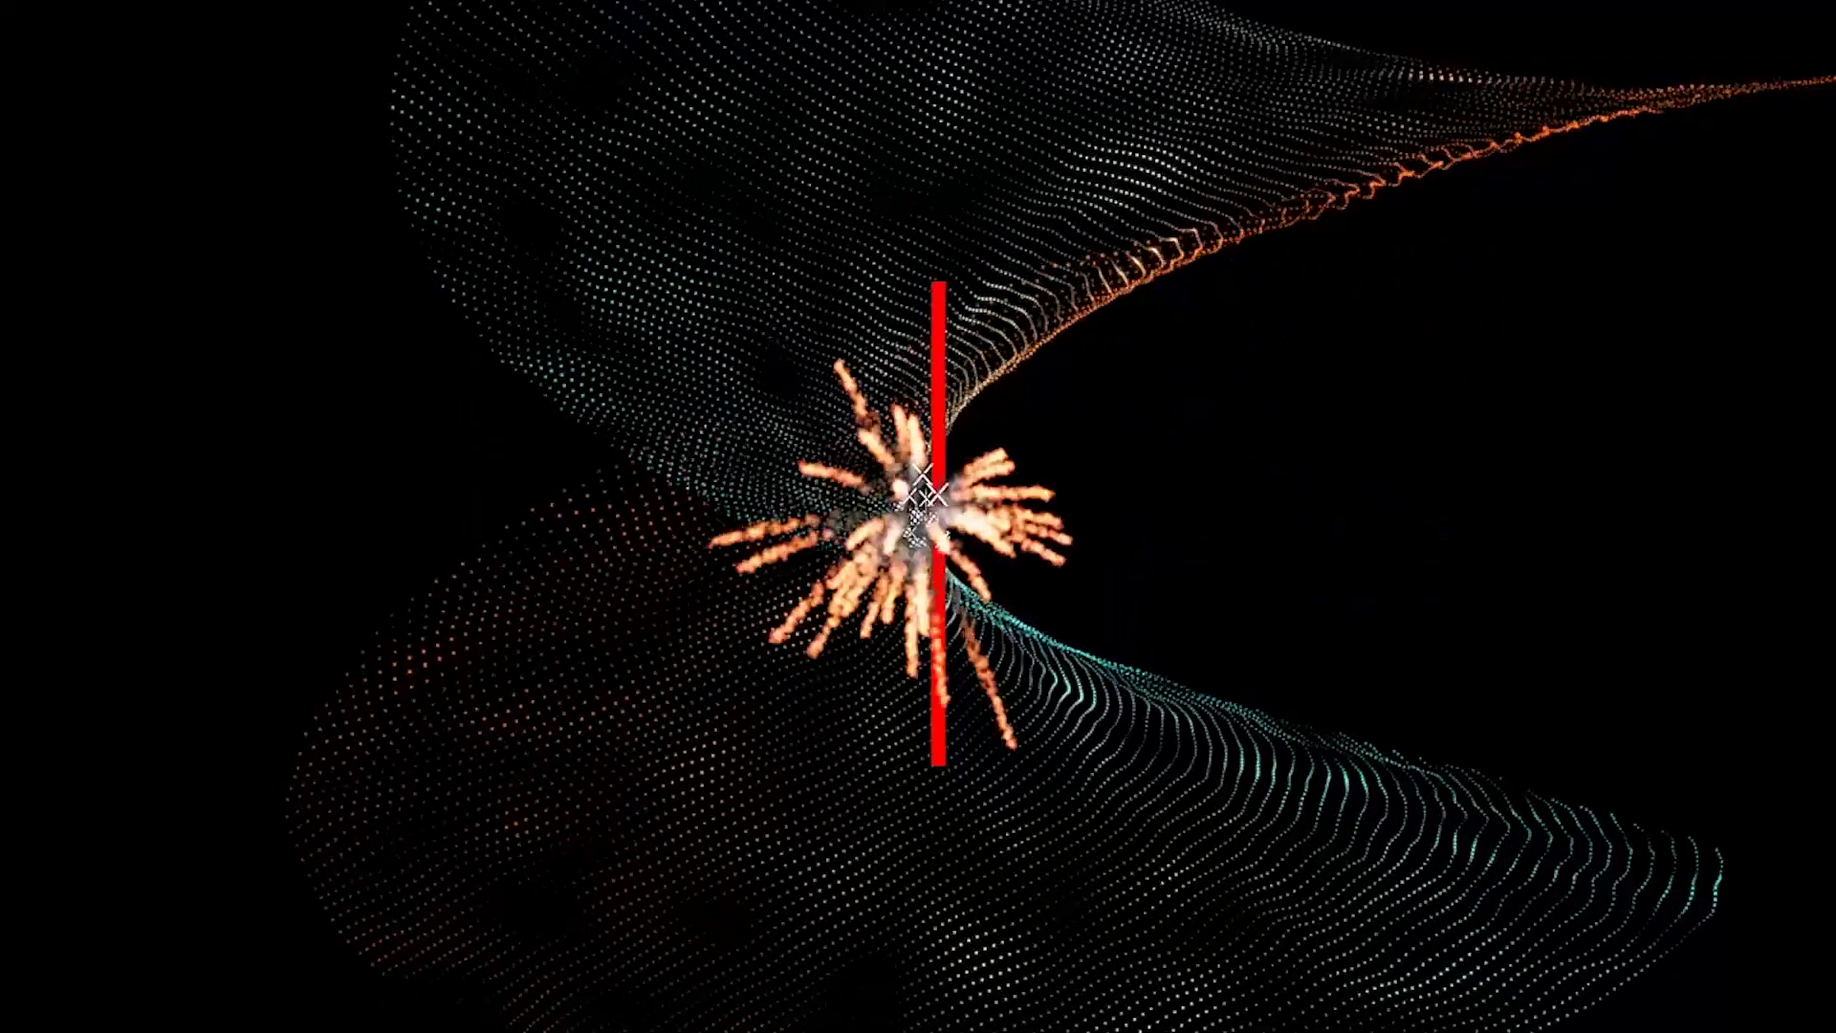